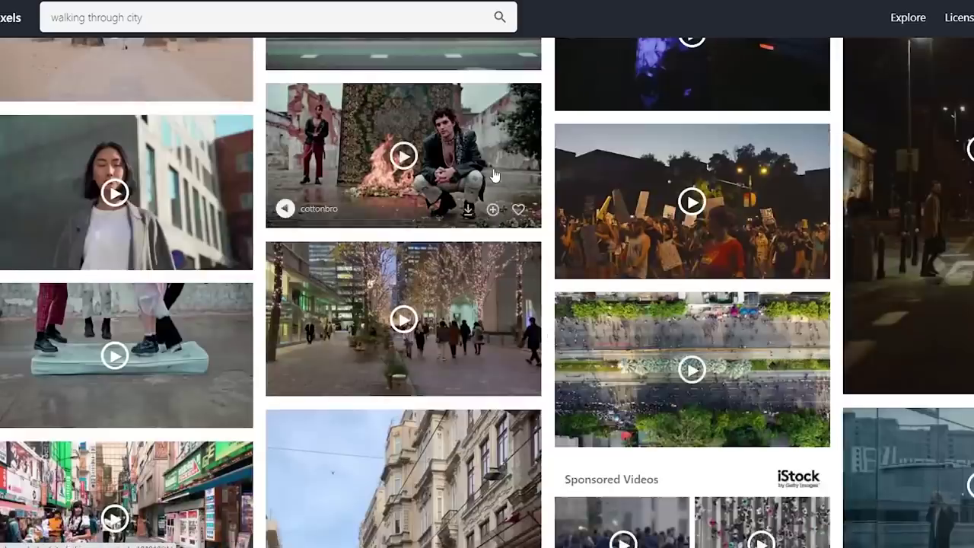
- Scroll through the Pexels 'walking through city' results to find a street clip
{"action": "mouse_move", "coordinate": [491, 327]}
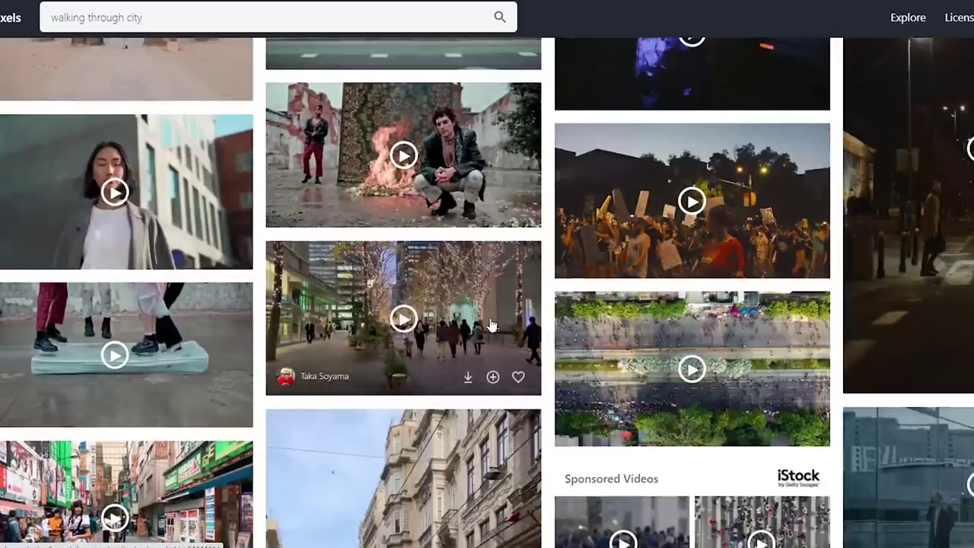
{"action": "scroll", "coordinate": [491, 327], "scroll_direction": "down", "scroll_amount": 5}
{"action": "mouse_move", "coordinate": [150, 114]}
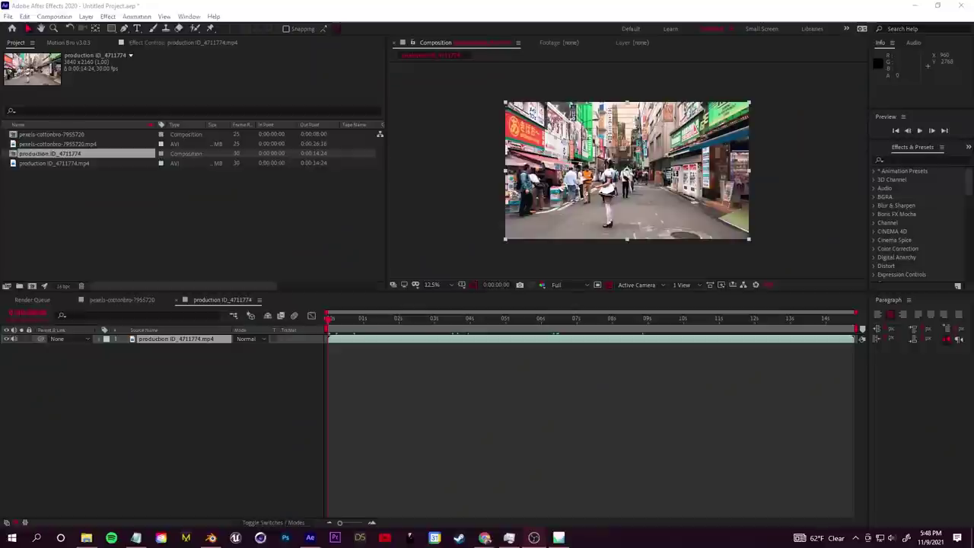
- Add the Tokyo street composition to the render queue with TIFF Sequence output
{"action": "left_click", "coordinate": [311, 113]}
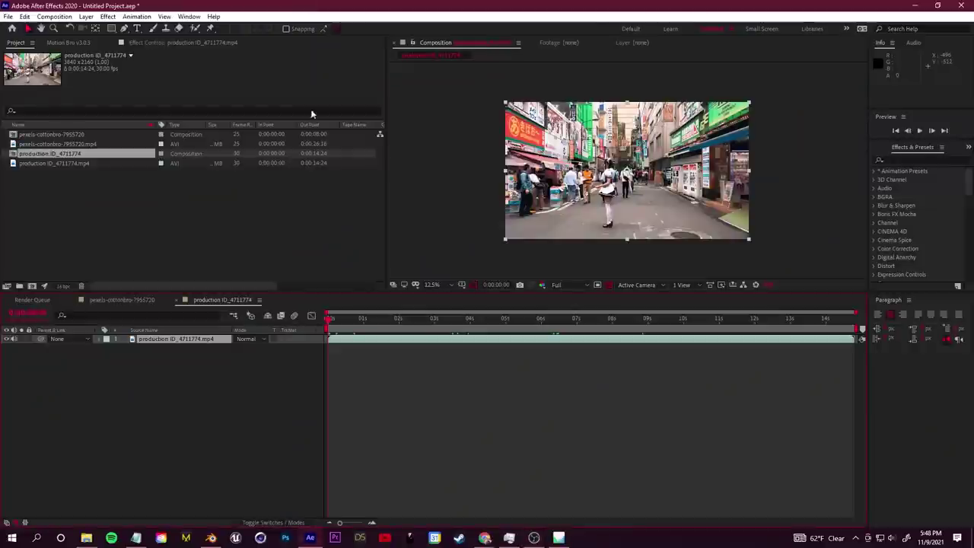
{"action": "left_click_drag", "start_coordinate": [337, 319], "coordinate": [329, 352]}
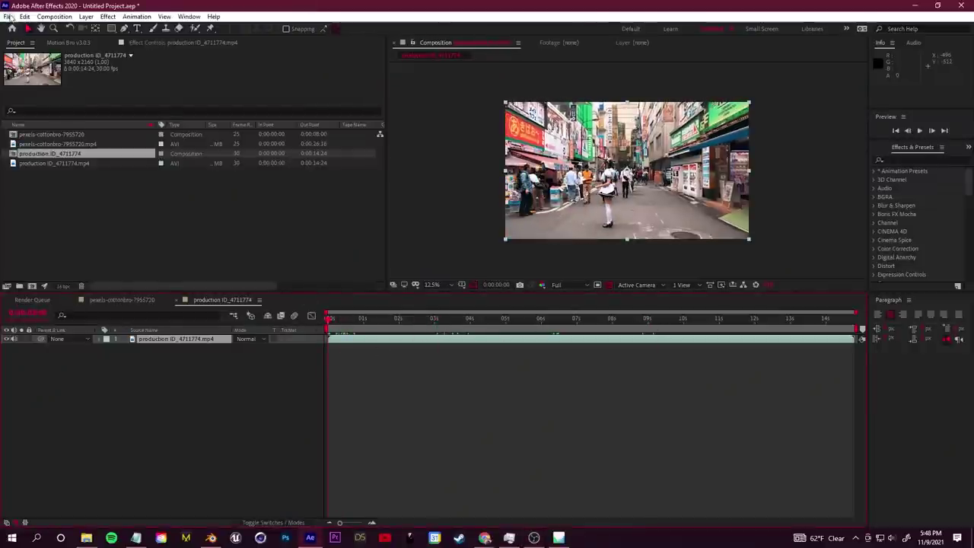
{"action": "key", "text": "alt+f"}
{"action": "mouse_move", "coordinate": [83, 180]}
{"action": "left_click", "coordinate": [254, 191]}
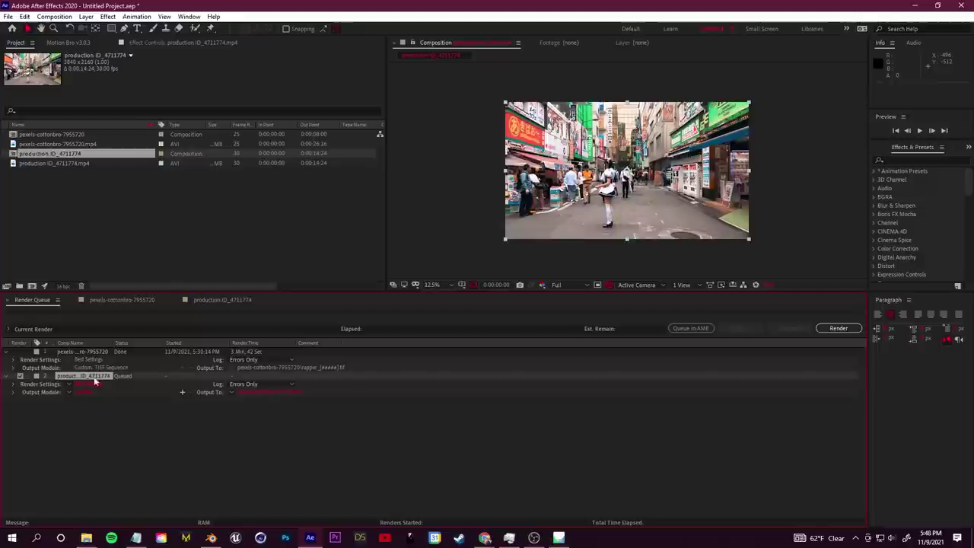
{"action": "left_click", "coordinate": [83, 392]}
{"action": "left_click", "coordinate": [413, 156]}
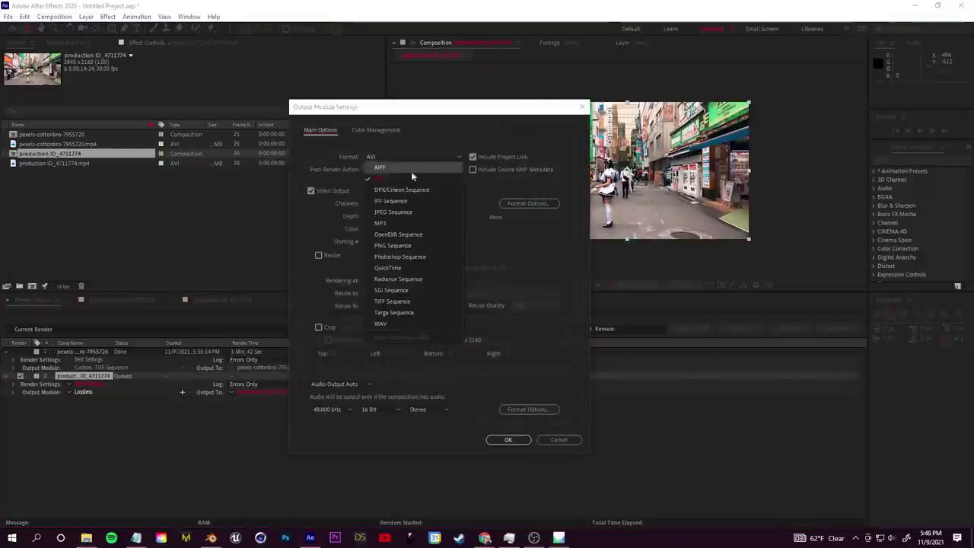
{"action": "left_click", "coordinate": [413, 300]}
{"action": "left_click", "coordinate": [509, 440]}
- Create a TOKYO STREETS TIF SEQ folder in GREEN JUICE TUTORIAL as the output location
{"action": "left_click", "coordinate": [308, 392]}
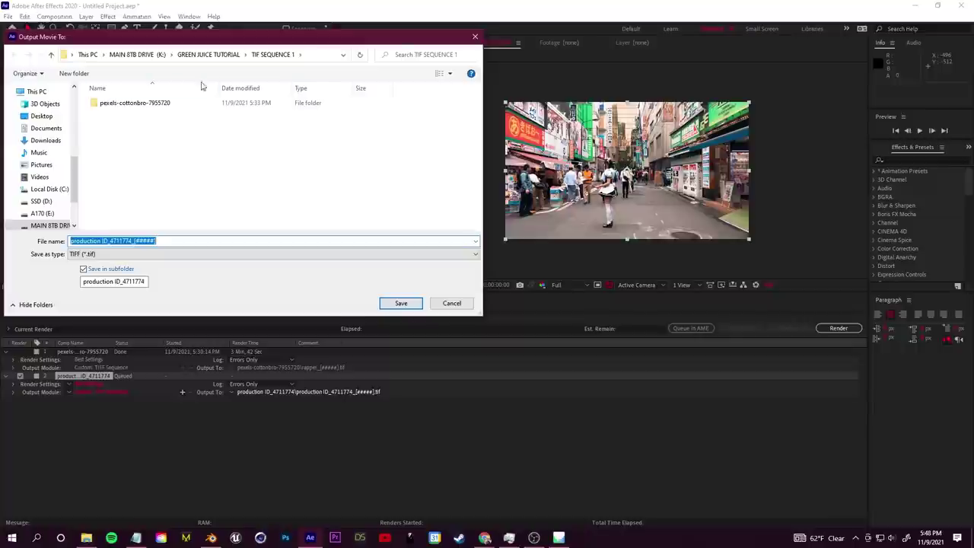
{"action": "right_click", "coordinate": [172, 138]}
{"action": "left_click", "coordinate": [208, 54]}
{"action": "right_click", "coordinate": [89, 161]}
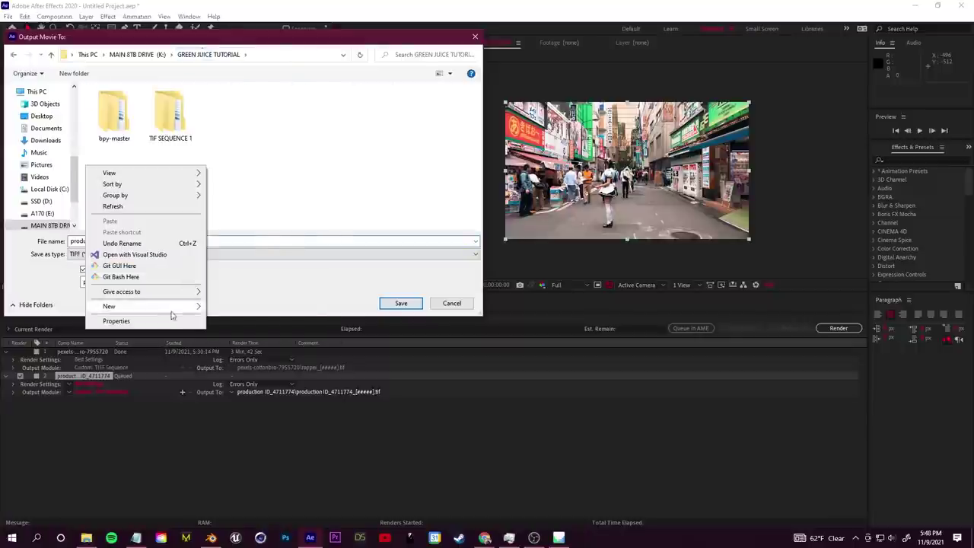
{"action": "mouse_move", "coordinate": [152, 299]}
{"action": "left_click", "coordinate": [228, 307]}
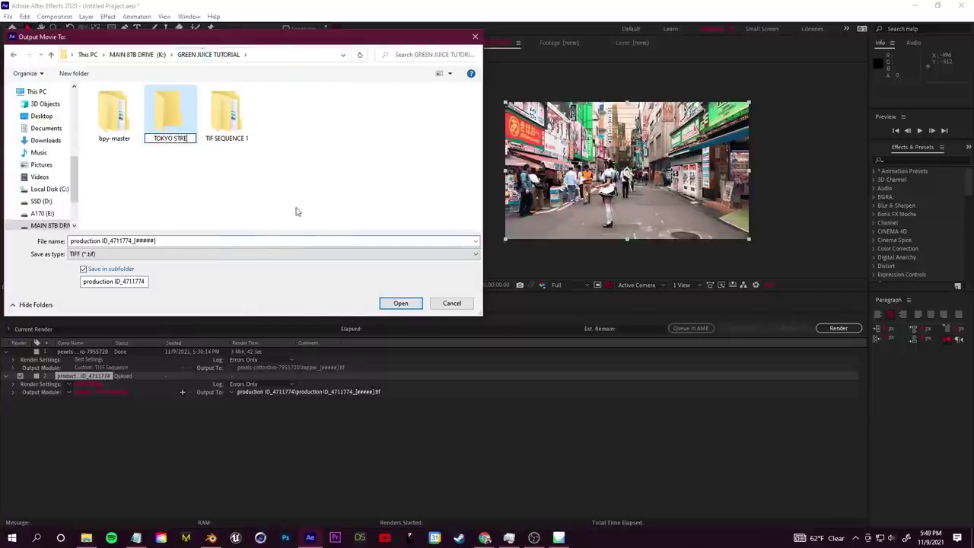
{"action": "key", "text": "Return"}
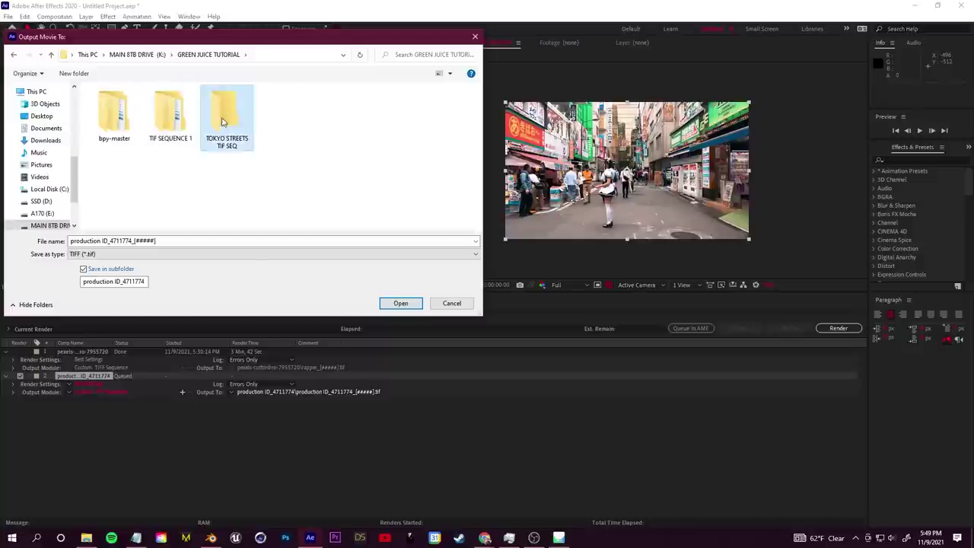
{"action": "key", "text": "Return"}
- Name the output frames 'tokyo', save the location and render the sequence
{"action": "left_click", "coordinate": [178, 240]}
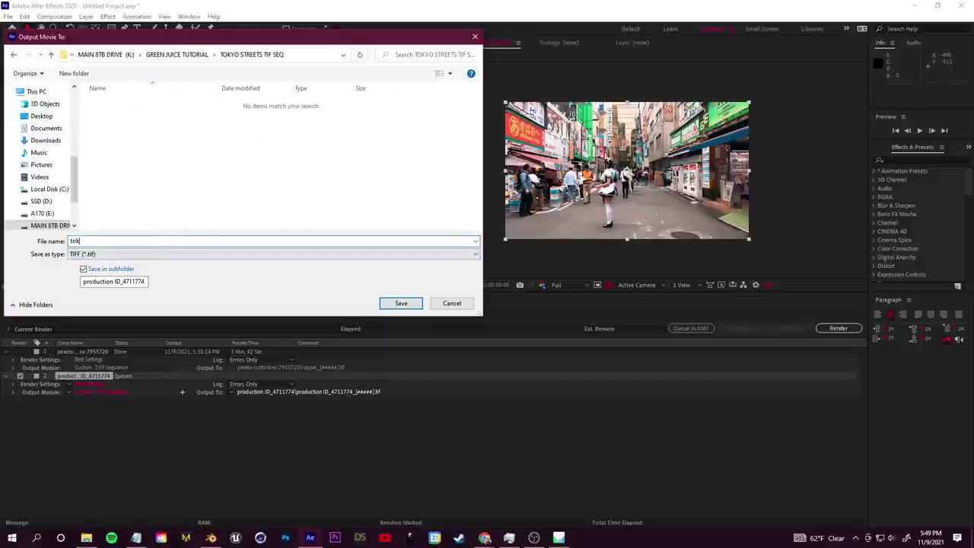
{"action": "type", "text": "tokyo"}
{"action": "left_click", "coordinate": [402, 303]}
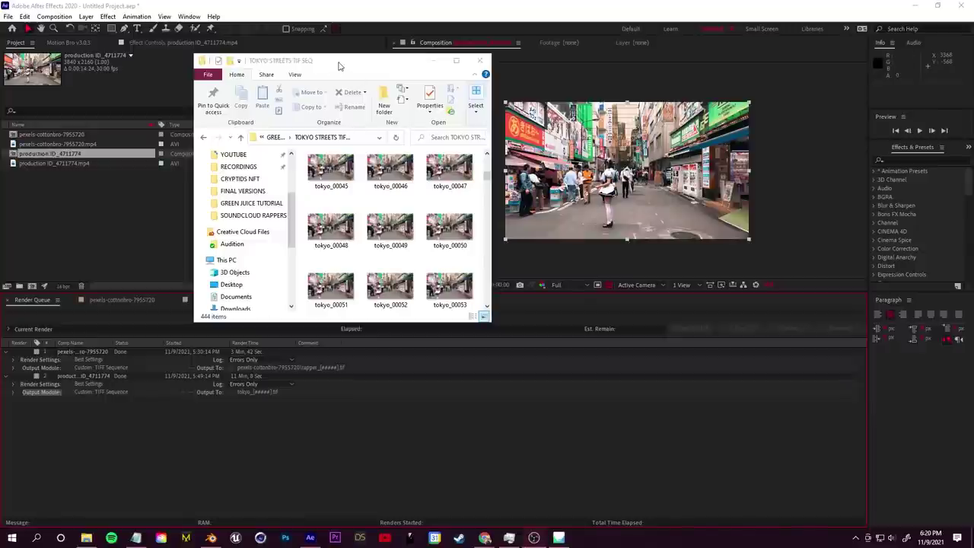
{"action": "left_click_drag", "start_coordinate": [289, 66], "coordinate": [241, 71]}
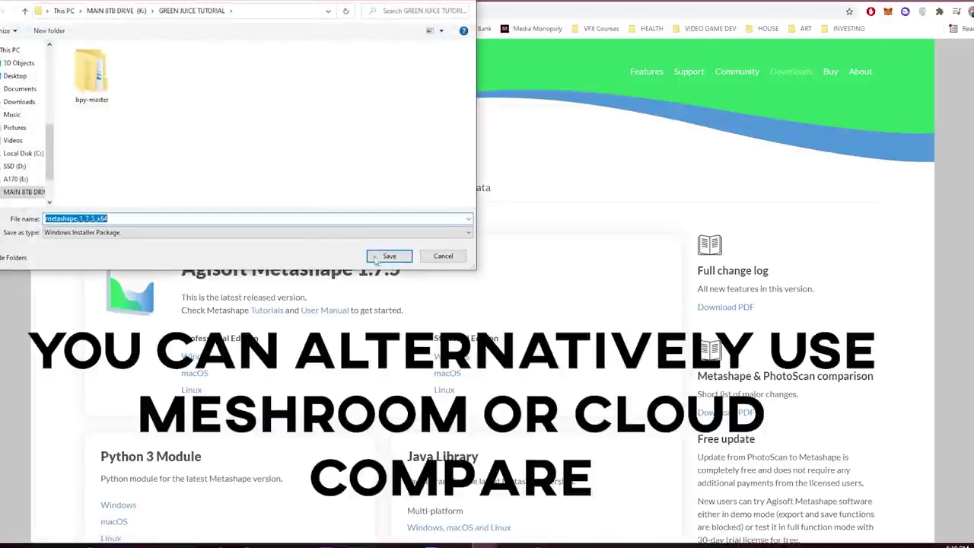
- Save the Metashape installer, remove the old camera and add all tokyo frames as photos
{"action": "left_click", "coordinate": [389, 255]}
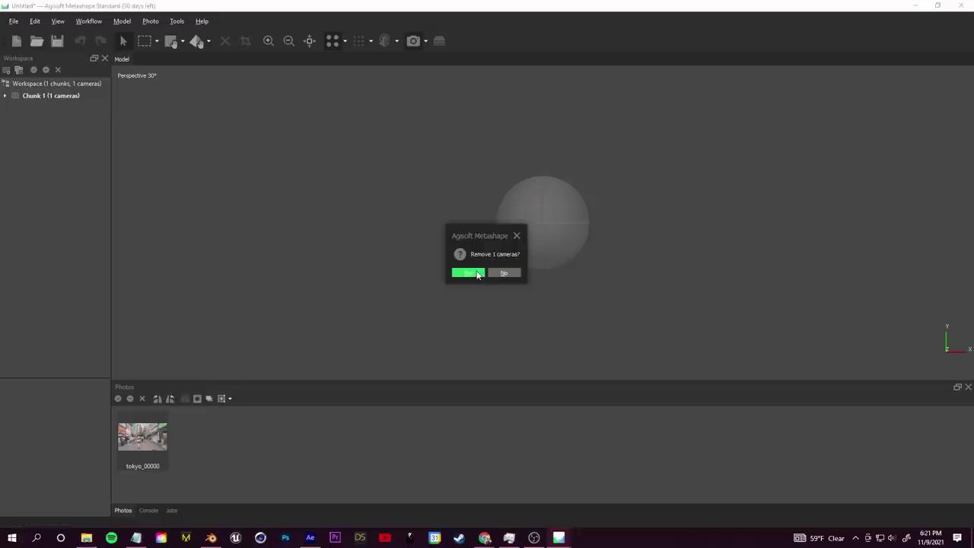
{"action": "left_click", "coordinate": [469, 273]}
{"action": "left_click", "coordinate": [88, 20]}
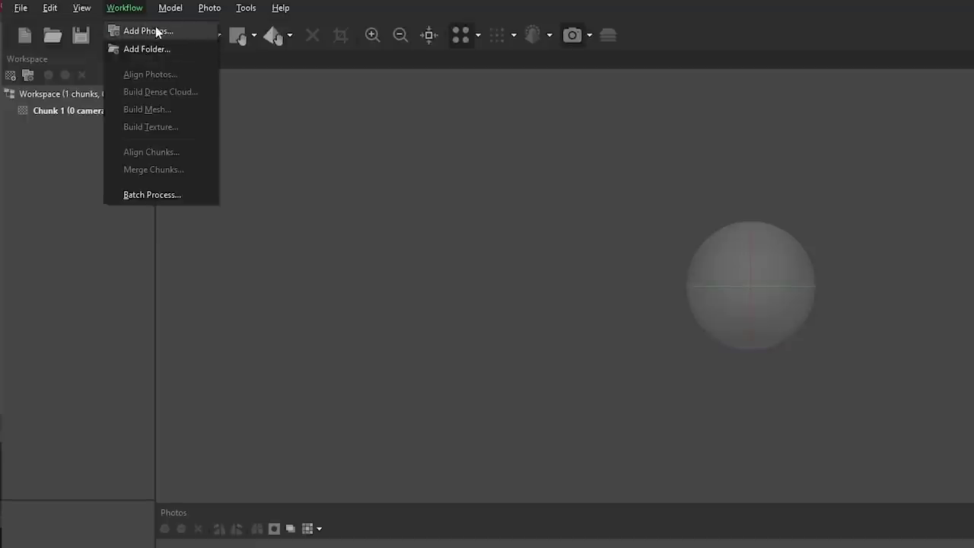
{"action": "left_click", "coordinate": [156, 31]}
{"action": "left_click_drag", "start_coordinate": [263, 114], "coordinate": [783, 532]}
{"action": "left_click", "coordinate": [694, 371]}
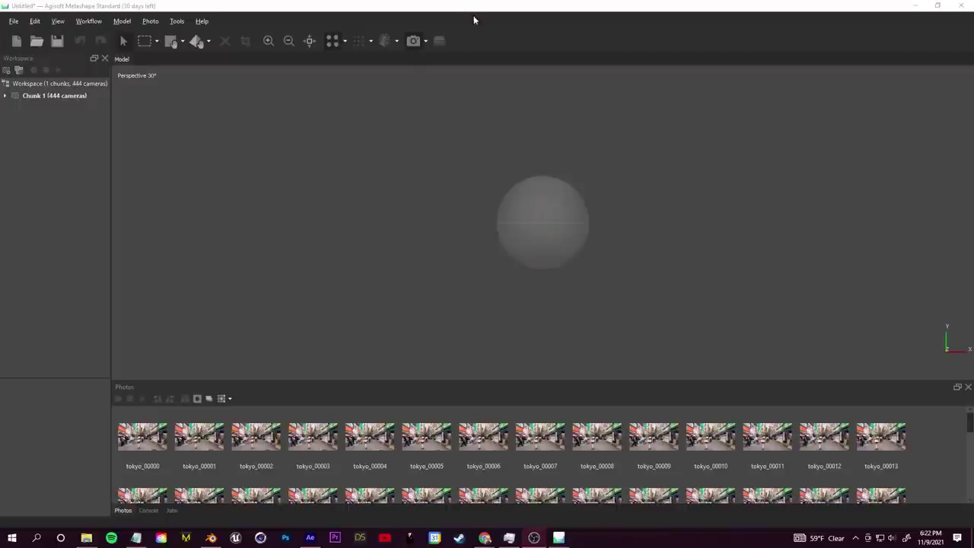
- Align the 444 photos into a sparse point cloud and inspect it
{"action": "left_click", "coordinate": [402, 9]}
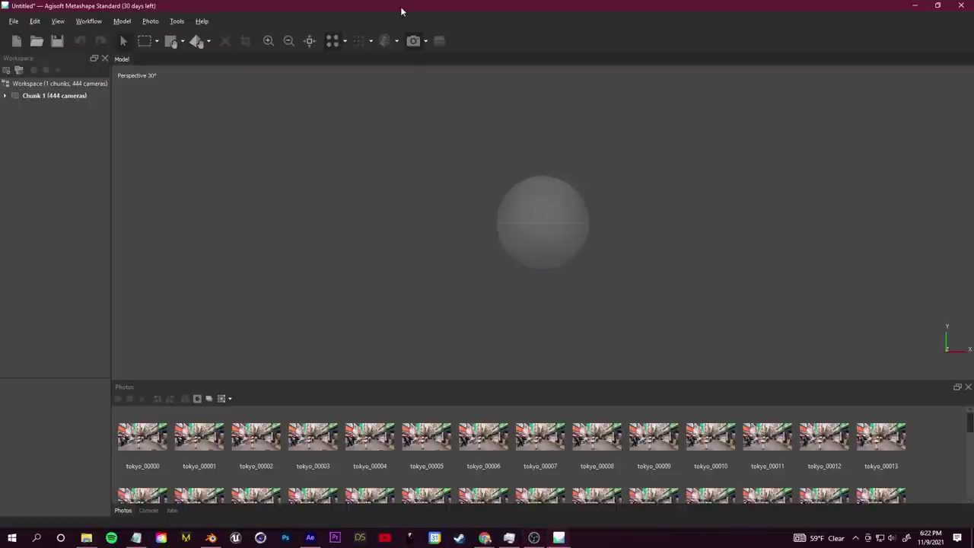
{"action": "left_click", "coordinate": [85, 21]}
{"action": "left_click", "coordinate": [107, 70]}
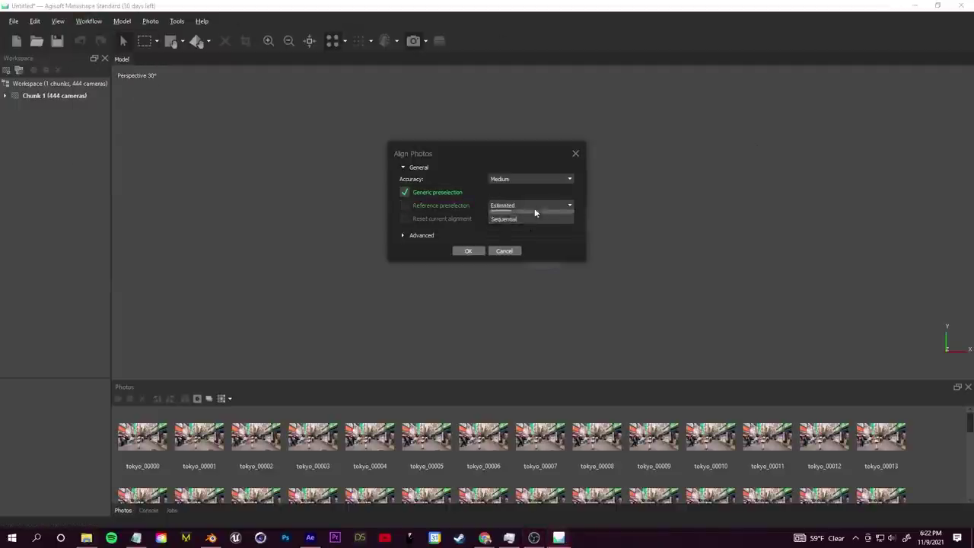
{"action": "left_click", "coordinate": [404, 235]}
{"action": "left_click", "coordinate": [469, 334]}
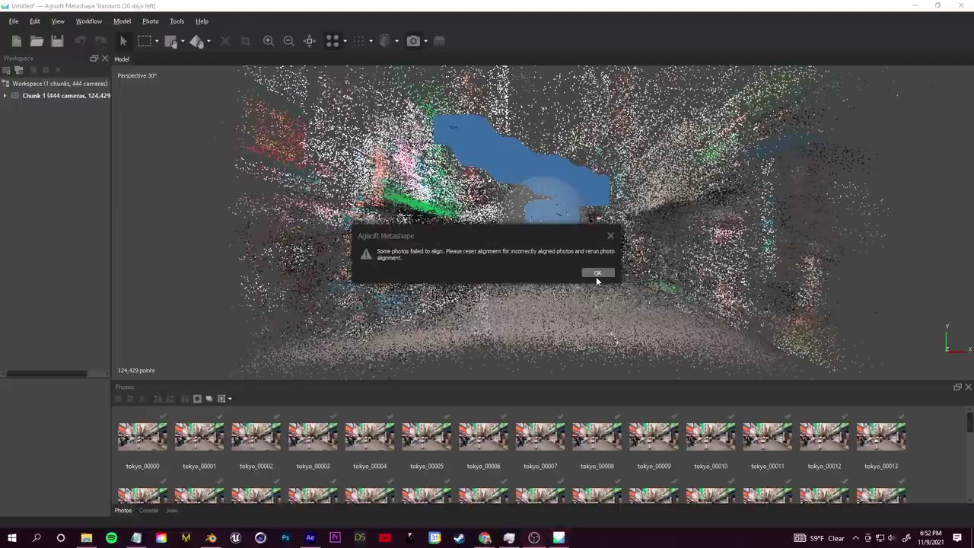
{"action": "left_click", "coordinate": [598, 273]}
{"action": "left_click_drag", "start_coordinate": [596, 276], "coordinate": [624, 190]}
{"action": "left_click", "coordinate": [88, 20]}
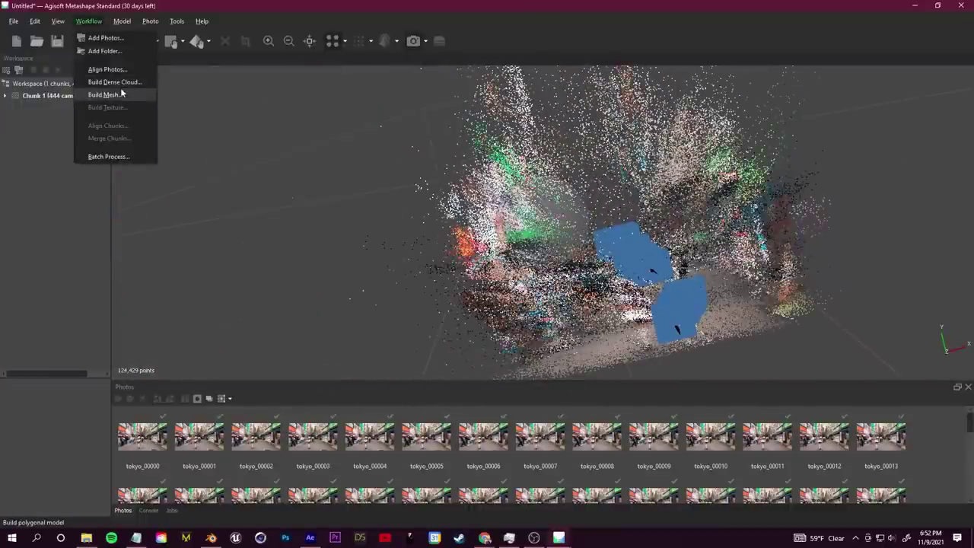
- Build the dense point cloud of the street and inspect the result
{"action": "left_click", "coordinate": [114, 82]}
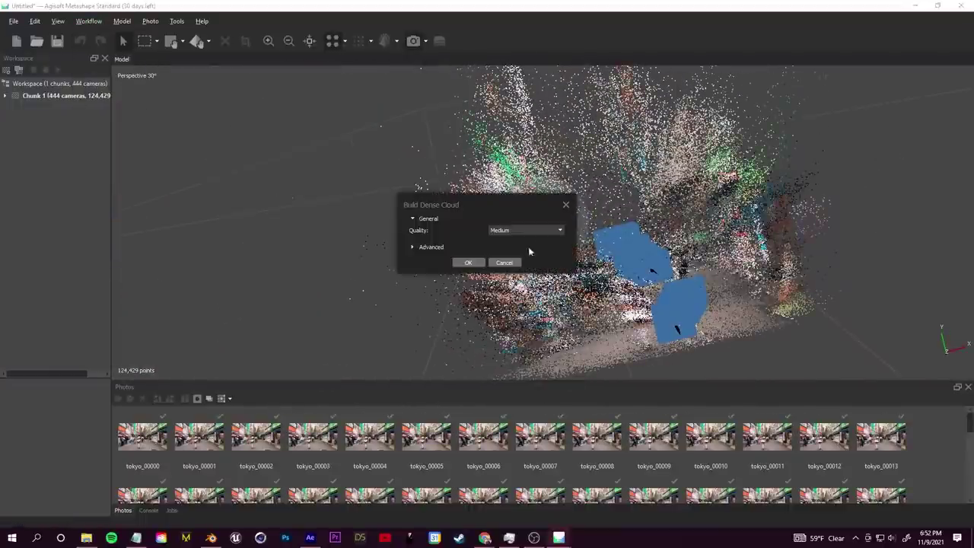
{"action": "left_click", "coordinate": [411, 247]}
{"action": "left_click", "coordinate": [465, 318]}
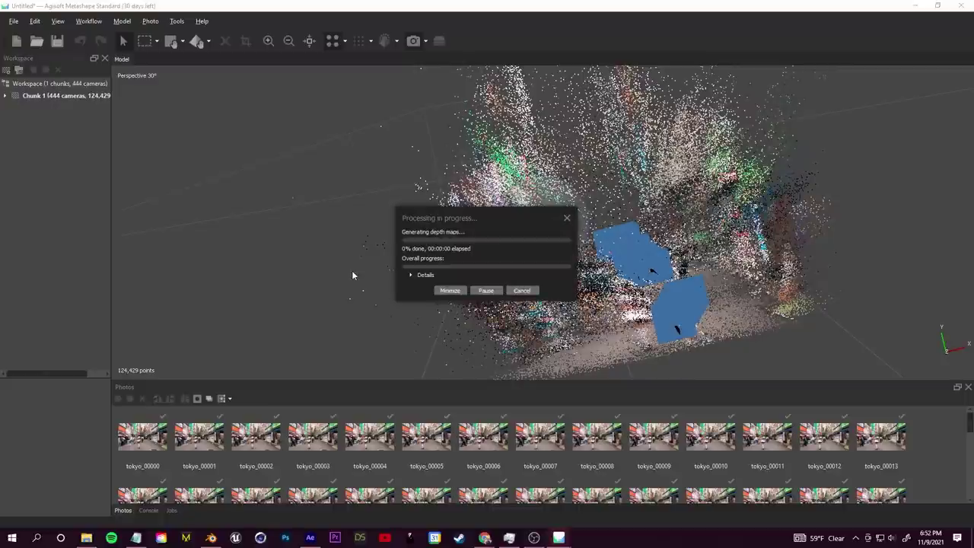
{"action": "left_click_drag", "start_coordinate": [465, 221], "coordinate": [290, 202]}
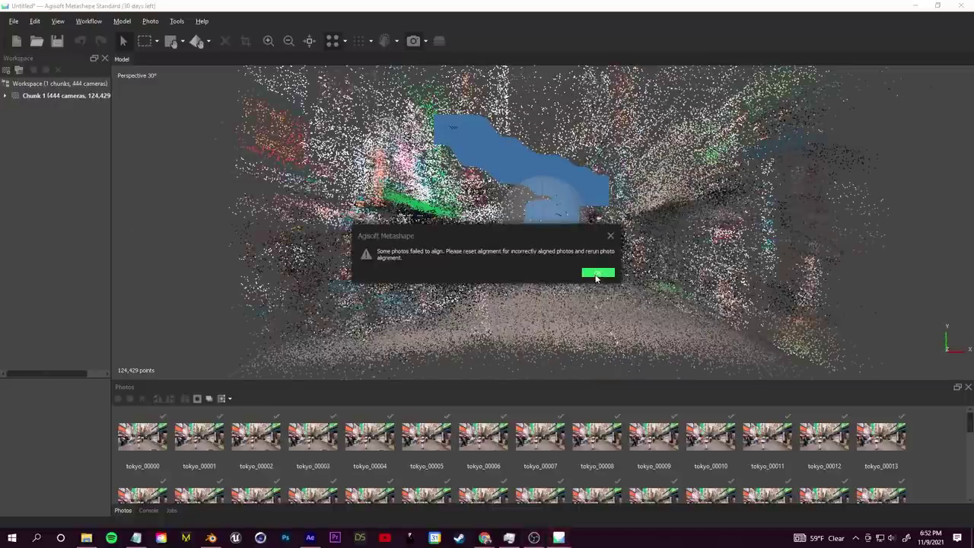
{"action": "left_click", "coordinate": [596, 278]}
{"action": "left_click_drag", "start_coordinate": [572, 122], "coordinate": [562, 171]}
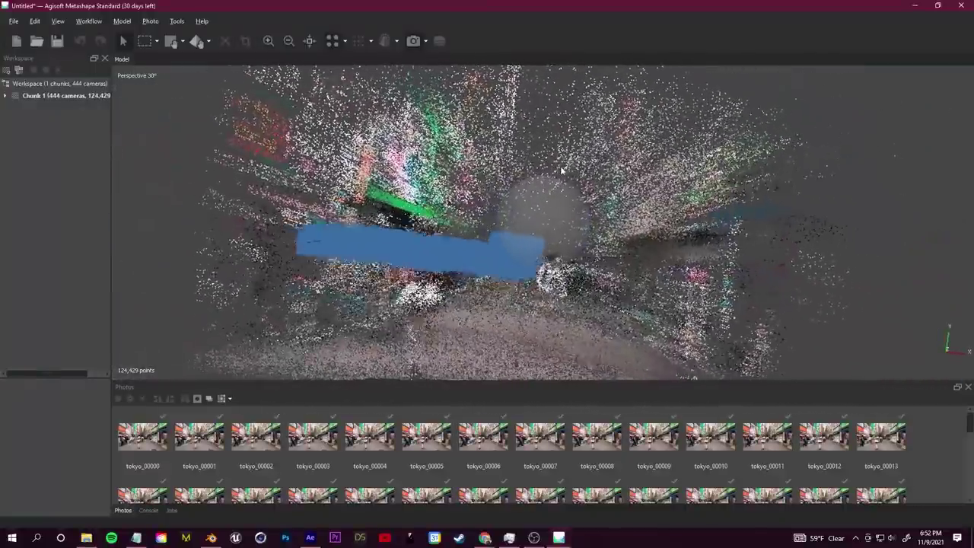
- Export the points with Save as type set to Stanford PLY
{"action": "left_click", "coordinate": [13, 20]}
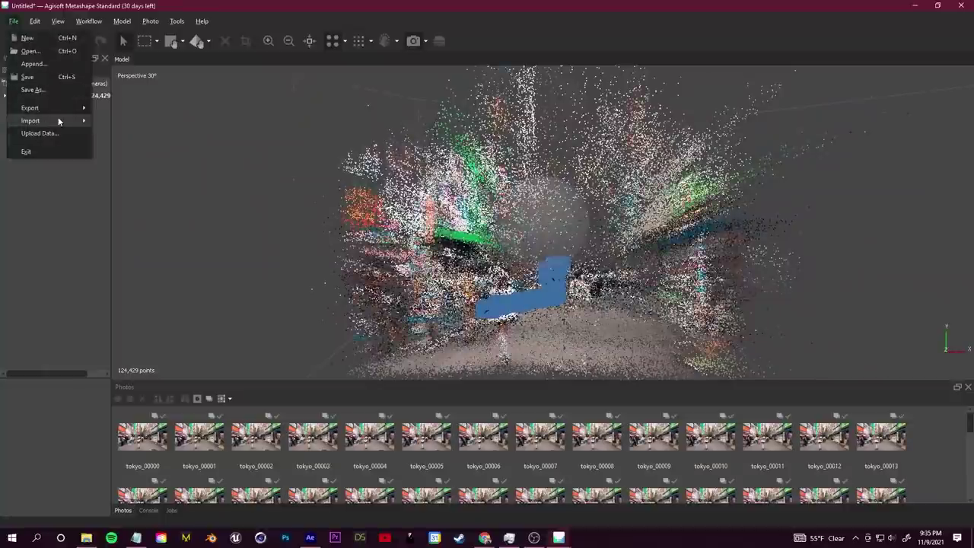
{"action": "mouse_move", "coordinate": [60, 108]}
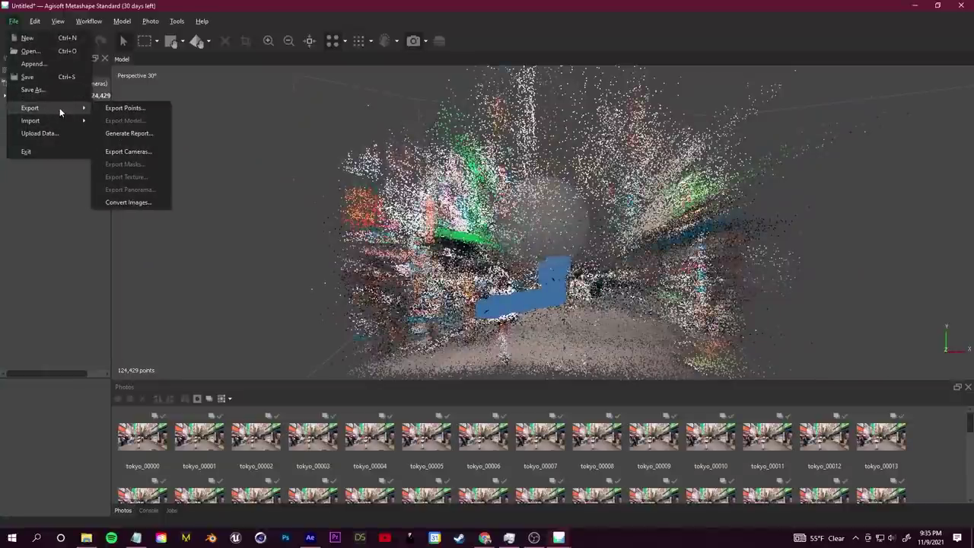
{"action": "left_click", "coordinate": [137, 107]}
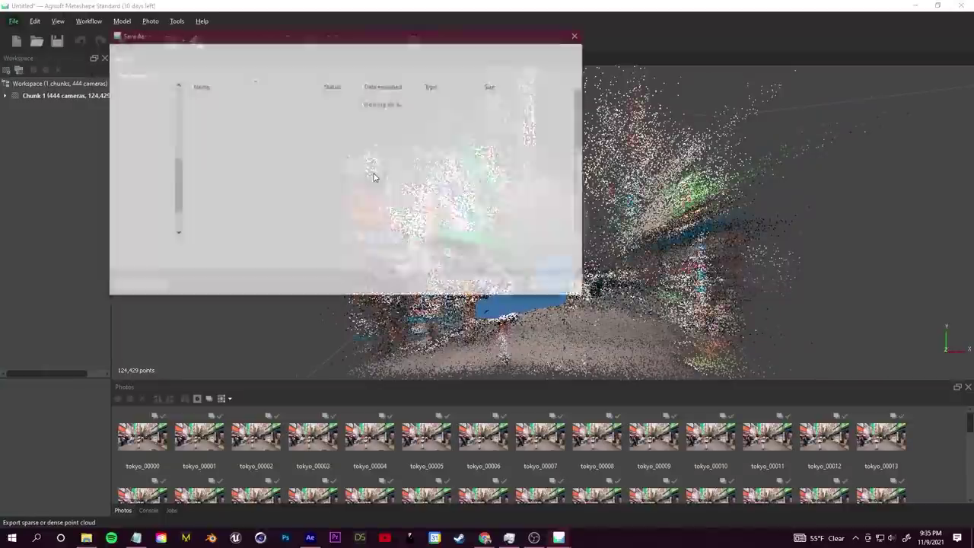
{"action": "left_click", "coordinate": [232, 261]}
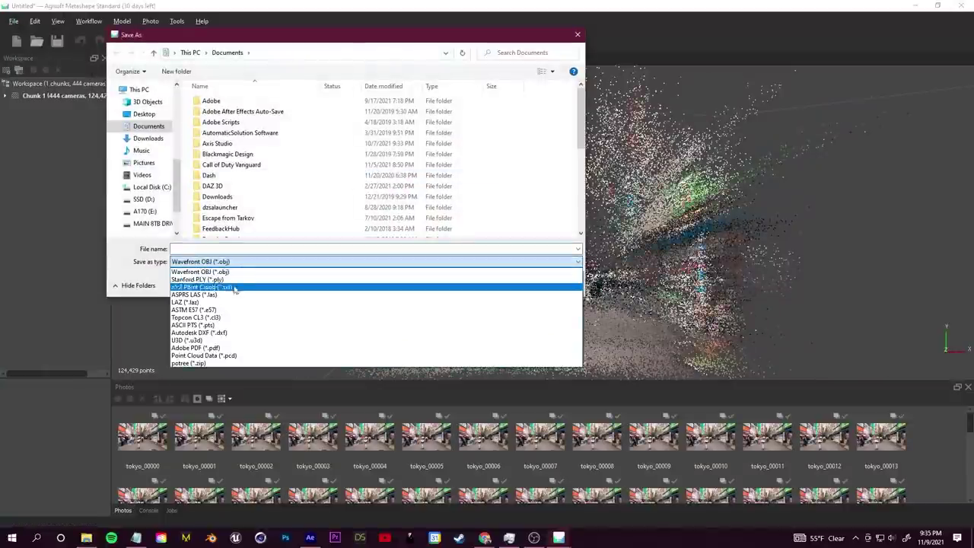
{"action": "left_click", "coordinate": [244, 279]}
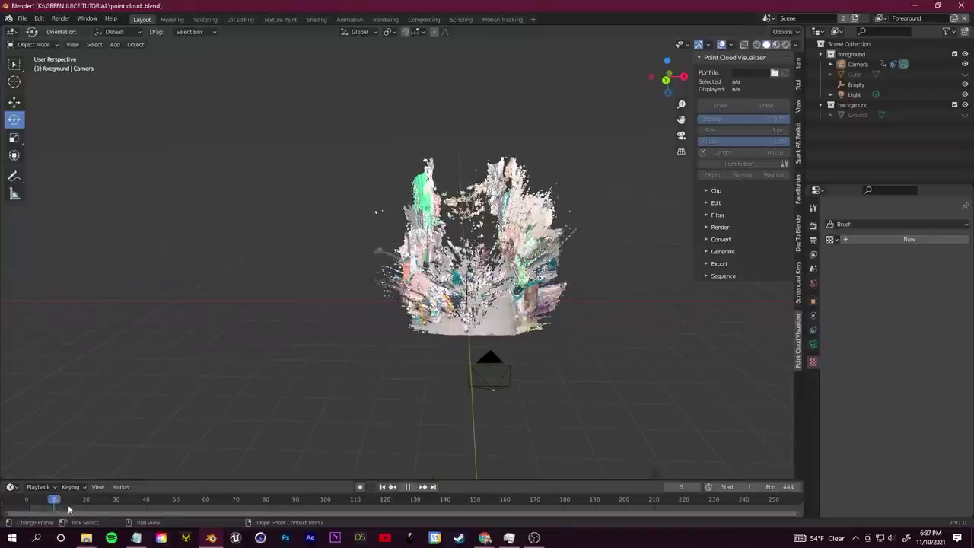
- Restart the IRL THEATER MODE point cloud tutorial from 0:00
{"action": "left_click", "coordinate": [54, 516]}
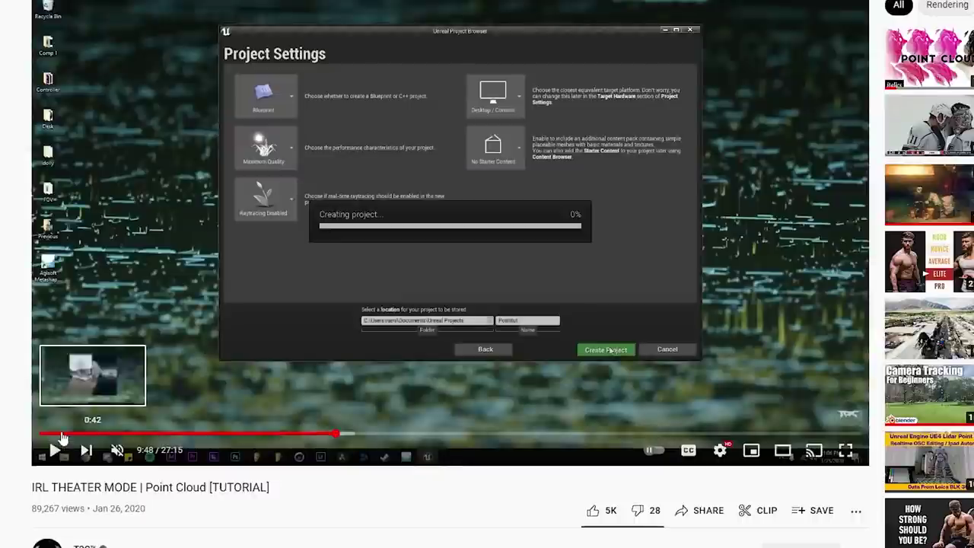
{"action": "left_click", "coordinate": [54, 449]}
{"action": "left_click", "coordinate": [47, 434]}
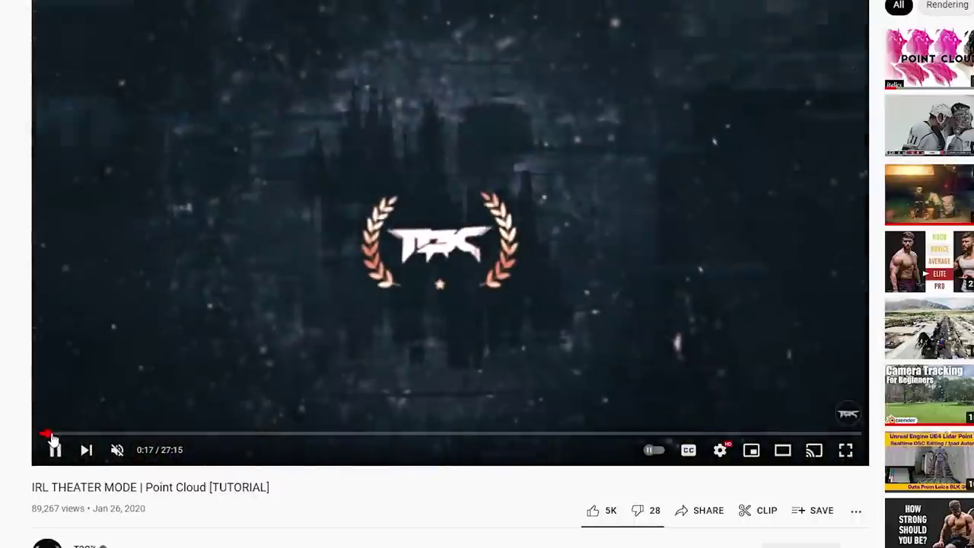
{"action": "left_click", "coordinate": [39, 434]}
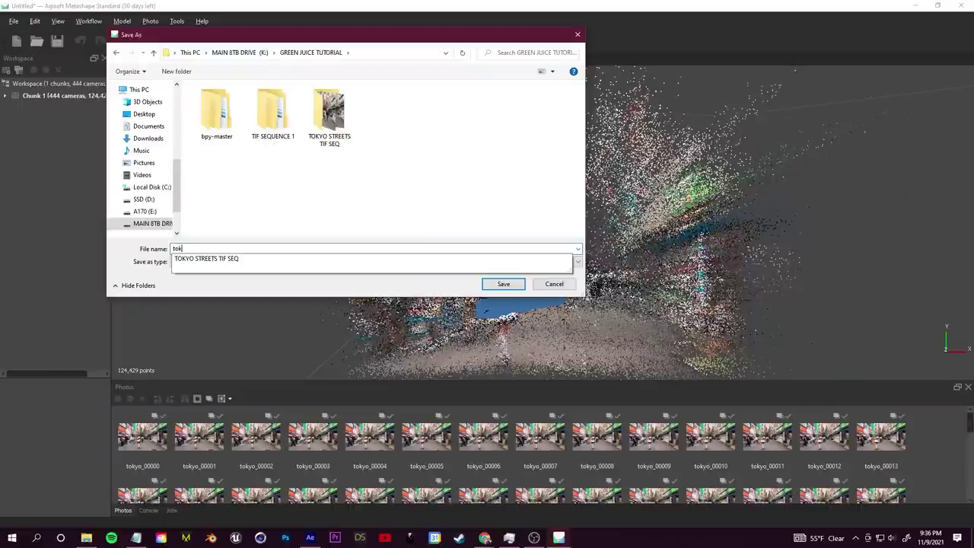
- Export the dense cloud with colours and normals as PLY into GREEN JUICE TUTORIAL
{"action": "key", "text": "Return"}
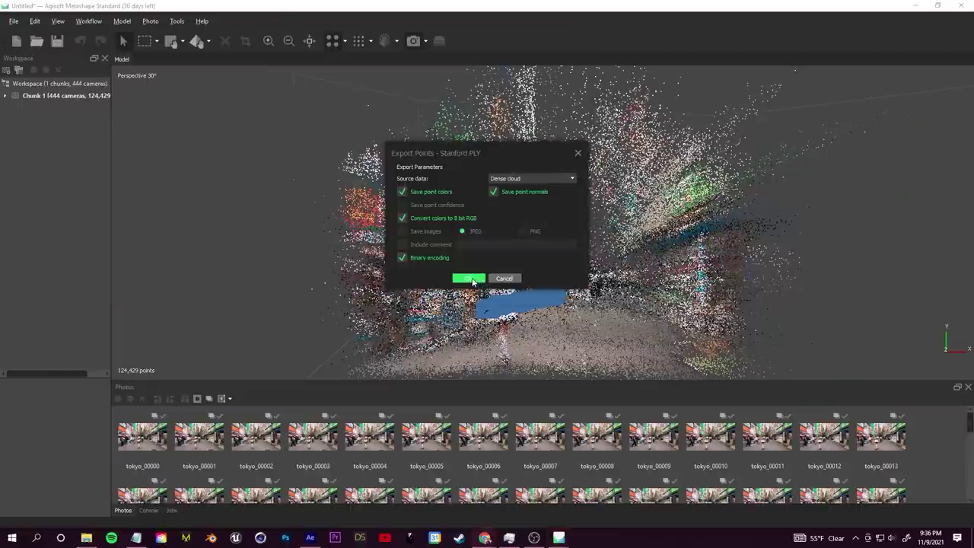
{"action": "left_click", "coordinate": [469, 279]}
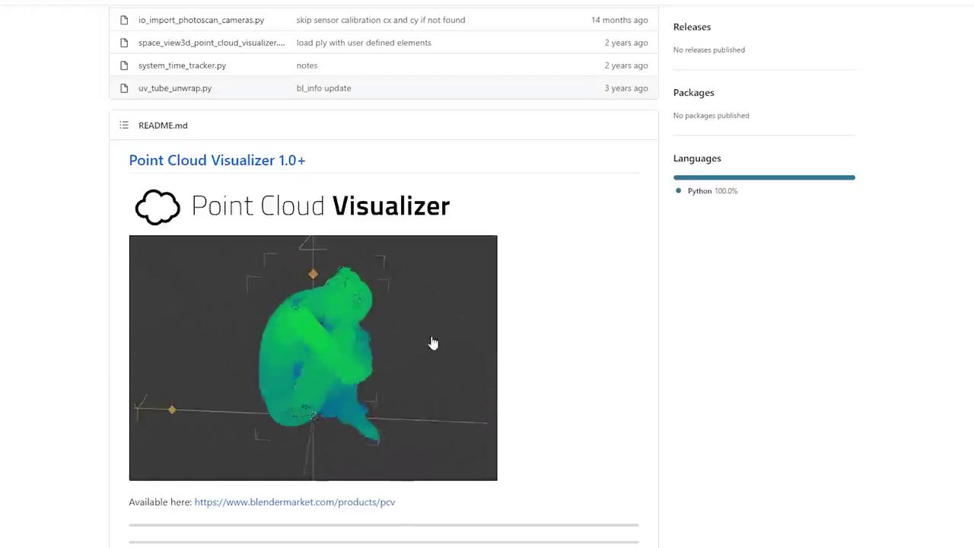
- Scroll through the Point Cloud Visualizer README and open the green Code download menu
{"action": "scroll", "coordinate": [822, 339], "scroll_direction": "up", "scroll_amount": 3}
{"action": "scroll", "coordinate": [902, 348], "scroll_direction": "down", "scroll_amount": 8}
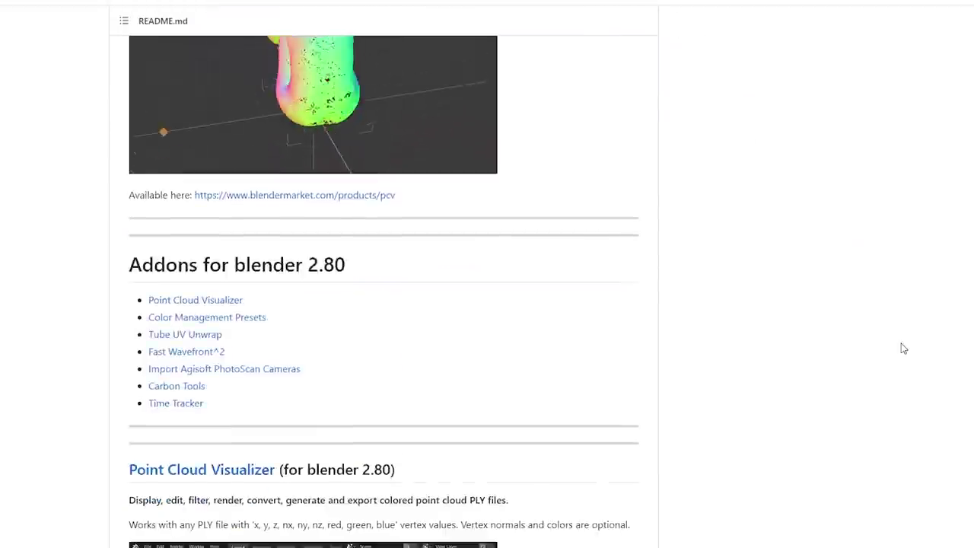
{"action": "scroll", "coordinate": [903, 348], "scroll_direction": "down", "scroll_amount": 5}
{"action": "scroll", "coordinate": [892, 396], "scroll_direction": "down", "scroll_amount": 4}
{"action": "scroll", "coordinate": [892, 396], "scroll_direction": "up", "scroll_amount": 3}
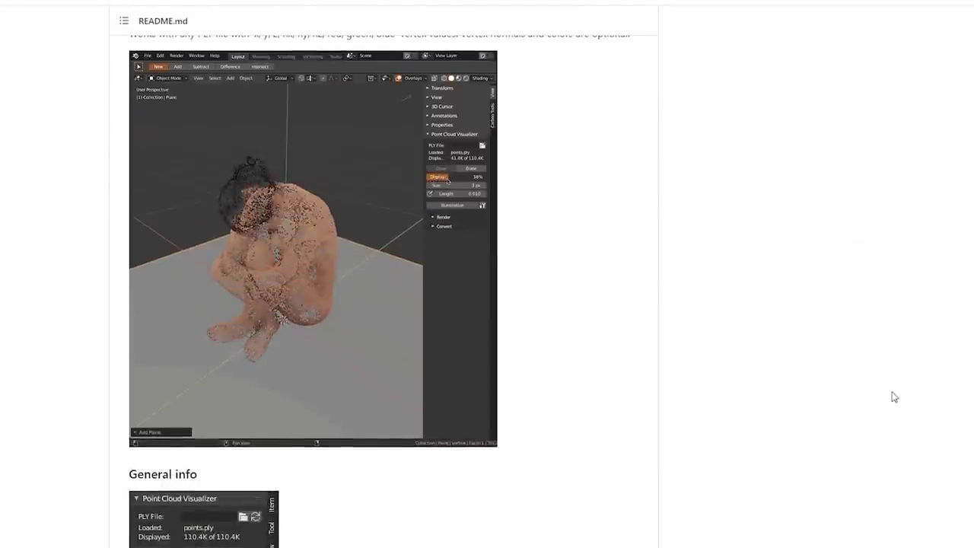
{"action": "scroll", "coordinate": [890, 391], "scroll_direction": "up", "scroll_amount": 10}
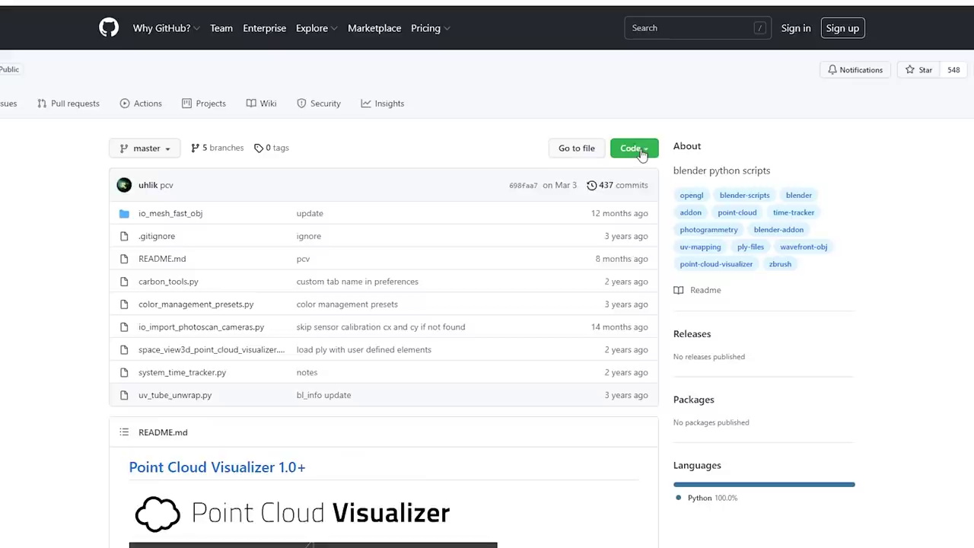
{"action": "left_click", "coordinate": [641, 156]}
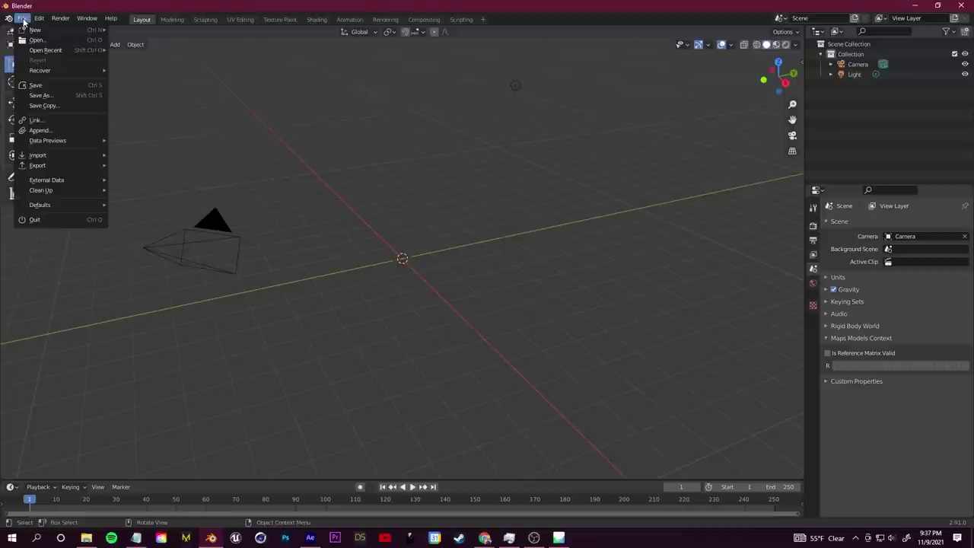
- Install and enable space_view3d_point_cloud_visualizer.py from bpy-master as an add-on
{"action": "mouse_move", "coordinate": [41, 21]}
{"action": "left_click", "coordinate": [67, 163]}
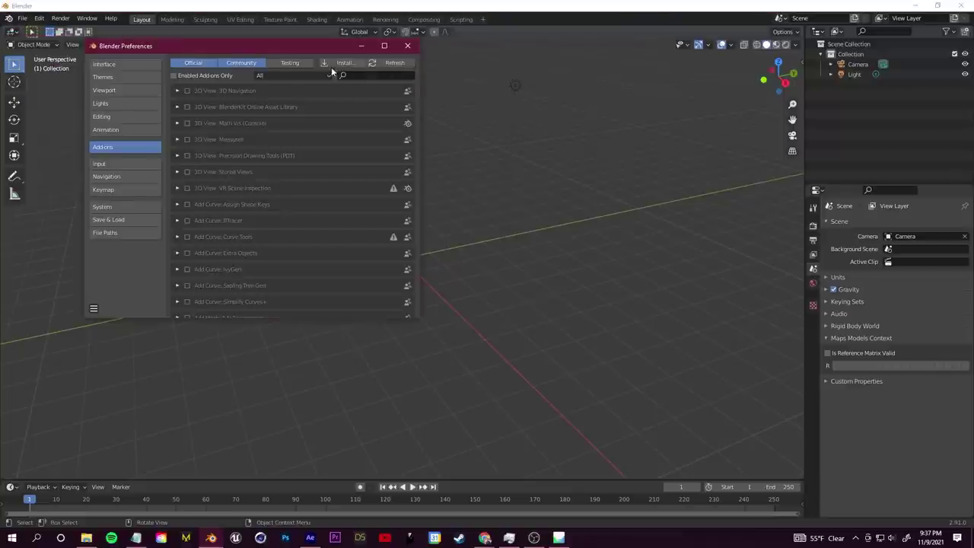
{"action": "left_click", "coordinate": [342, 64]}
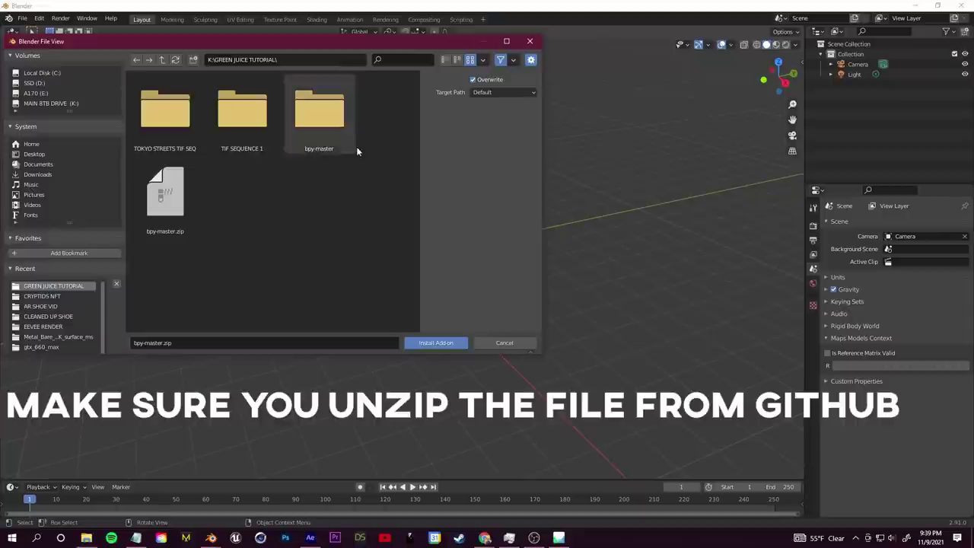
{"action": "double_click", "coordinate": [320, 134]}
{"action": "double_click", "coordinate": [166, 114]}
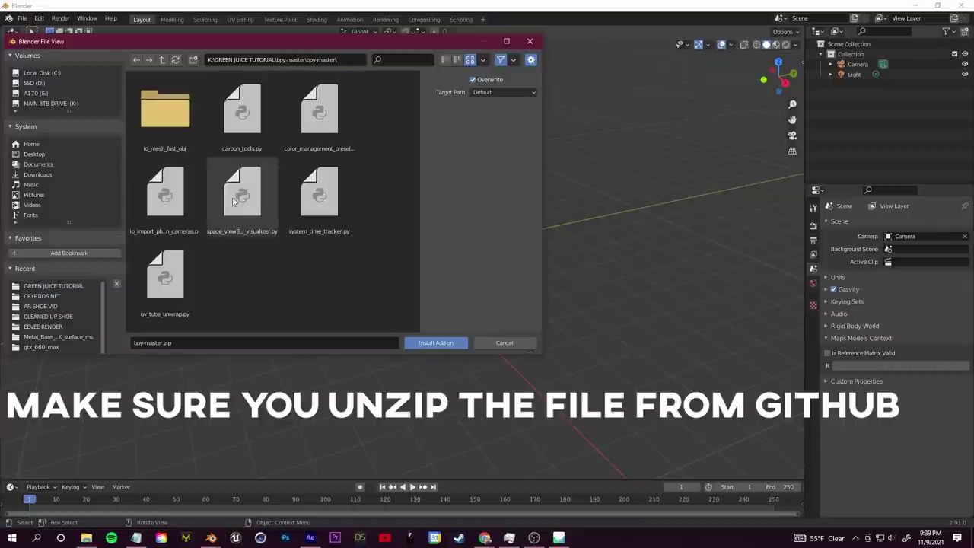
{"action": "left_click", "coordinate": [216, 213]}
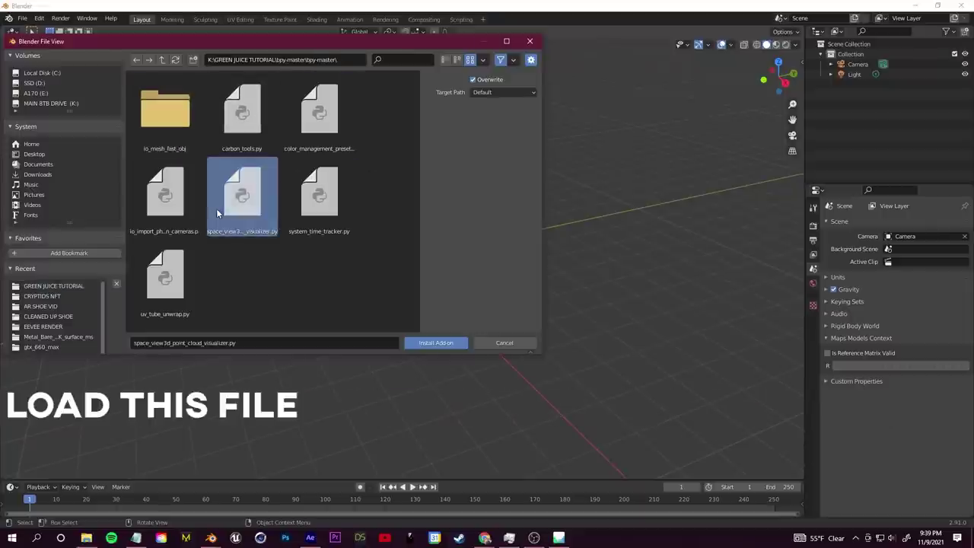
{"action": "left_click", "coordinate": [434, 342]}
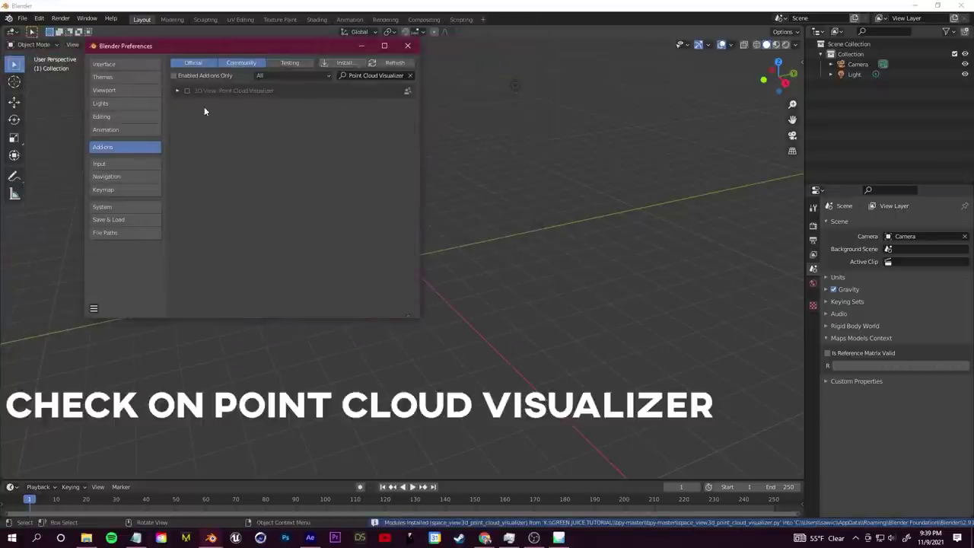
{"action": "left_click", "coordinate": [187, 90]}
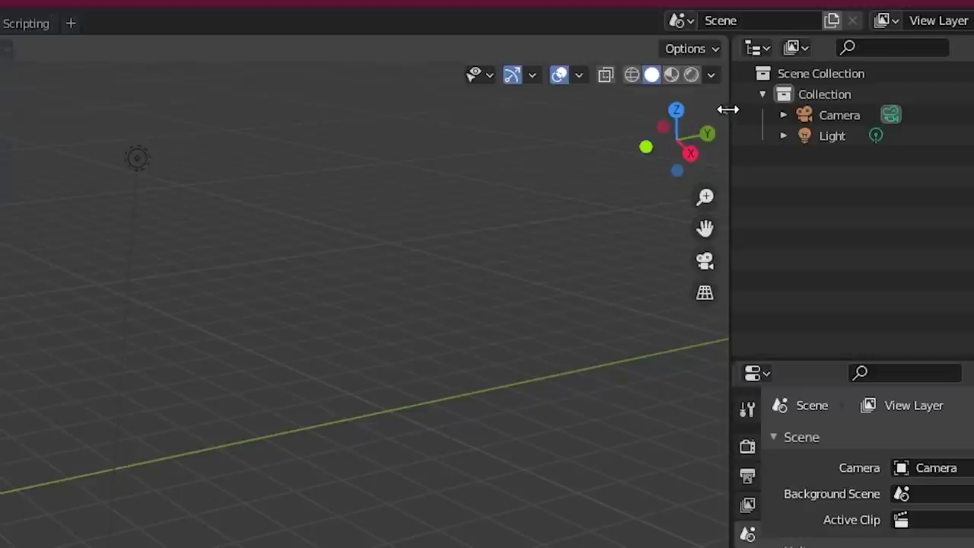
- Show the Point Cloud Visualizer panel in the viewport sidebar
{"action": "key", "text": "n"}
{"action": "left_click", "coordinate": [738, 114]}
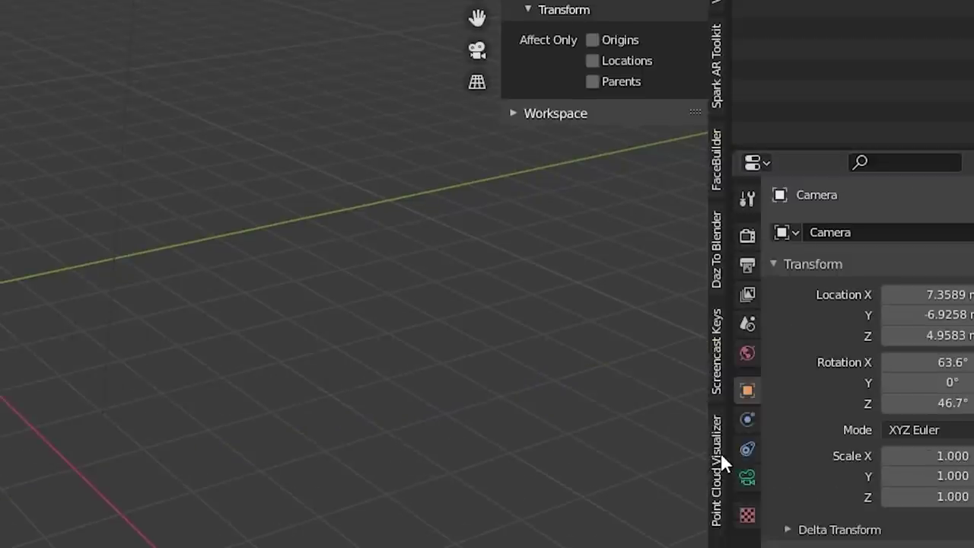
{"action": "left_click", "coordinate": [719, 456]}
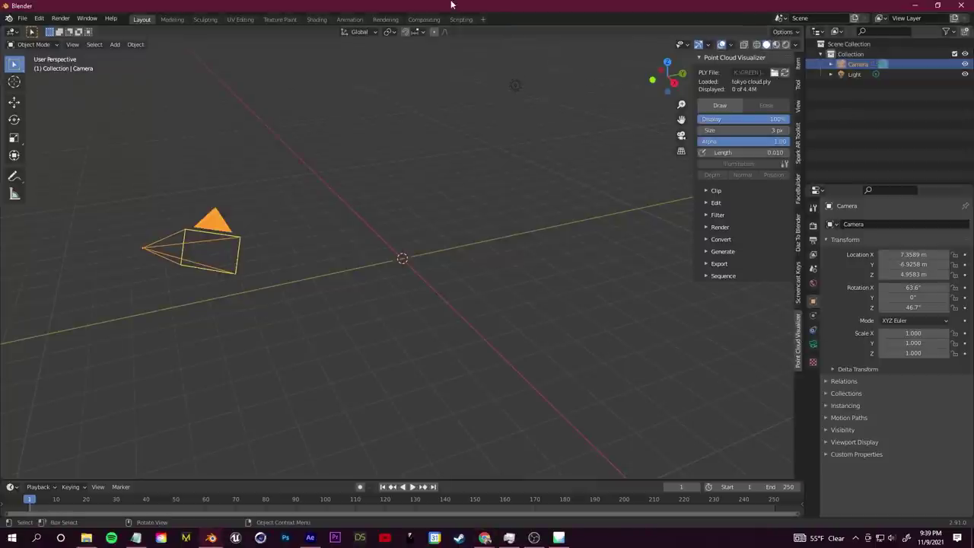
- Add a Plain Axes empty, load tokyo cloud.ply into it and draw all 4.4M points
{"action": "key", "text": "shift+a"}
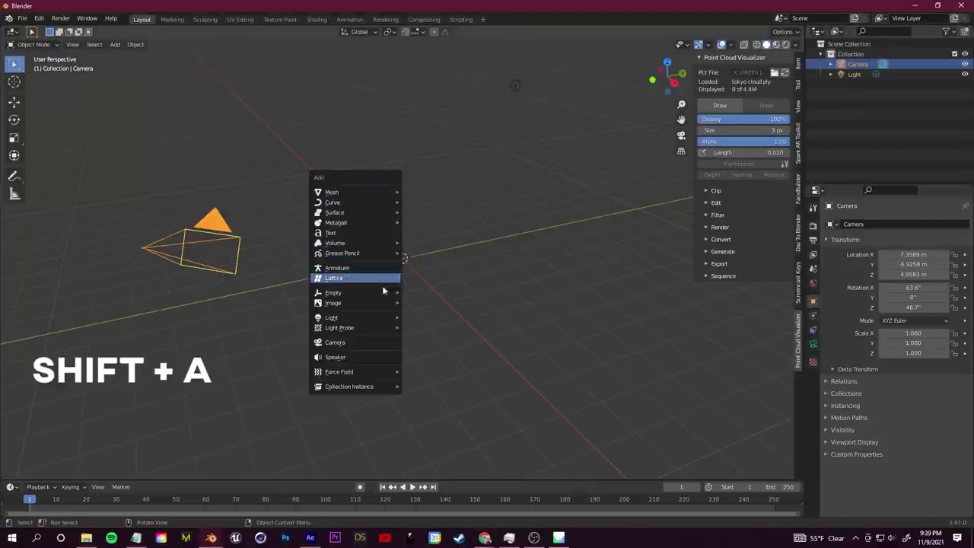
{"action": "mouse_move", "coordinate": [371, 294]}
{"action": "left_click", "coordinate": [467, 294]}
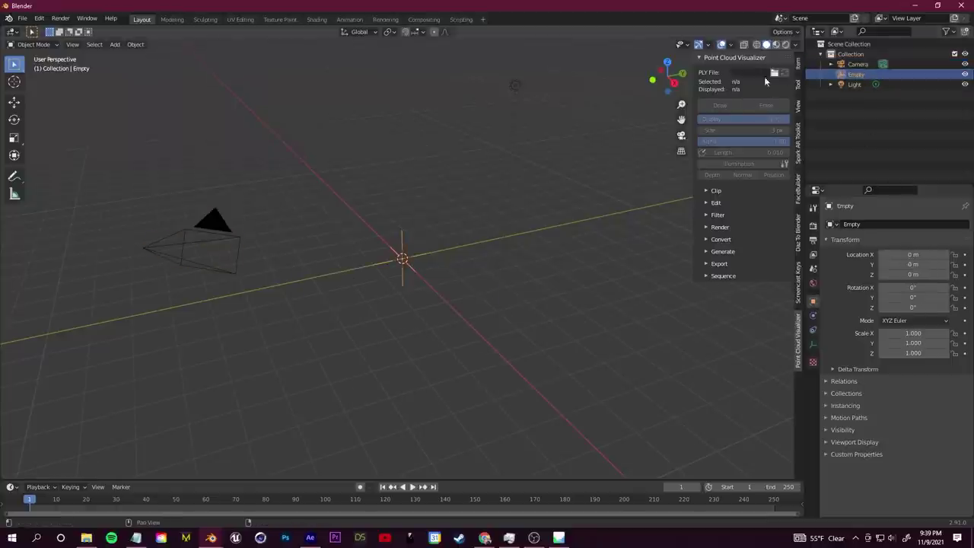
{"action": "left_click", "coordinate": [558, 77]}
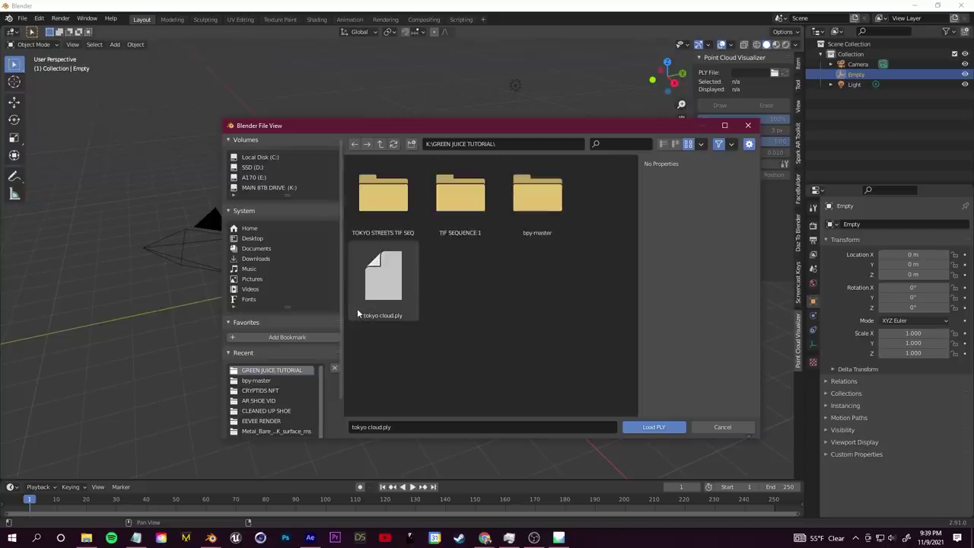
{"action": "left_click", "coordinate": [364, 312]}
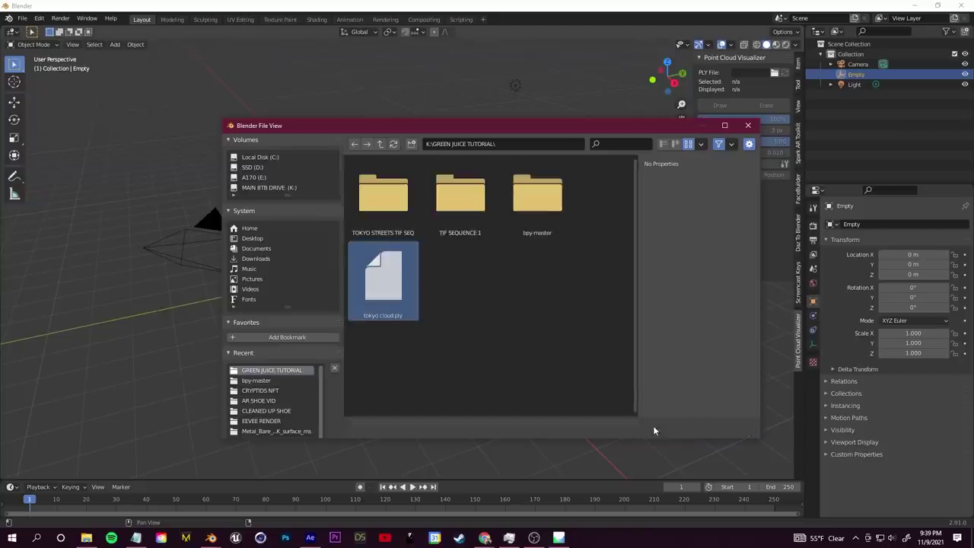
{"action": "left_click", "coordinate": [653, 427]}
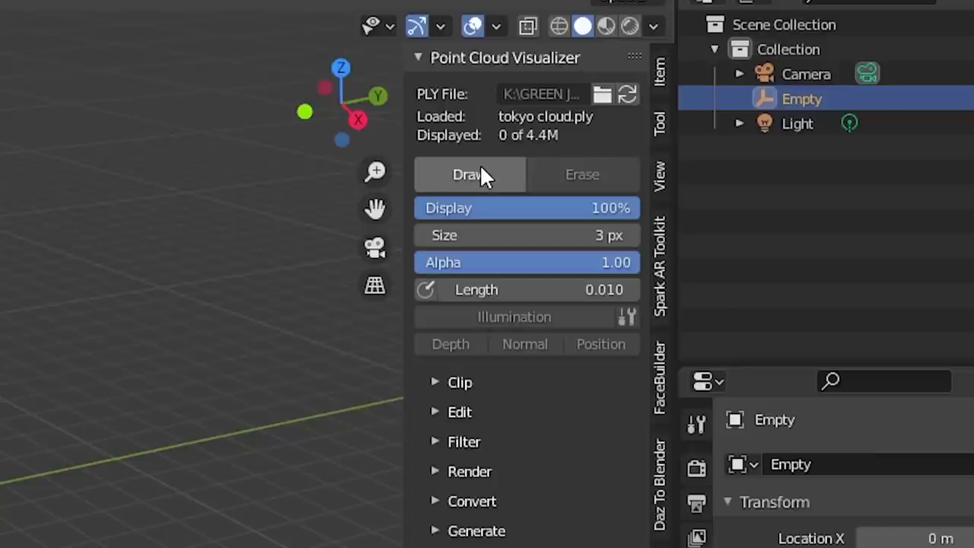
{"action": "left_click", "coordinate": [718, 102]}
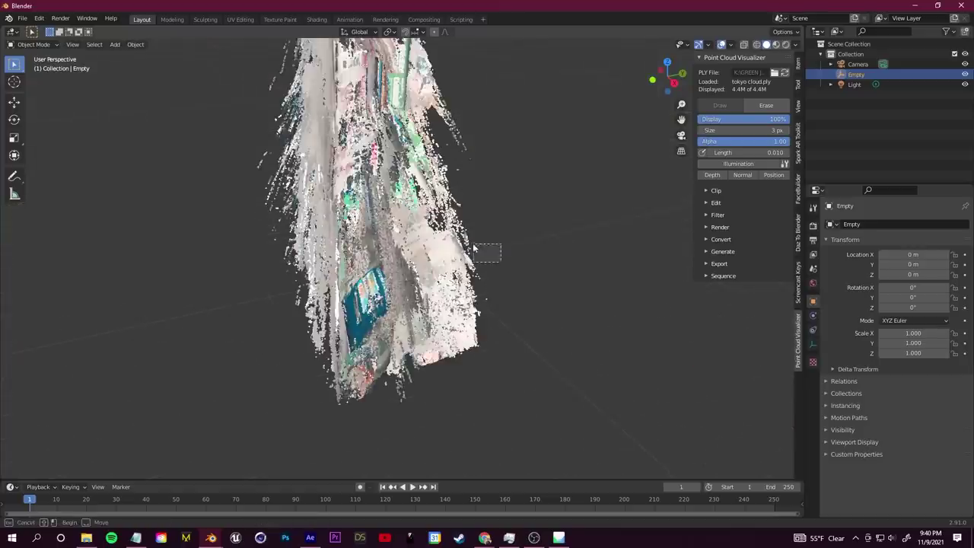
- Rotate the Empty on X so the point cloud stands upright as a street
{"action": "scroll", "coordinate": [535, 274], "scroll_direction": "down", "scroll_amount": 5}
{"action": "left_click_drag", "start_coordinate": [495, 251], "coordinate": [427, 251]}
{"action": "left_click", "coordinate": [472, 228]}
{"action": "left_click", "coordinate": [13, 119]}
{"action": "left_click_drag", "start_coordinate": [478, 186], "coordinate": [457, 320]}
{"action": "scroll", "coordinate": [456, 304], "scroll_direction": "down", "scroll_amount": 2}
{"action": "scroll", "coordinate": [456, 304], "scroll_direction": "up", "scroll_amount": 2}
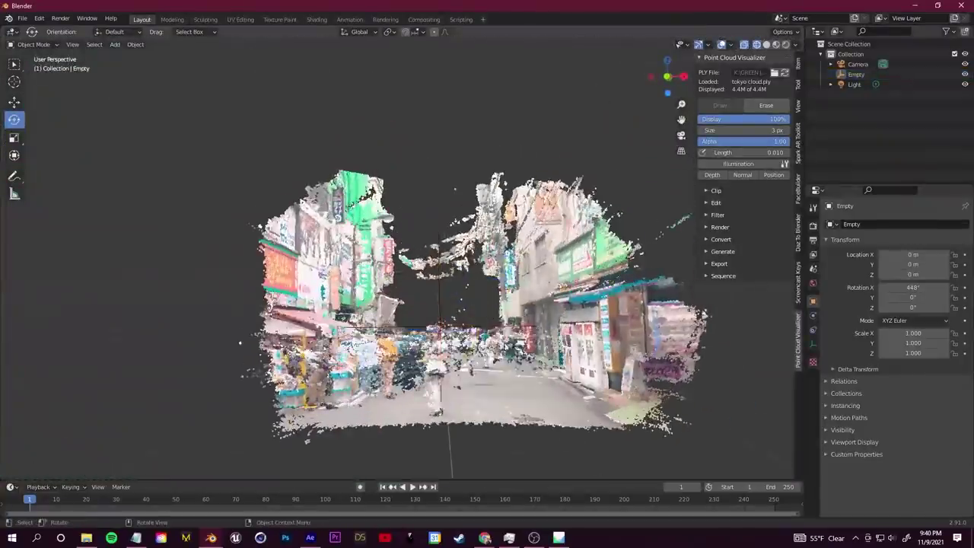
{"action": "scroll", "coordinate": [396, 259], "scroll_direction": "up", "scroll_amount": 4}
{"action": "scroll", "coordinate": [396, 259], "scroll_direction": "down", "scroll_amount": 2}
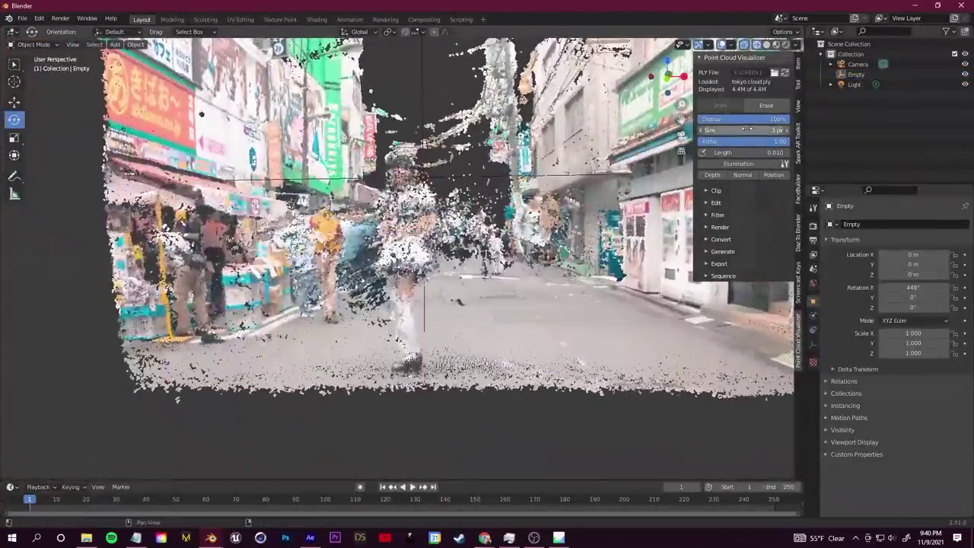
- Set the point size to 2 px and fly the view into the street
{"action": "left_click_drag", "start_coordinate": [749, 131], "coordinate": [731, 130]}
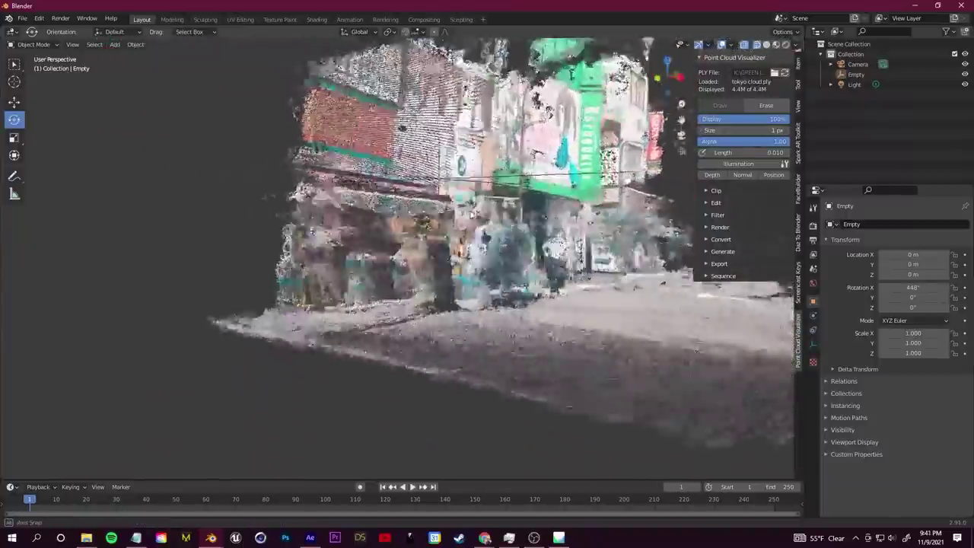
{"action": "key", "text": "w"}
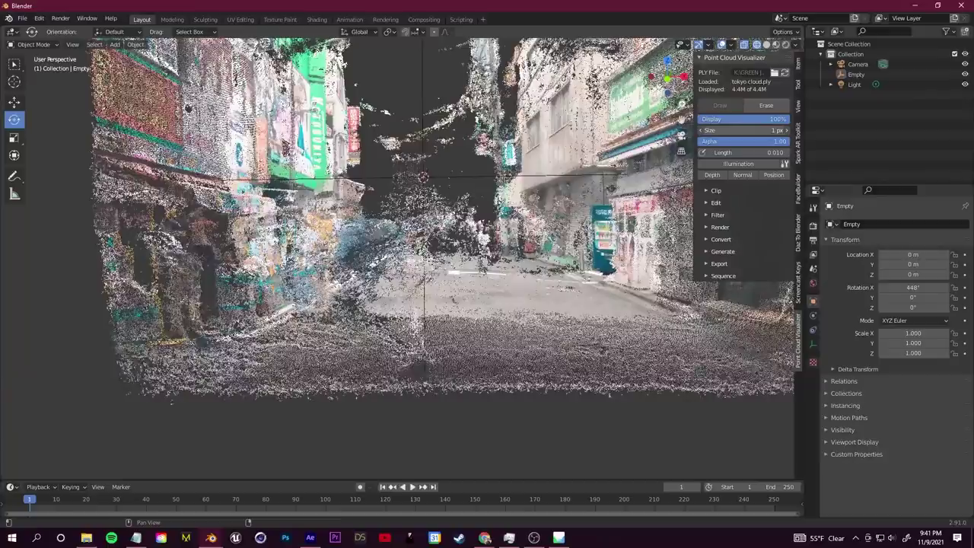
{"action": "left_click", "coordinate": [788, 130]}
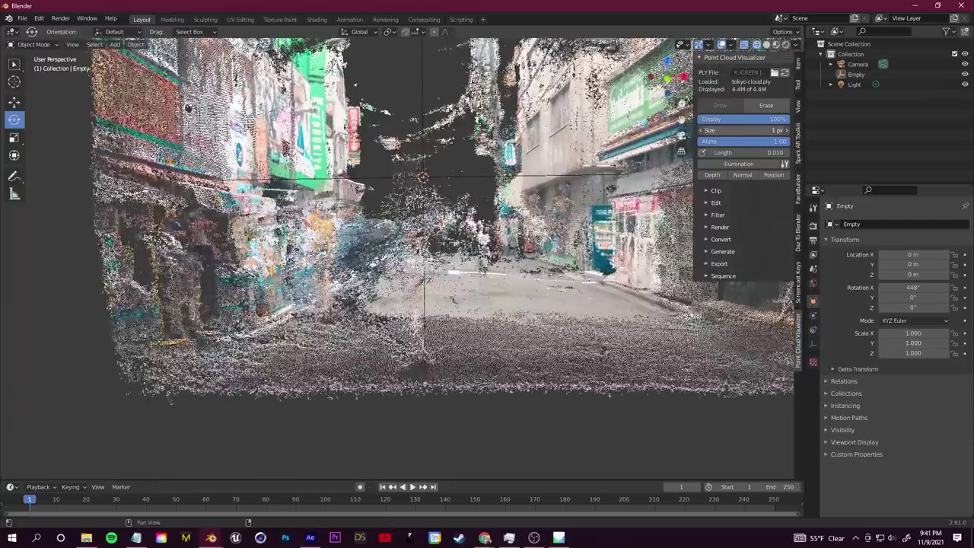
{"action": "left_click_drag", "start_coordinate": [464, 185], "coordinate": [434, 196]}
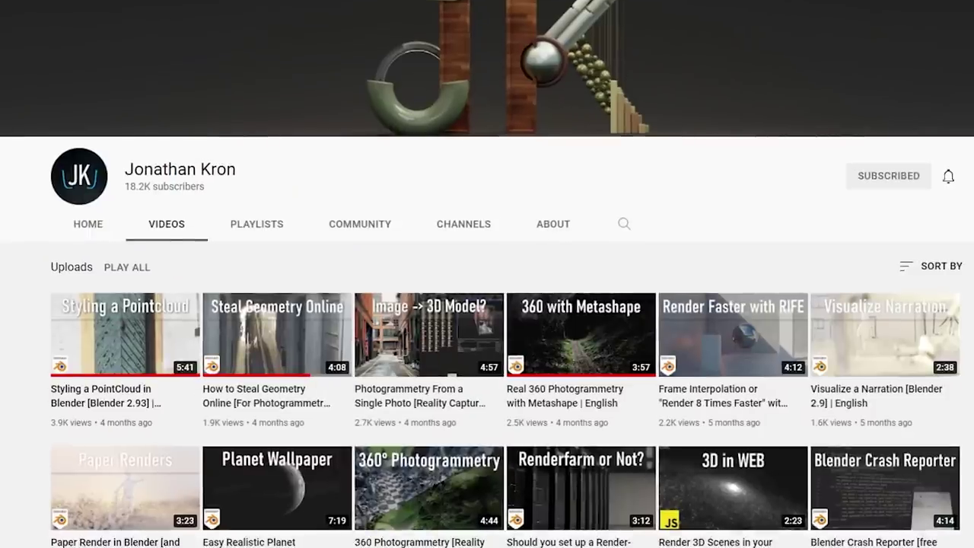
- Open the Styling a PointCloud in Blender video from the channel's Videos and skip to 2:37
{"action": "scroll", "coordinate": [487, 305], "scroll_direction": "down", "scroll_amount": 3}
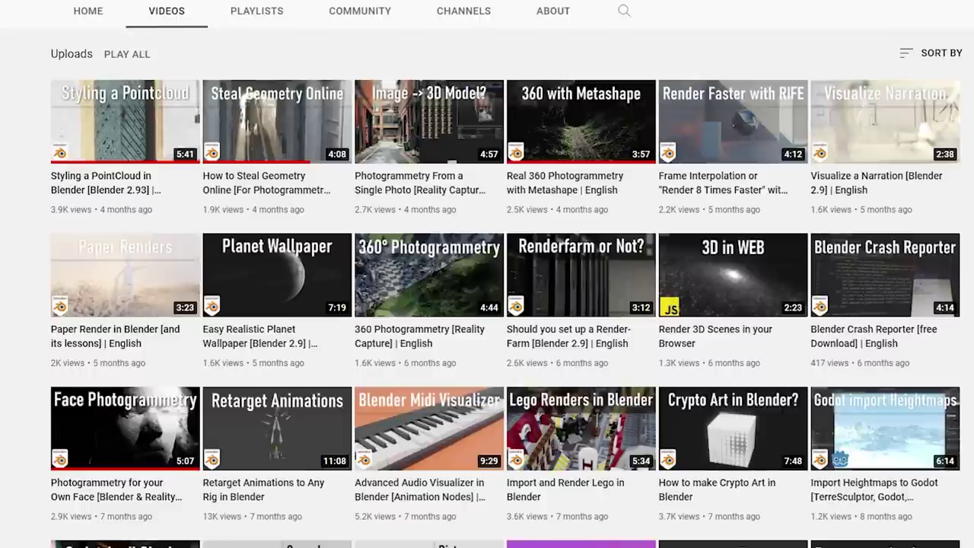
{"action": "scroll", "coordinate": [487, 305], "scroll_direction": "down", "scroll_amount": 3}
{"action": "scroll", "coordinate": [9, 227], "scroll_direction": "down", "scroll_amount": 5}
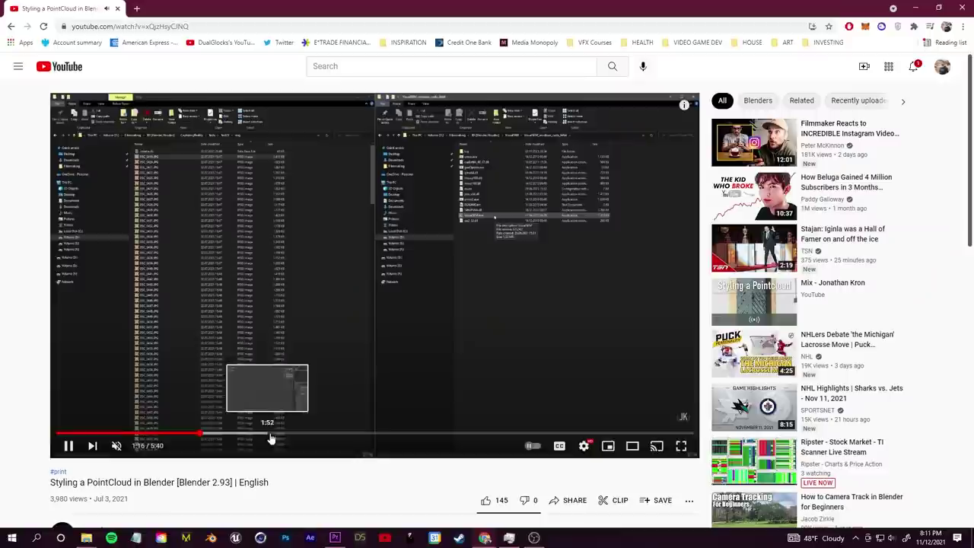
{"action": "left_click_drag", "start_coordinate": [272, 435], "coordinate": [384, 436]}
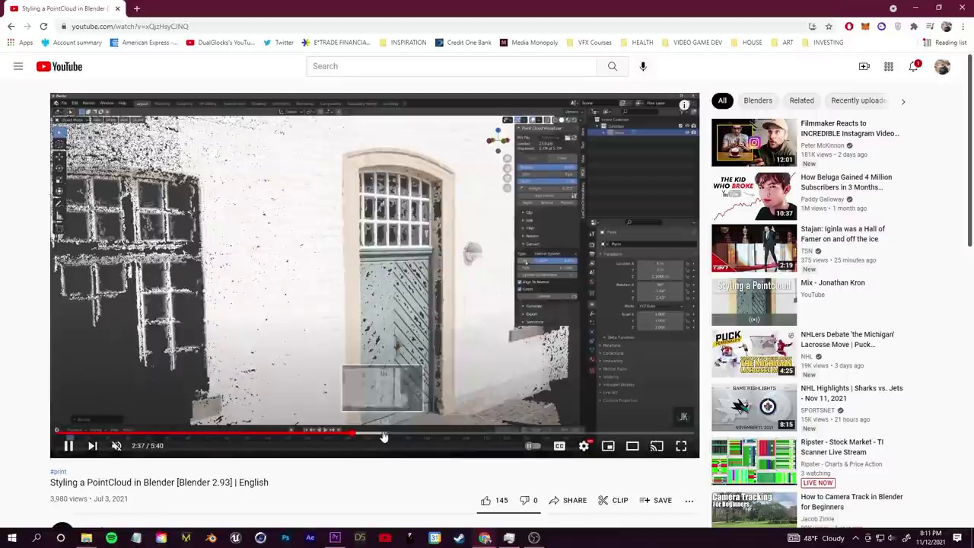
- Convert the street point cloud into a Particle System using a 25% subset
{"action": "left_click", "coordinate": [399, 436]}
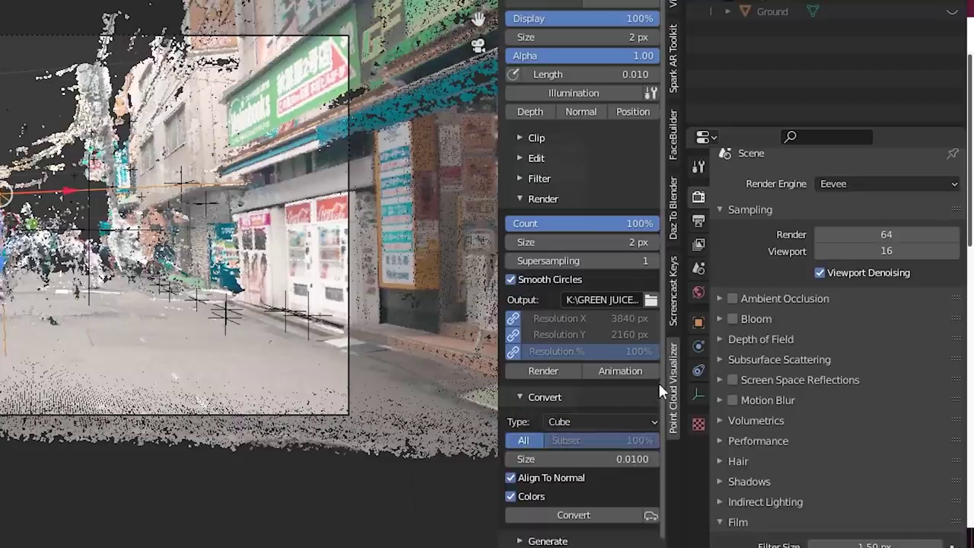
{"action": "scroll", "coordinate": [656, 426], "scroll_direction": "down", "scroll_amount": 1}
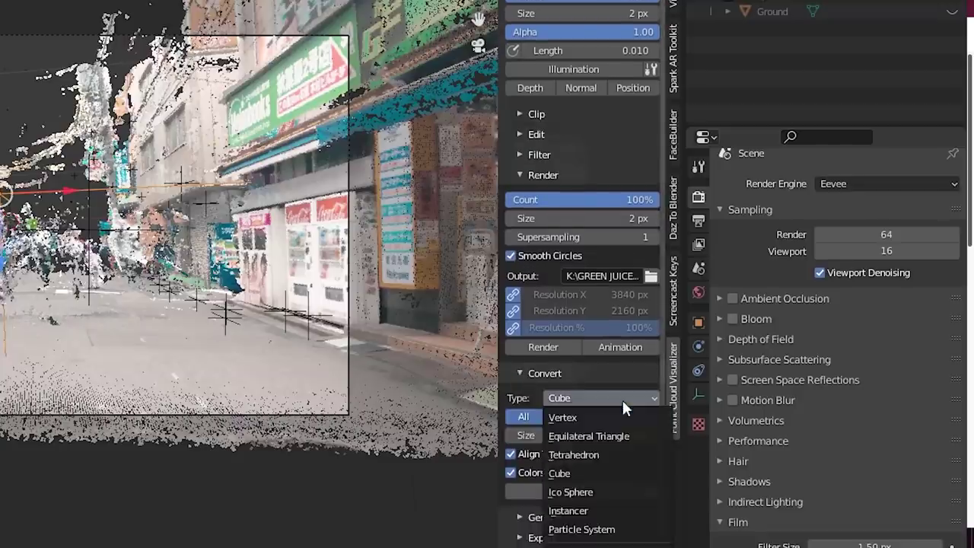
{"action": "left_click", "coordinate": [595, 529]}
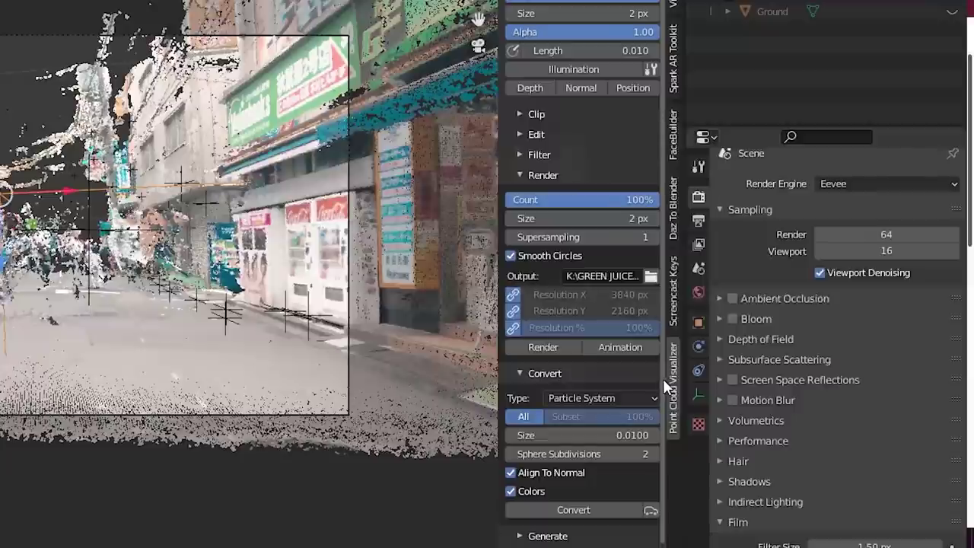
{"action": "scroll", "coordinate": [662, 389], "scroll_direction": "down", "scroll_amount": 1}
{"action": "left_click", "coordinate": [601, 397]}
{"action": "left_click", "coordinate": [625, 397]}
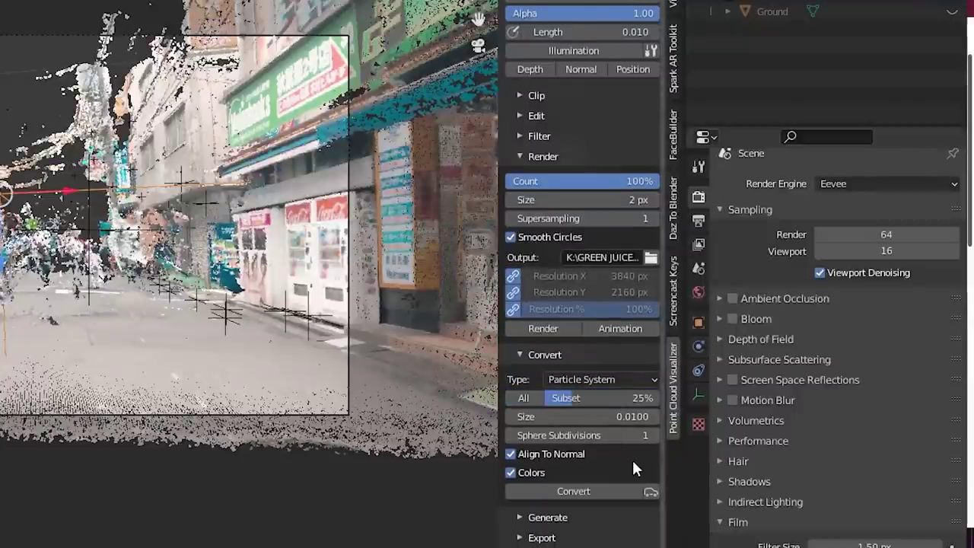
{"action": "left_click", "coordinate": [569, 402]}
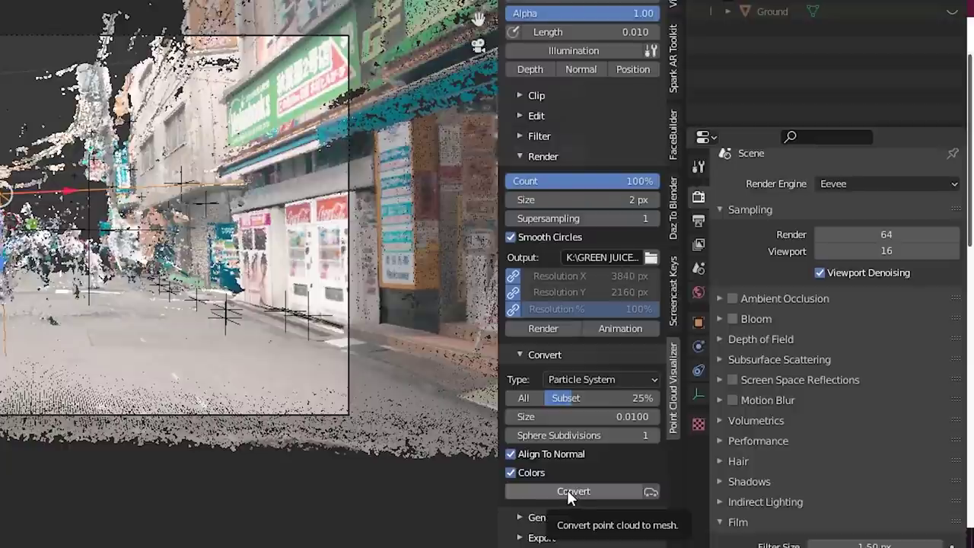
{"action": "left_click", "coordinate": [570, 492]}
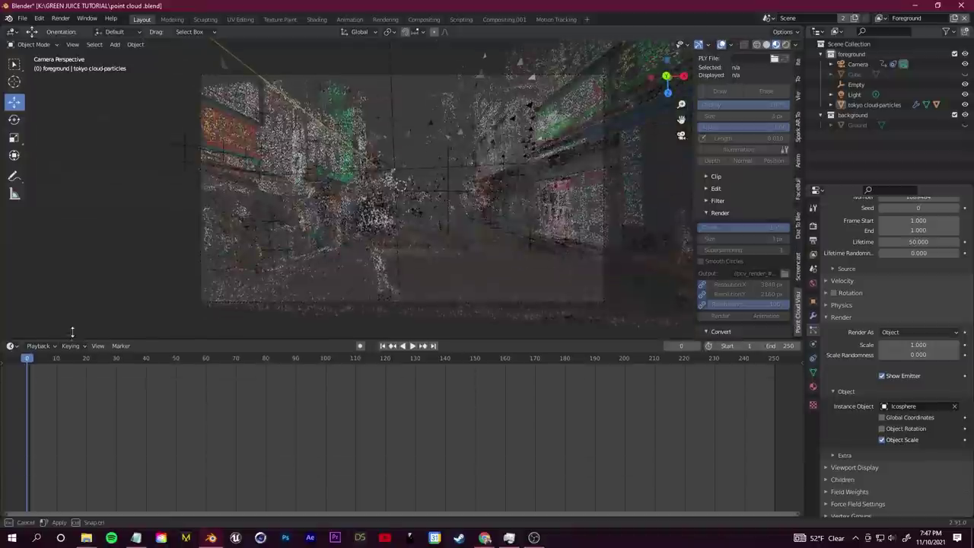
- Turn the lower area into a Text Editor holding a new text block
{"action": "left_click", "coordinate": [10, 340]}
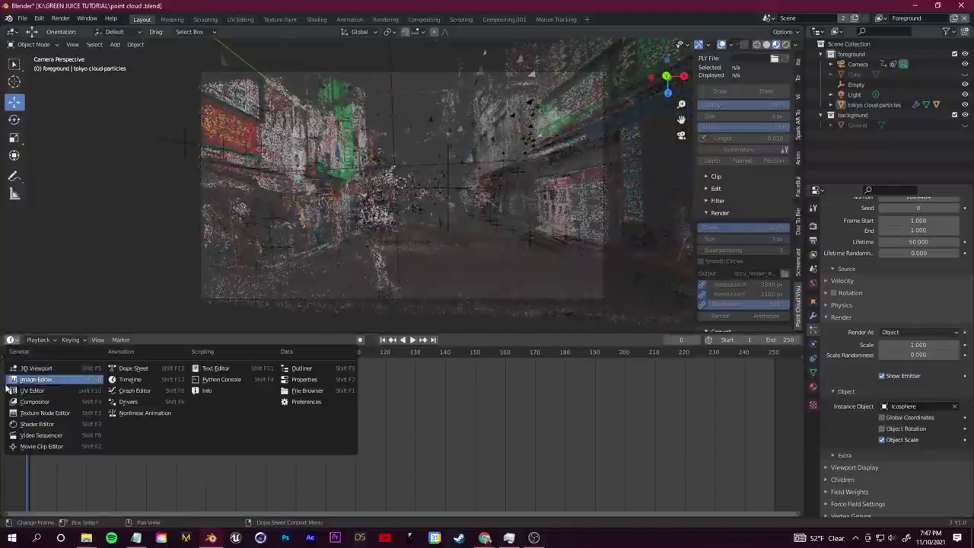
{"action": "left_click", "coordinate": [241, 368]}
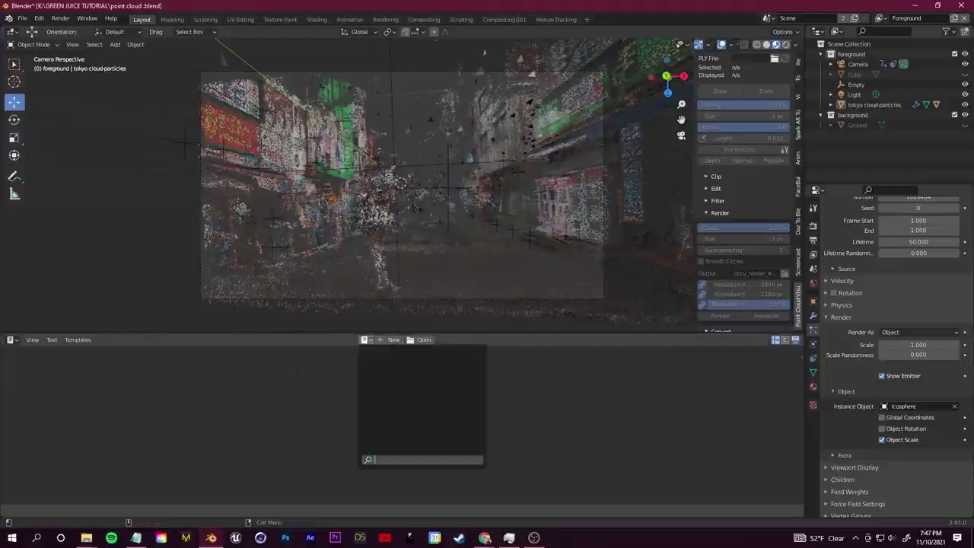
{"action": "left_click", "coordinate": [390, 341]}
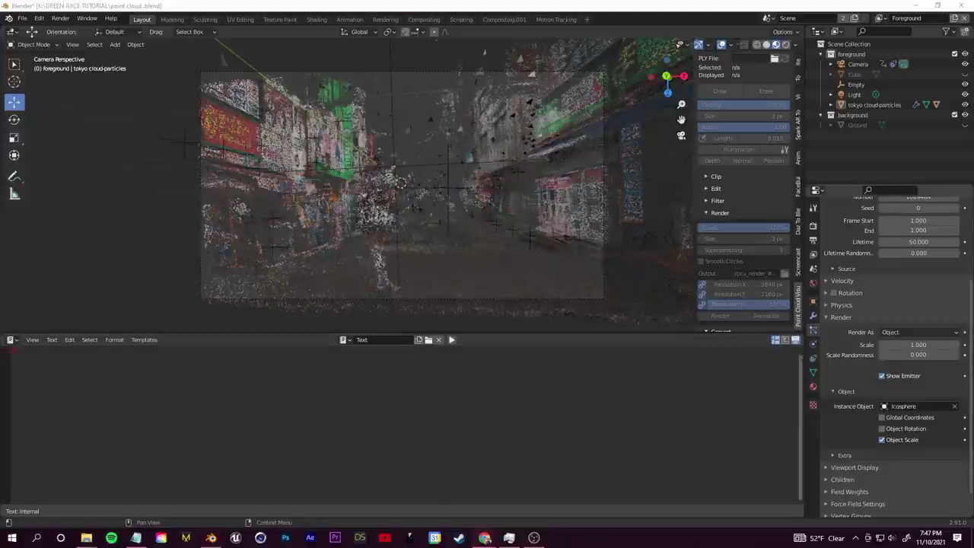
- Paste the Python script, run it, and move the console window aside
{"action": "key", "text": "ctrl+v"}
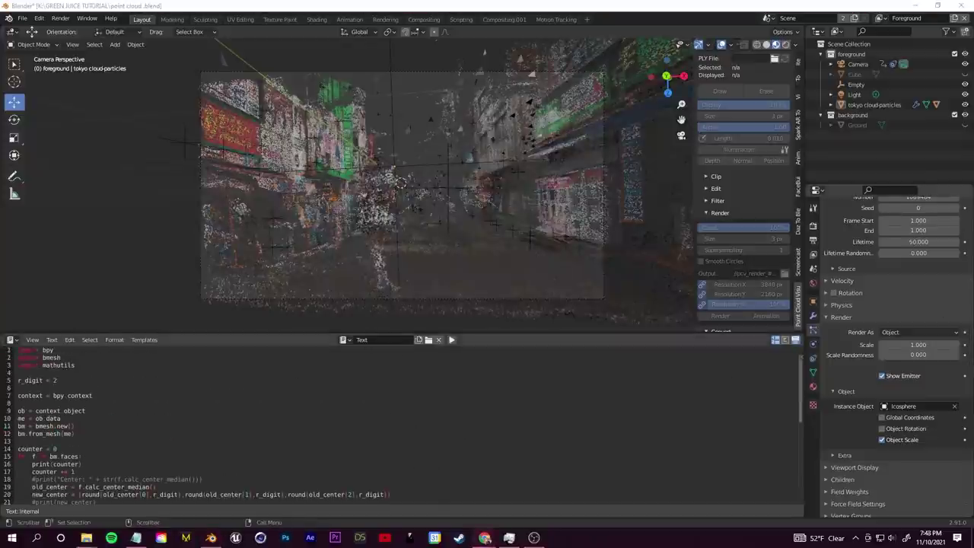
{"action": "left_click", "coordinate": [451, 340]}
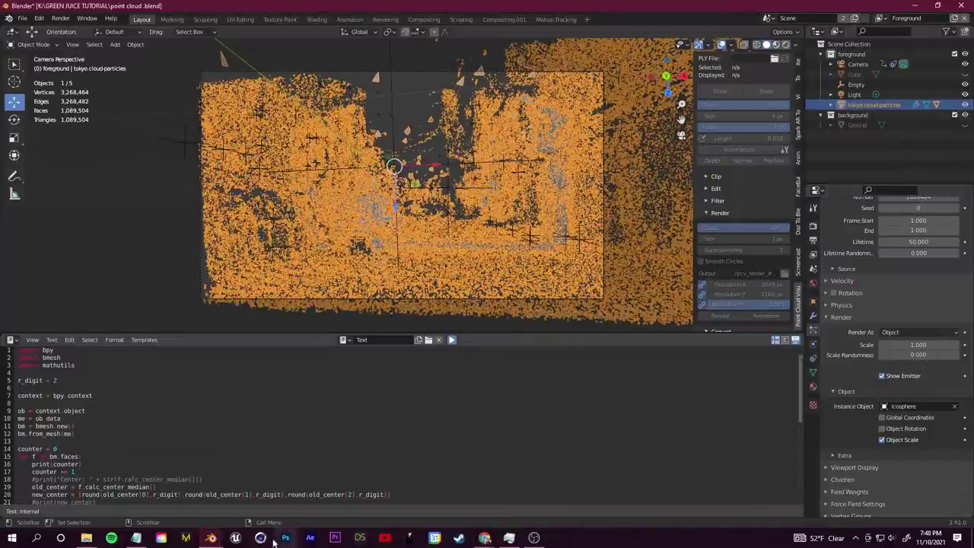
{"action": "left_click", "coordinate": [291, 509]}
{"action": "left_click_drag", "start_coordinate": [631, 273], "coordinate": [525, 288]}
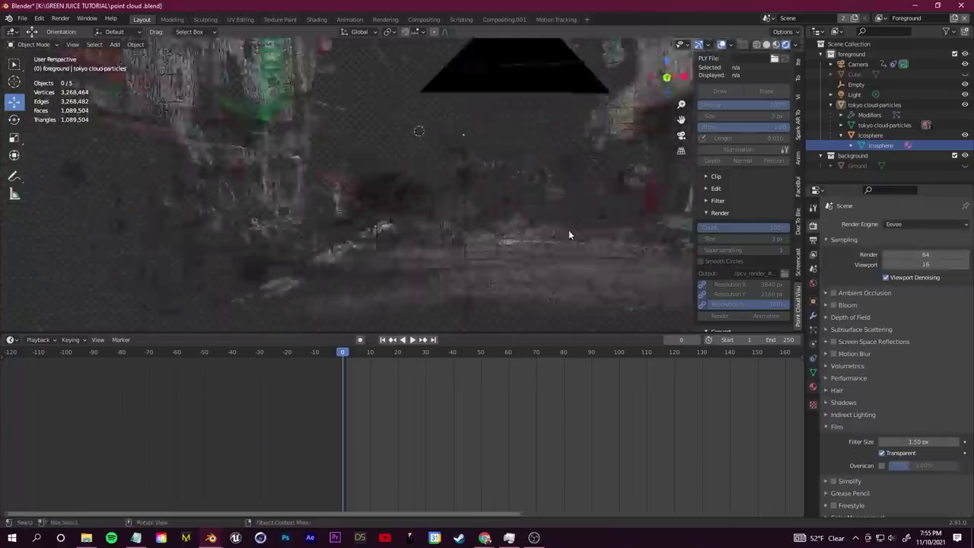
- Add a spot light to the point cloud scene and view through the camera
{"action": "key", "text": "shift+a"}
{"action": "mouse_move", "coordinate": [429, 325]}
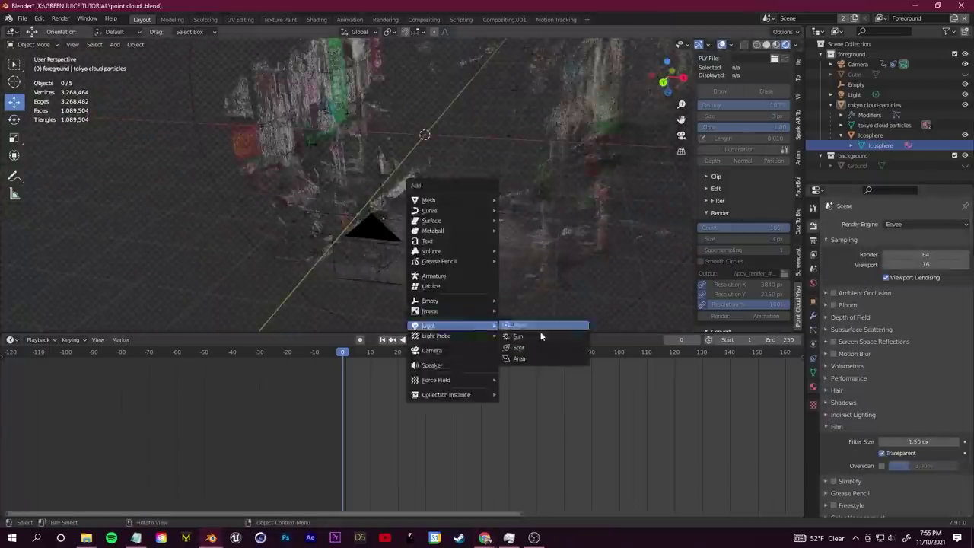
{"action": "left_click", "coordinate": [519, 347]}
{"action": "key", "text": "KP_0"}
{"action": "left_click", "coordinate": [813, 344]}
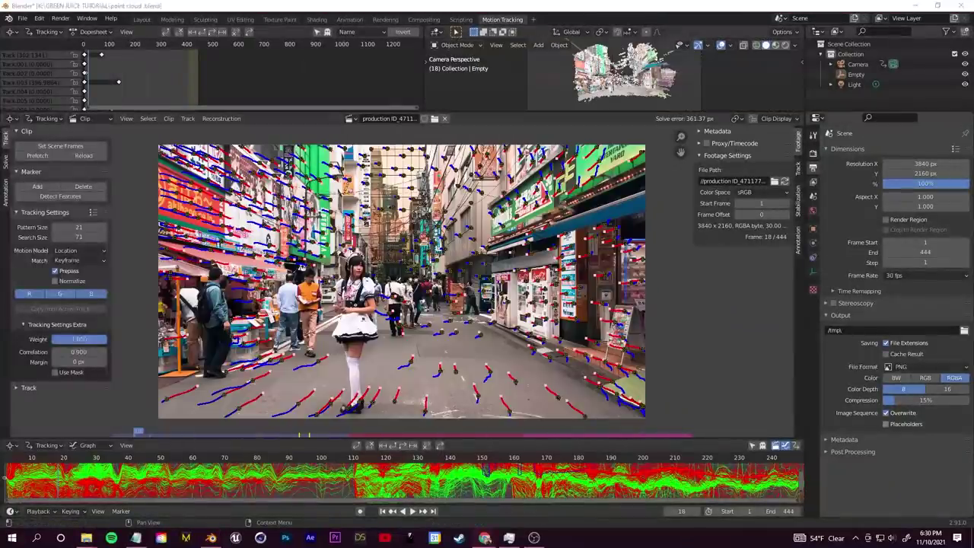
- Solve the camera motion from the street clip's feature tracks
{"action": "left_click", "coordinate": [38, 243]}
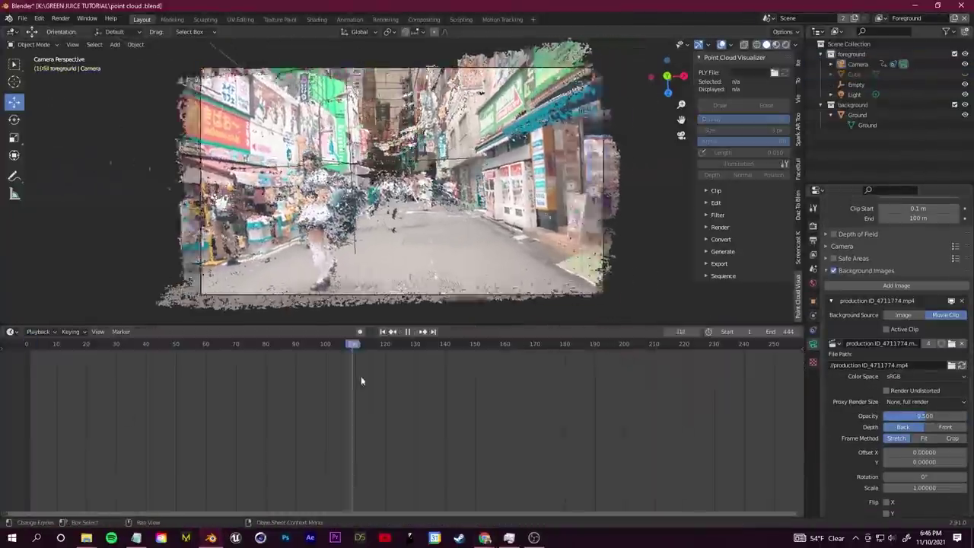
- Stop playback and turn the lower Dope Sheet area into a 3D Viewport
{"action": "key", "text": "space"}
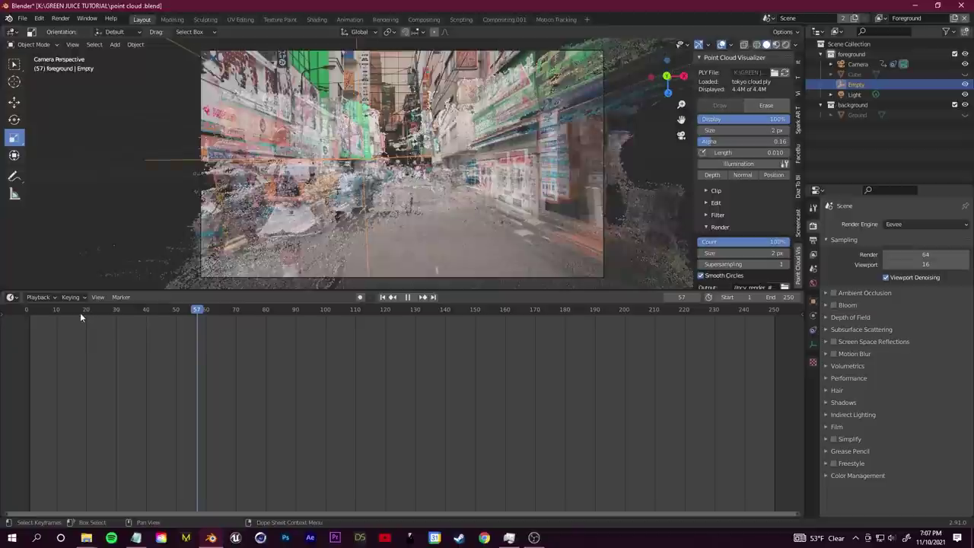
{"action": "left_click", "coordinate": [12, 297]}
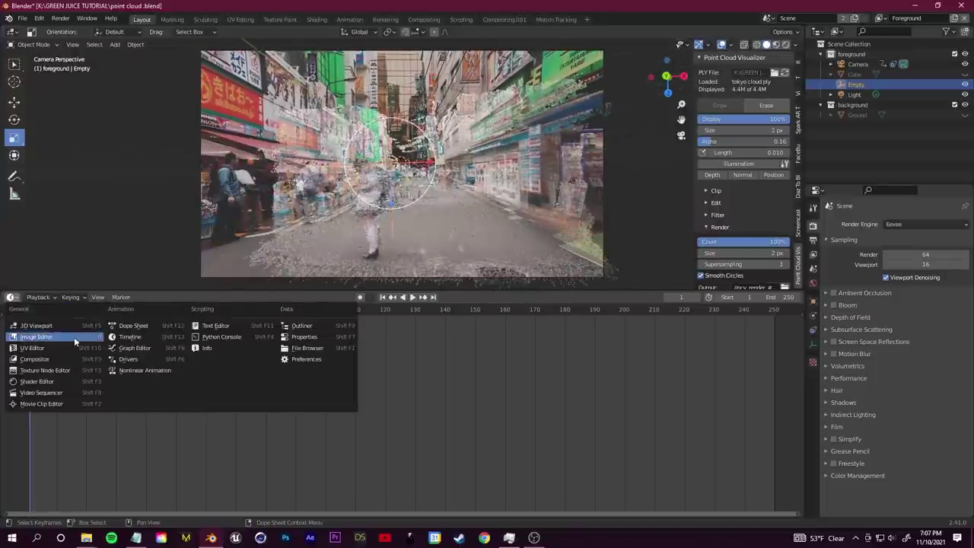
{"action": "left_click", "coordinate": [74, 335]}
{"action": "left_click_drag", "start_coordinate": [288, 362], "coordinate": [482, 373]}
- Scale the point cloud to about 1.51 and move it to line up with the footage
{"action": "key", "text": "s"}
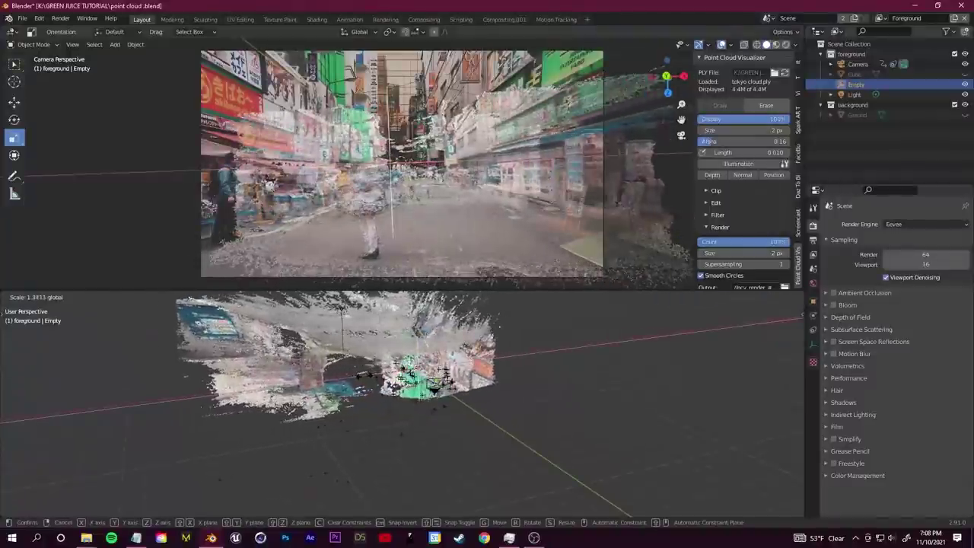
{"action": "left_click", "coordinate": [415, 305]}
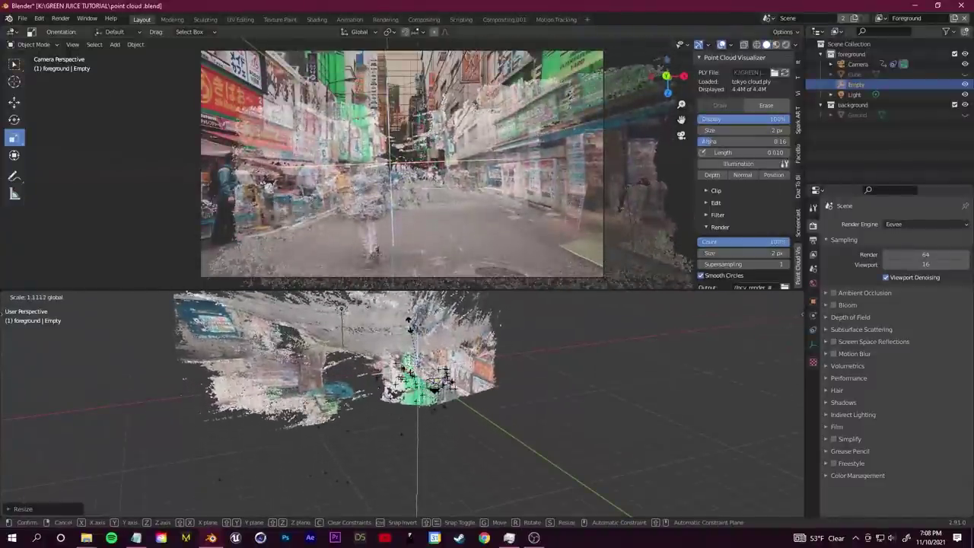
{"action": "key", "text": "g"}
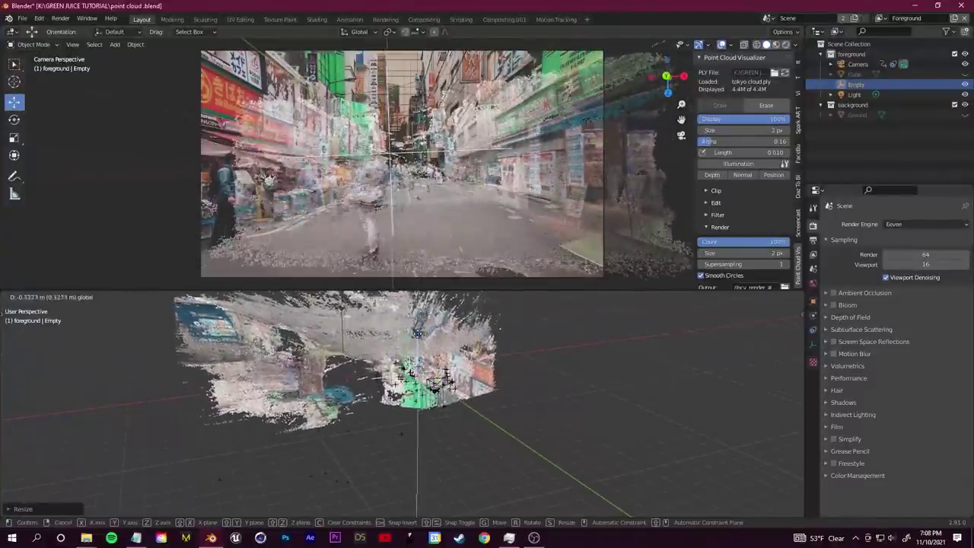
{"action": "left_click", "coordinate": [558, 390]}
{"action": "scroll", "coordinate": [558, 390], "scroll_direction": "down", "scroll_amount": 5}
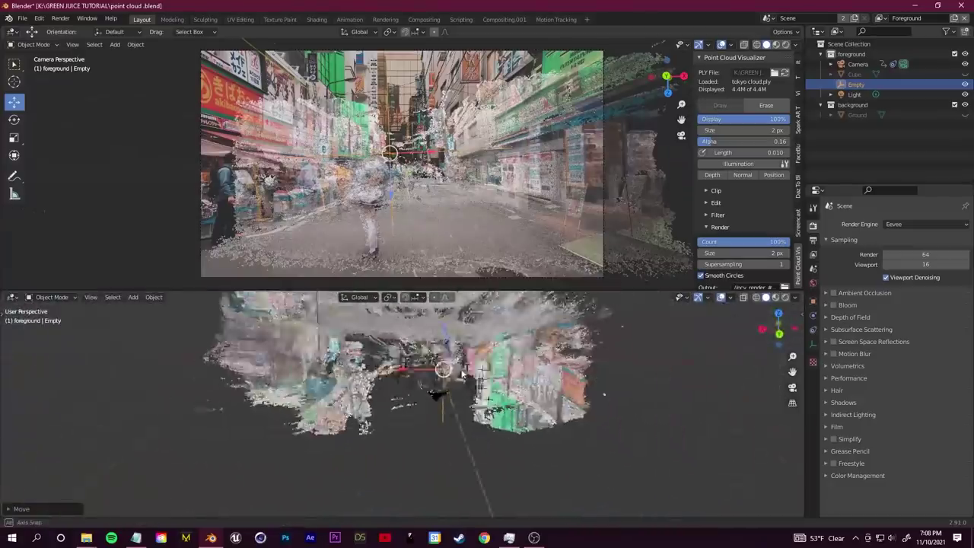
{"action": "key", "text": "g"}
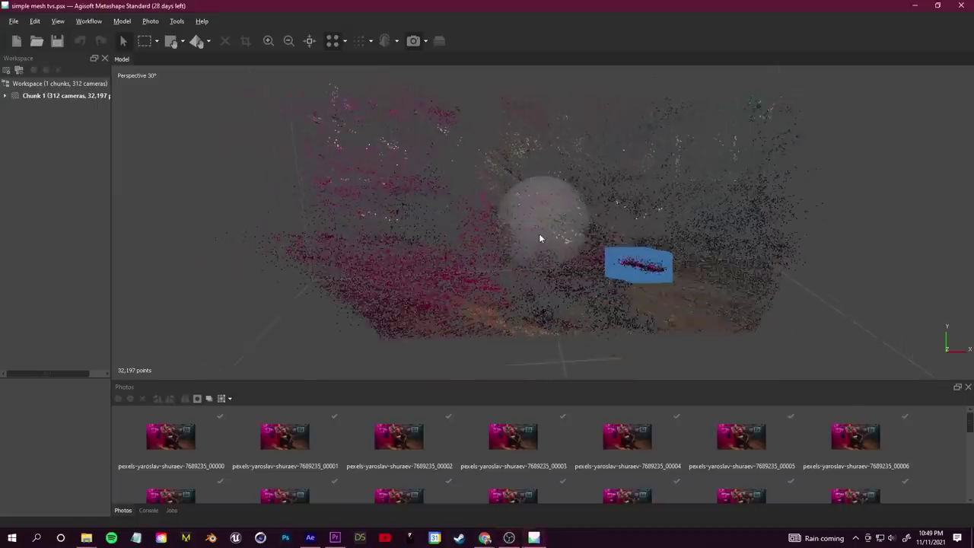
- Orbit the view around the 32,197-point sparse cloud
{"action": "left_click_drag", "start_coordinate": [540, 239], "coordinate": [573, 233]}
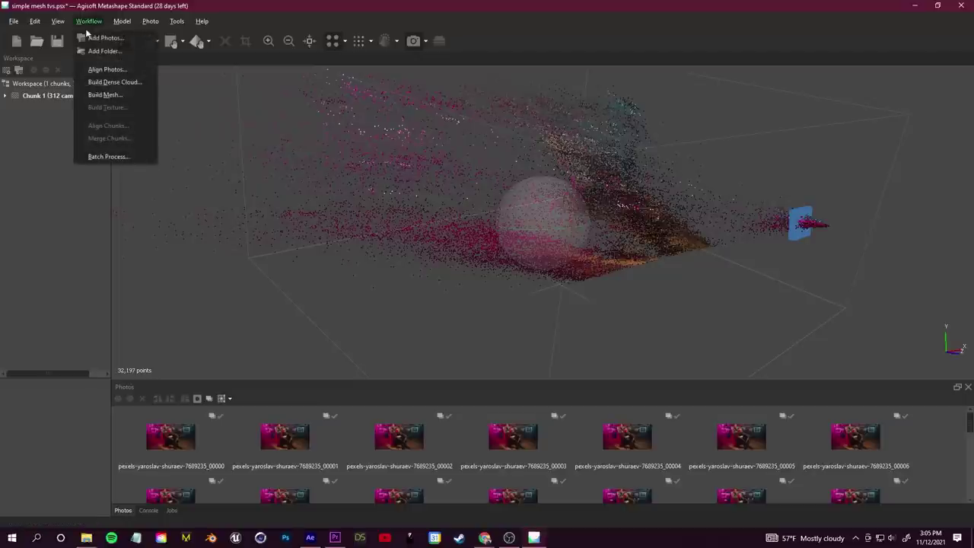
- Build a mesh from the Dense cloud source and orbit the 863,578-face result
{"action": "left_click", "coordinate": [103, 94]}
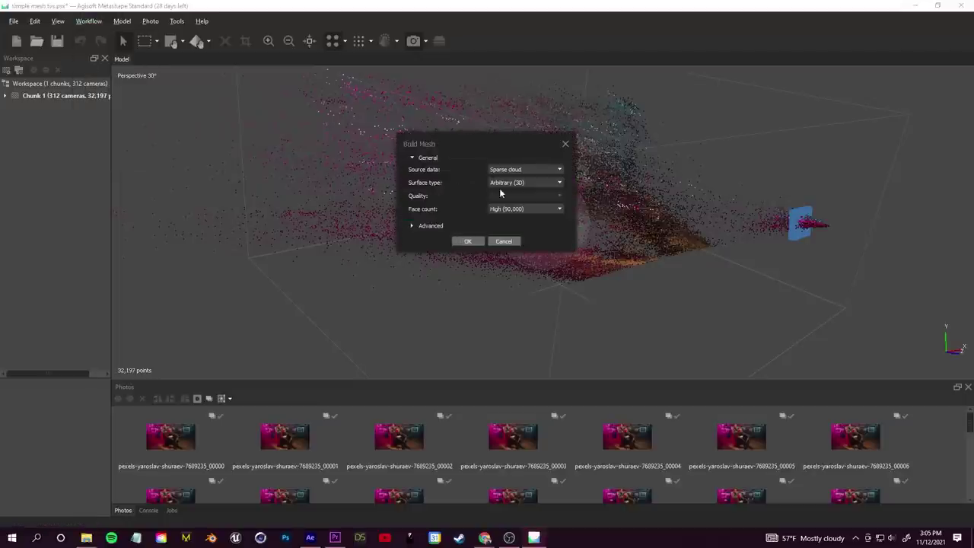
{"action": "left_click", "coordinate": [526, 169]}
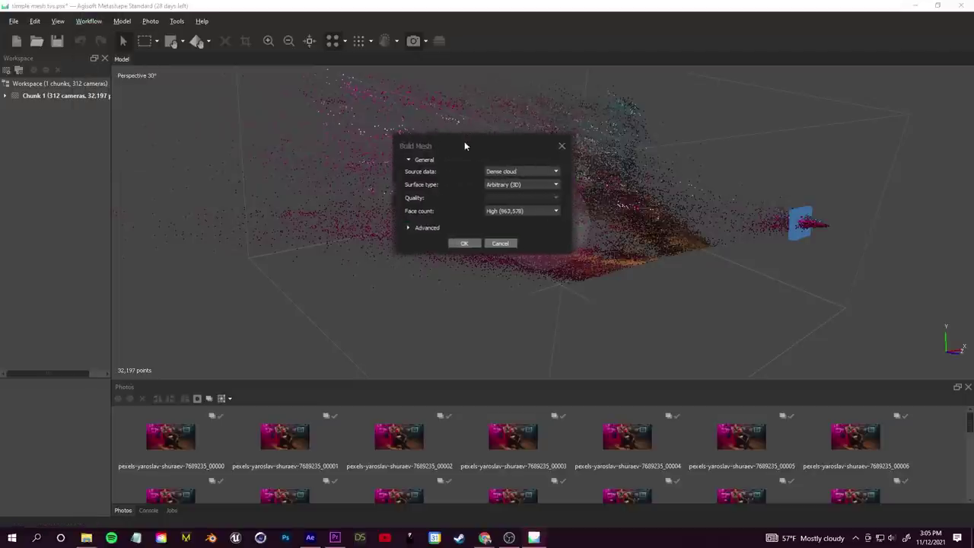
{"action": "left_click_drag", "start_coordinate": [466, 146], "coordinate": [201, 108]}
{"action": "left_click", "coordinate": [205, 208]}
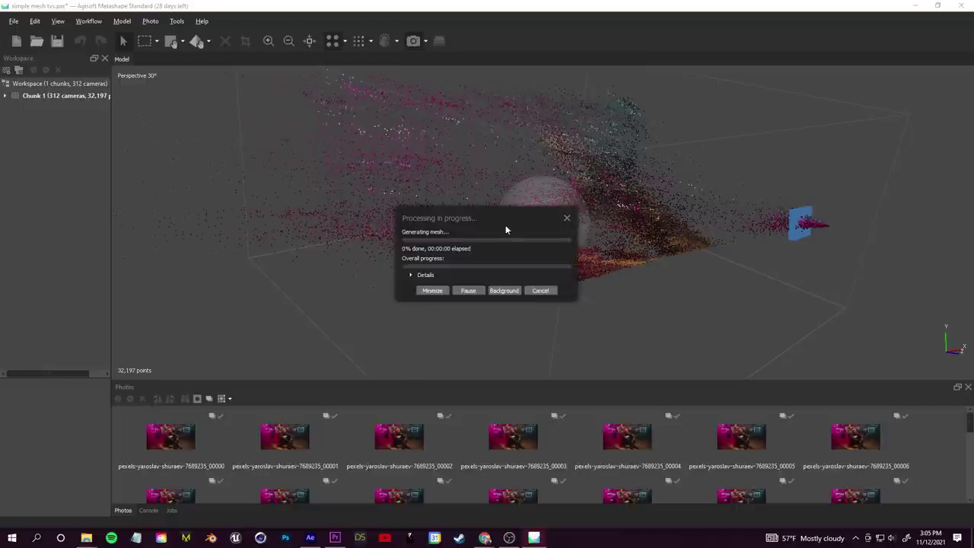
{"action": "left_click_drag", "start_coordinate": [506, 225], "coordinate": [247, 176]}
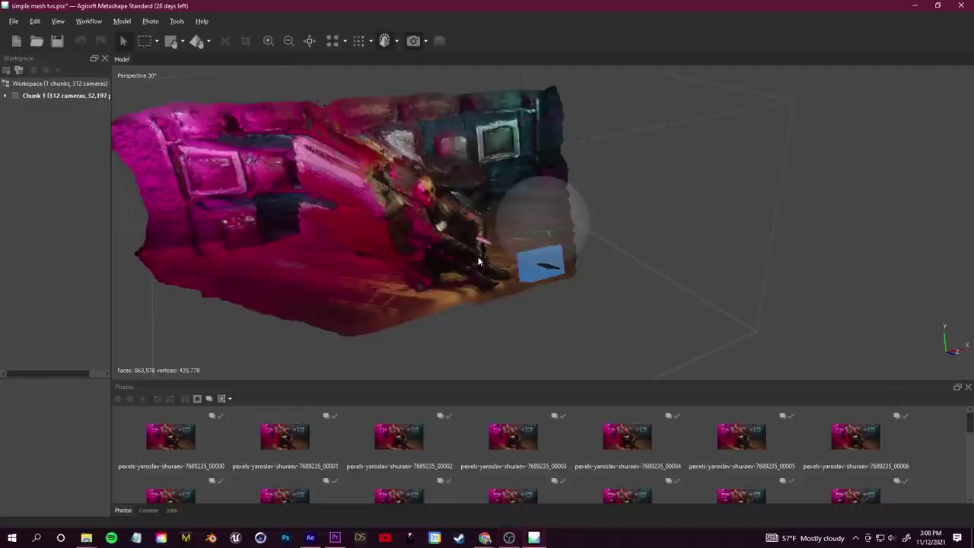
{"action": "left_click_drag", "start_coordinate": [530, 238], "coordinate": [296, 198]}
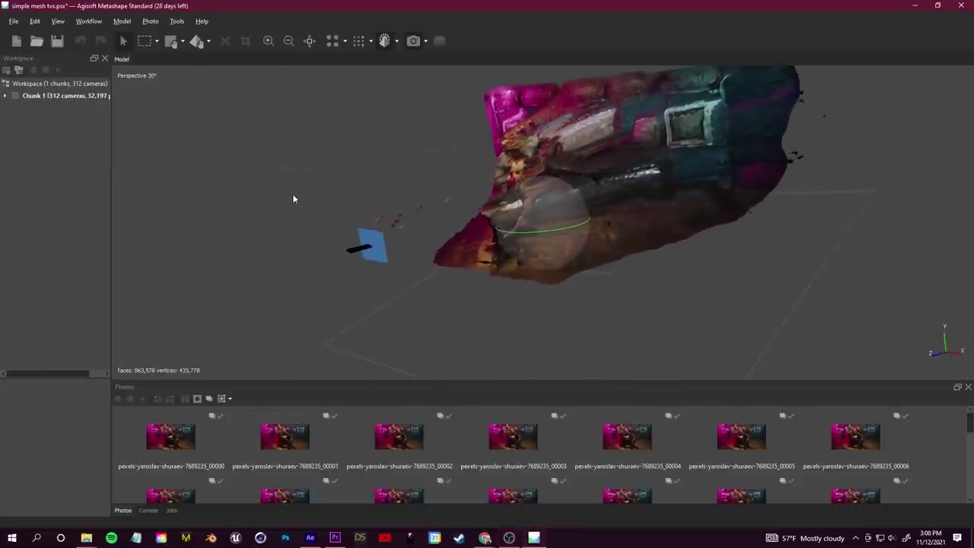
{"action": "left_click_drag", "start_coordinate": [463, 206], "coordinate": [84, 29]}
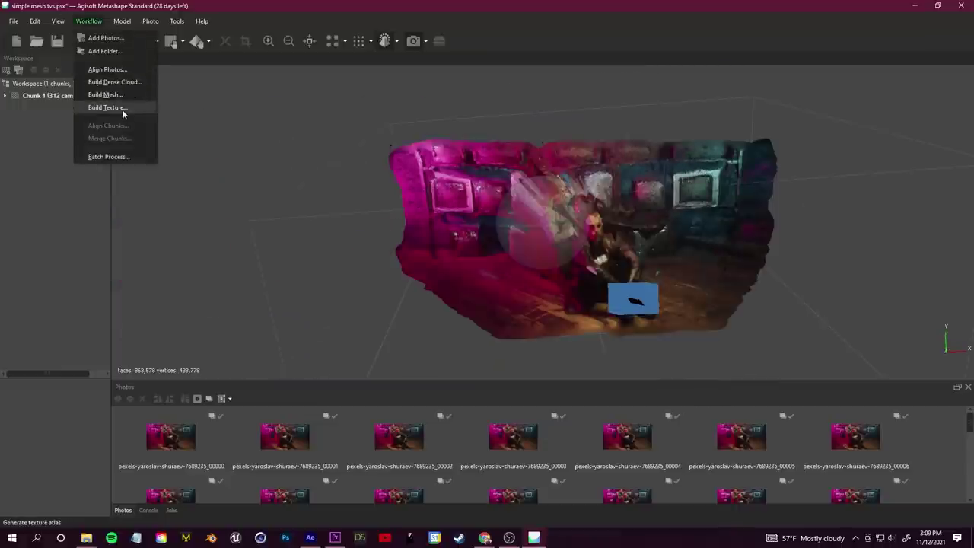
- Build the texture for the room mesh and inspect the textured model
{"action": "left_click", "coordinate": [122, 108]}
{"action": "left_click", "coordinate": [466, 293]}
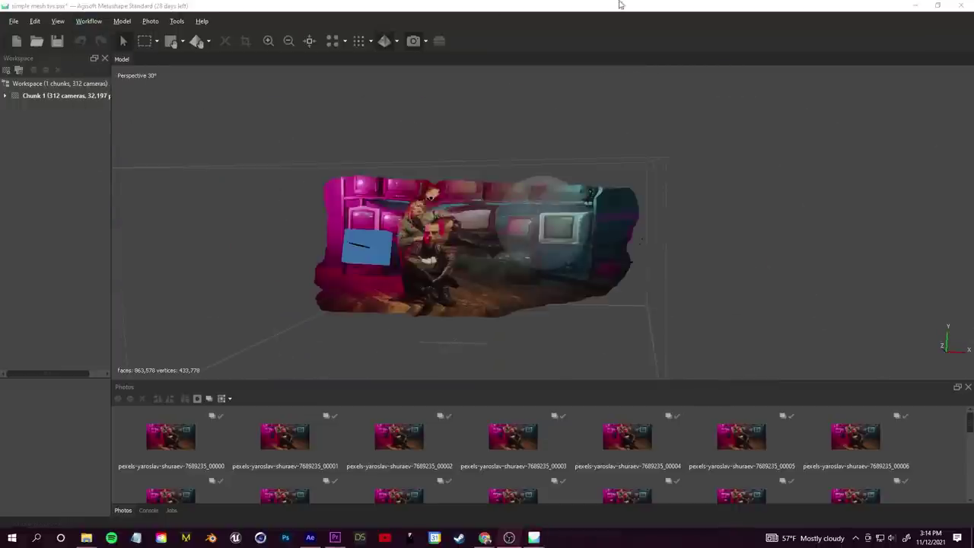
{"action": "left_click_drag", "start_coordinate": [593, 251], "coordinate": [563, 213]}
- Export the scan's texture and the textured 3D model
{"action": "left_click", "coordinate": [14, 21]}
{"action": "mouse_move", "coordinate": [61, 105]}
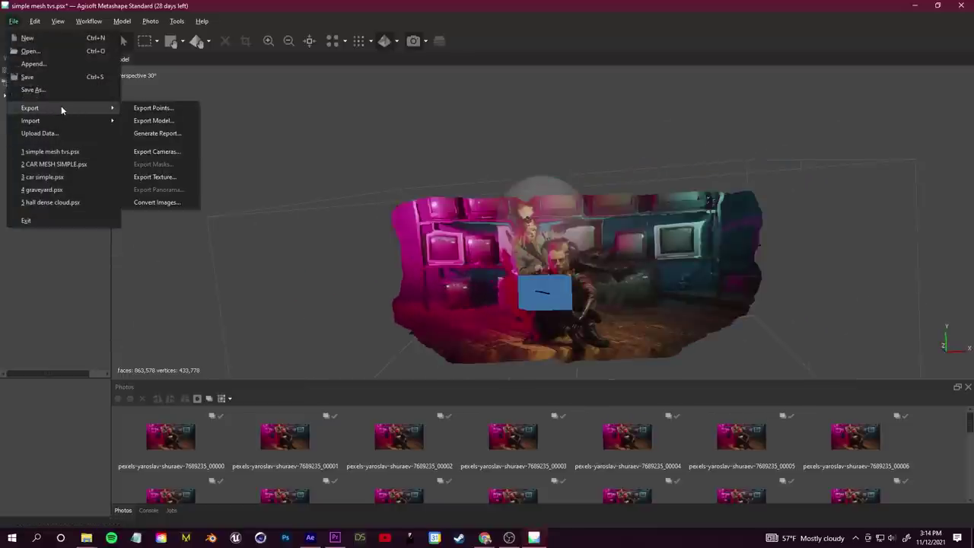
{"action": "left_click", "coordinate": [163, 176]}
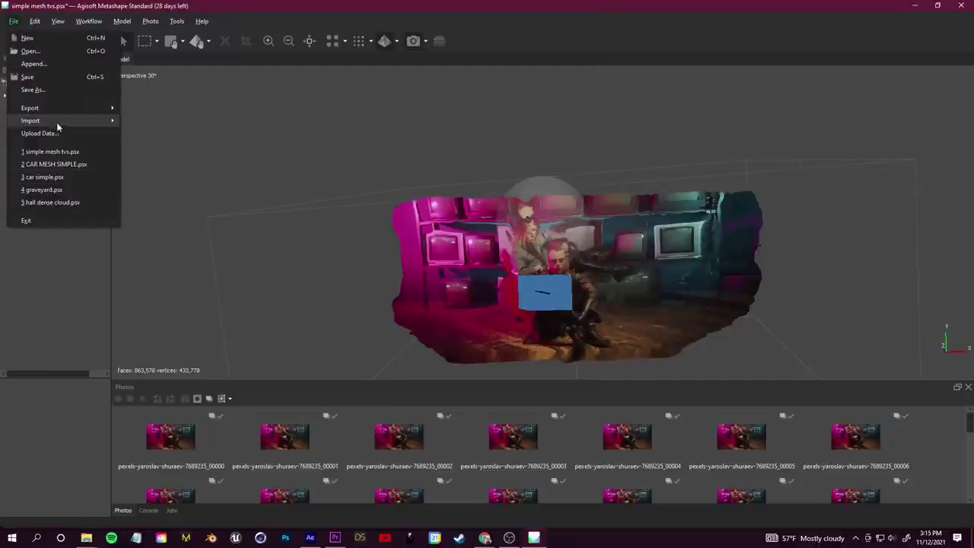
{"action": "mouse_move", "coordinate": [65, 105]}
{"action": "left_click", "coordinate": [177, 115]}
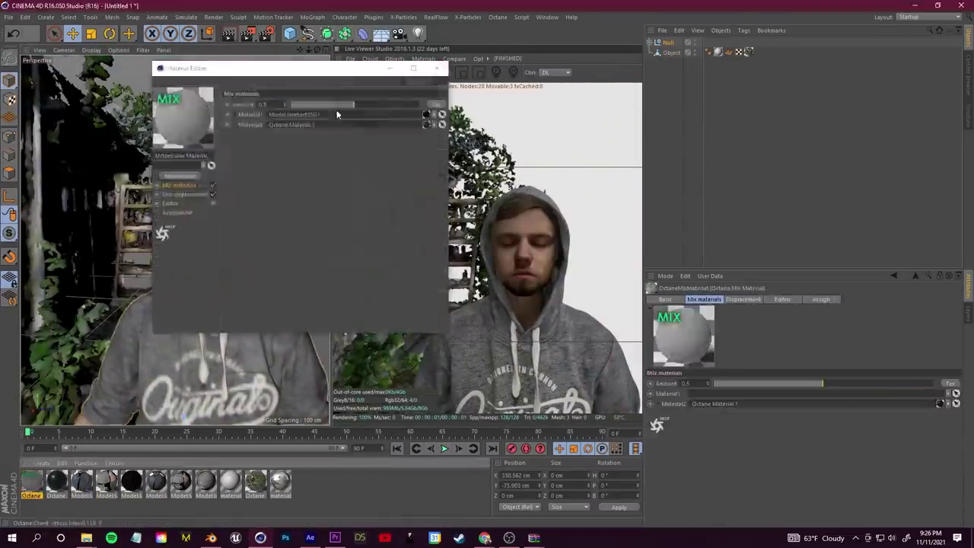
- Select the scanned model's material for editing
{"action": "left_click", "coordinate": [135, 481]}
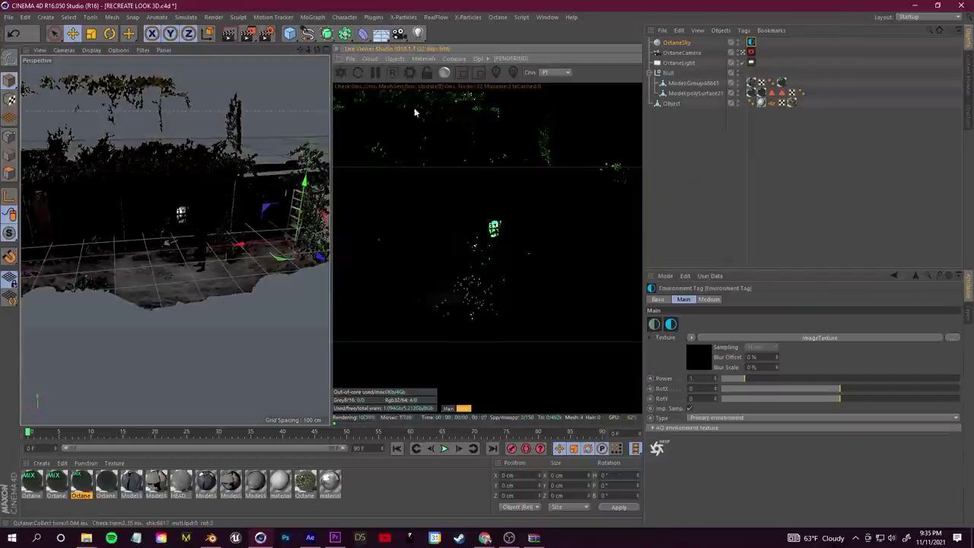
- Add an Octane light aimed at the shed, with power about 5.88 and bloom power 2.14682
{"action": "left_click_drag", "start_coordinate": [289, 114], "coordinate": [242, 137]}
{"action": "left_click", "coordinate": [395, 59]}
{"action": "left_click", "coordinate": [415, 102]}
{"action": "left_click_drag", "start_coordinate": [190, 190], "coordinate": [211, 312]}
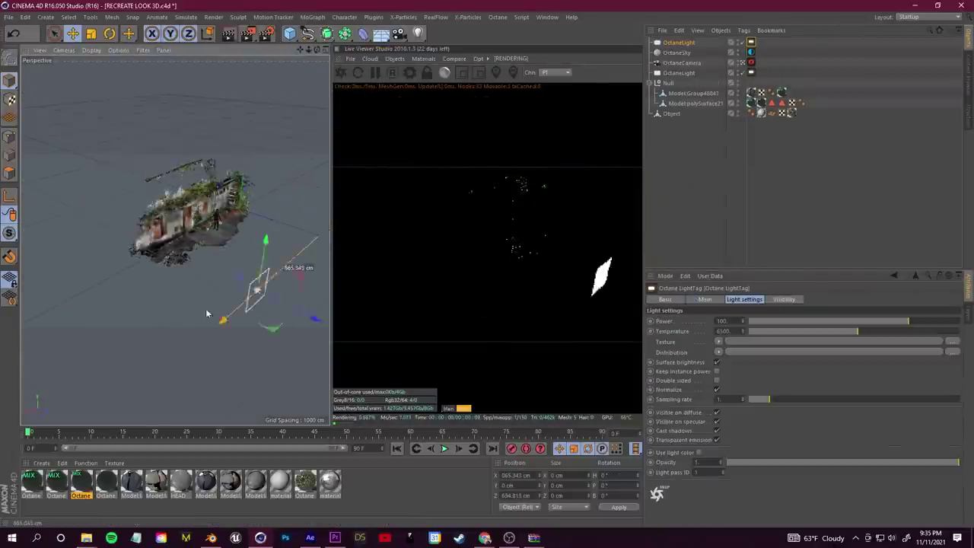
{"action": "key", "text": "r"}
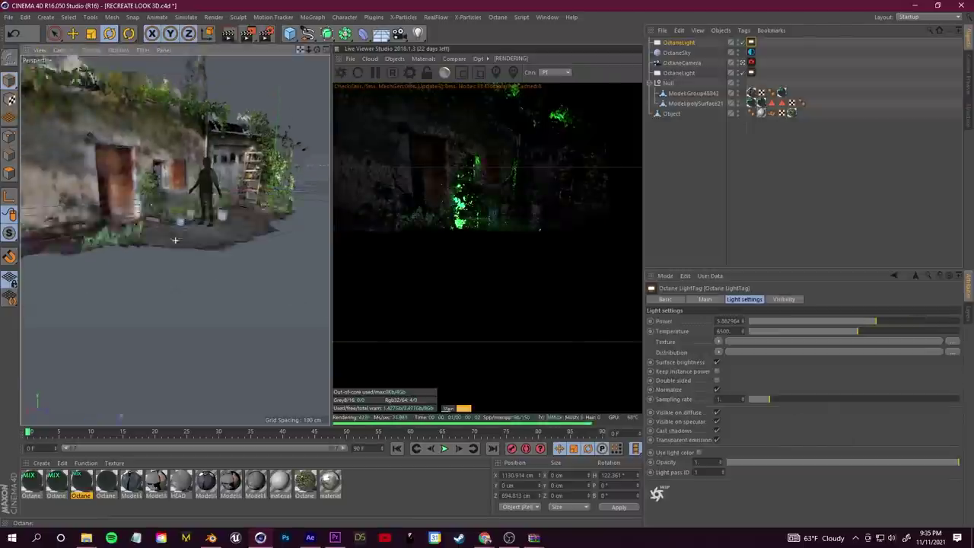
{"action": "left_click_drag", "start_coordinate": [870, 322], "coordinate": [888, 324]}
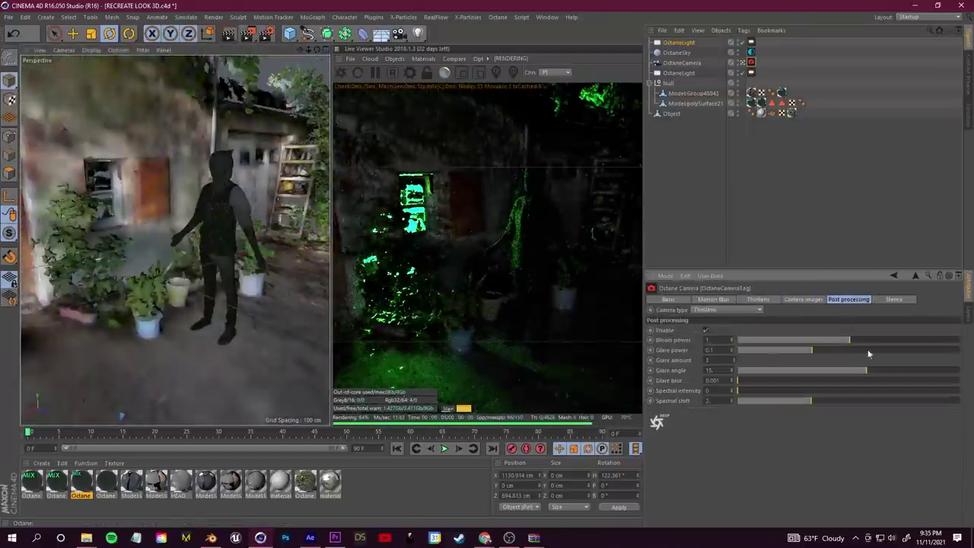
{"action": "left_click_drag", "start_coordinate": [841, 340], "coordinate": [862, 340]}
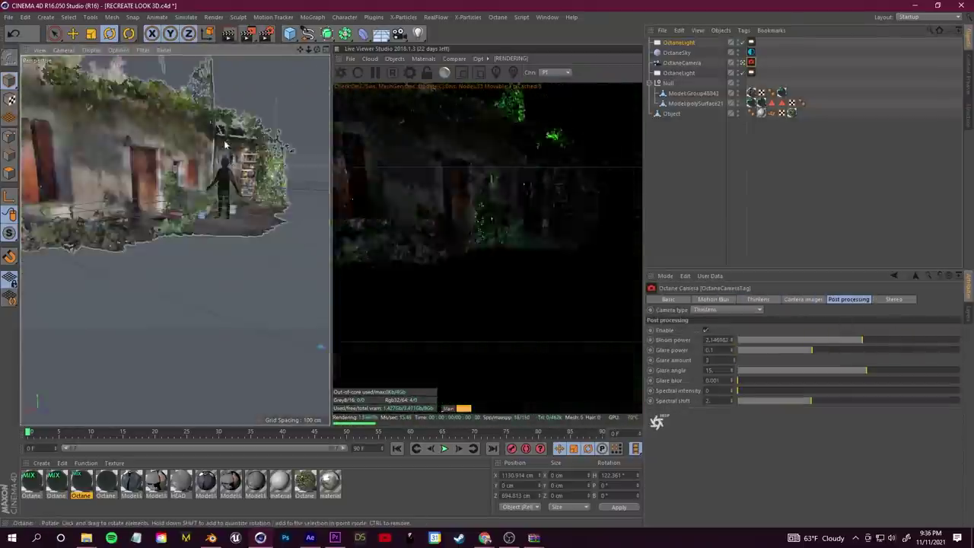
- Add an Octane Daylight, turn the sun direction and set the sun colour to near-white
{"action": "left_click", "coordinate": [508, 111]}
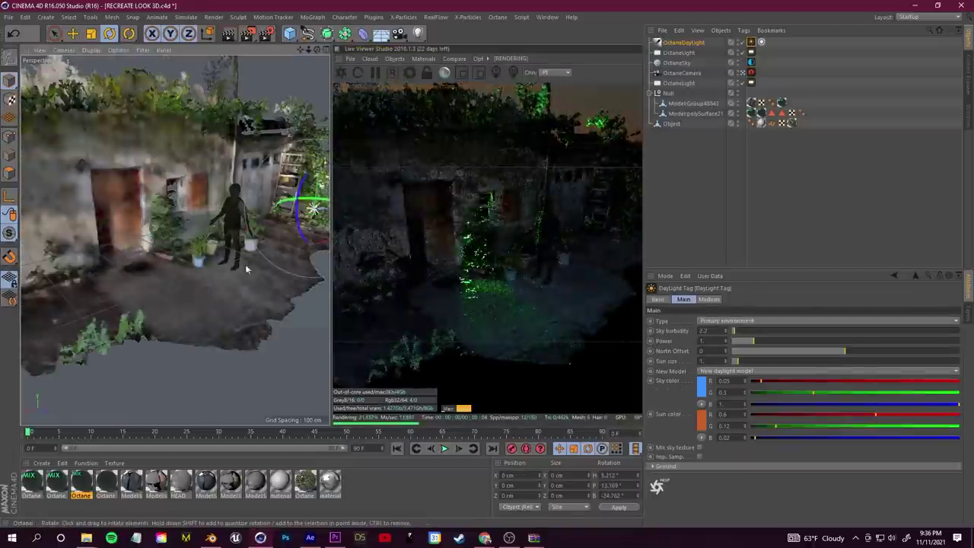
{"action": "left_click_drag", "start_coordinate": [246, 269], "coordinate": [289, 204]}
{"action": "left_click", "coordinate": [701, 419]}
{"action": "left_click", "coordinate": [670, 426]}
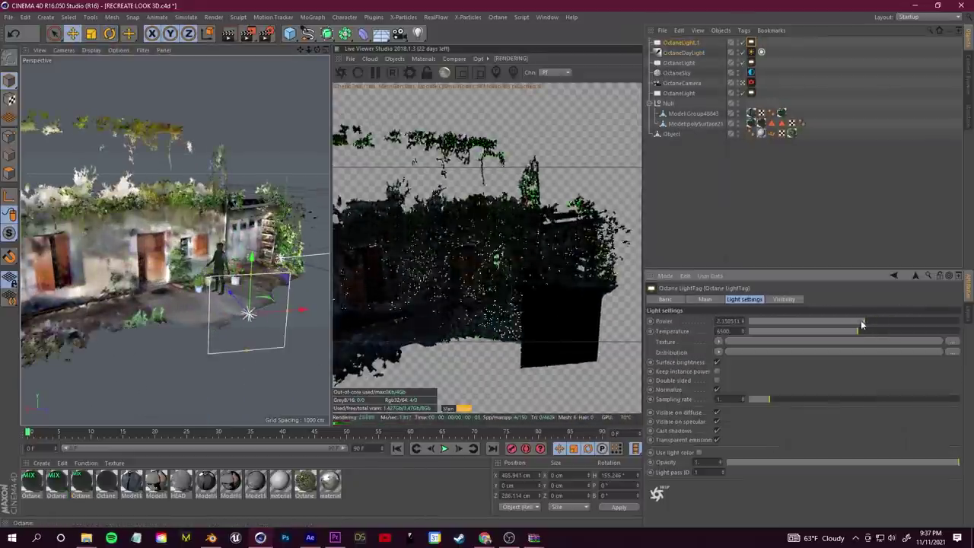
{"action": "left_click_drag", "start_coordinate": [318, 50], "coordinate": [318, 53]}
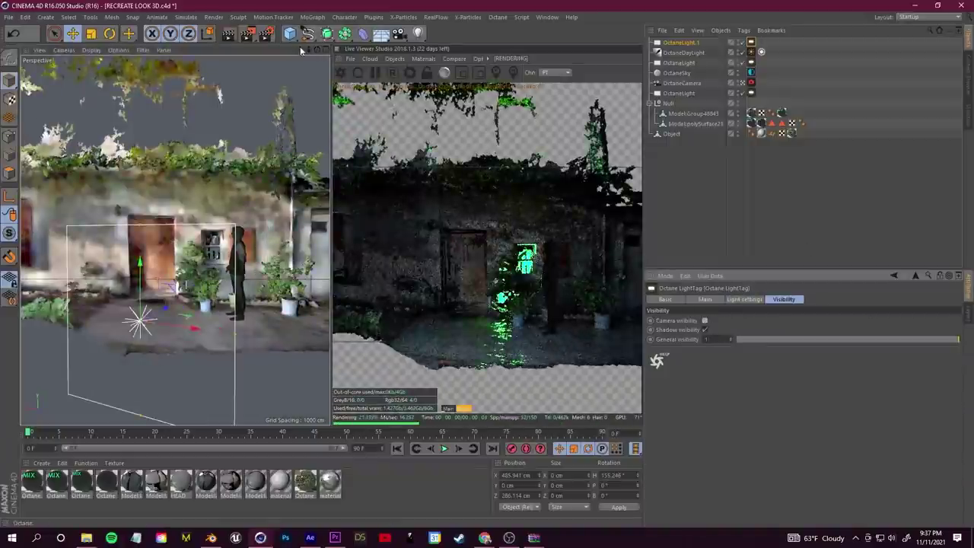
- Open the hooded figure's Octane material in the Node Editor and arrange its windows
{"action": "key", "text": "r"}
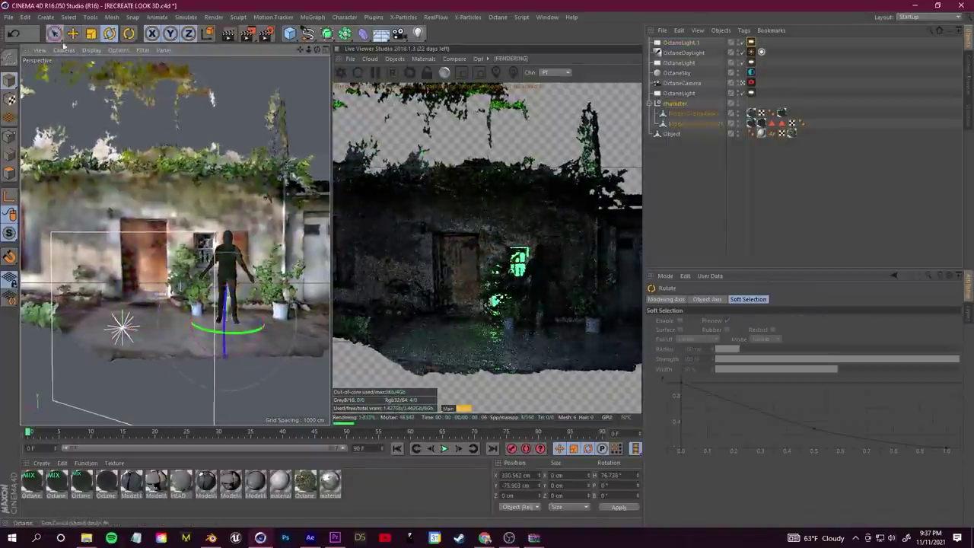
{"action": "key", "text": "e"}
{"action": "double_click", "coordinate": [106, 481]}
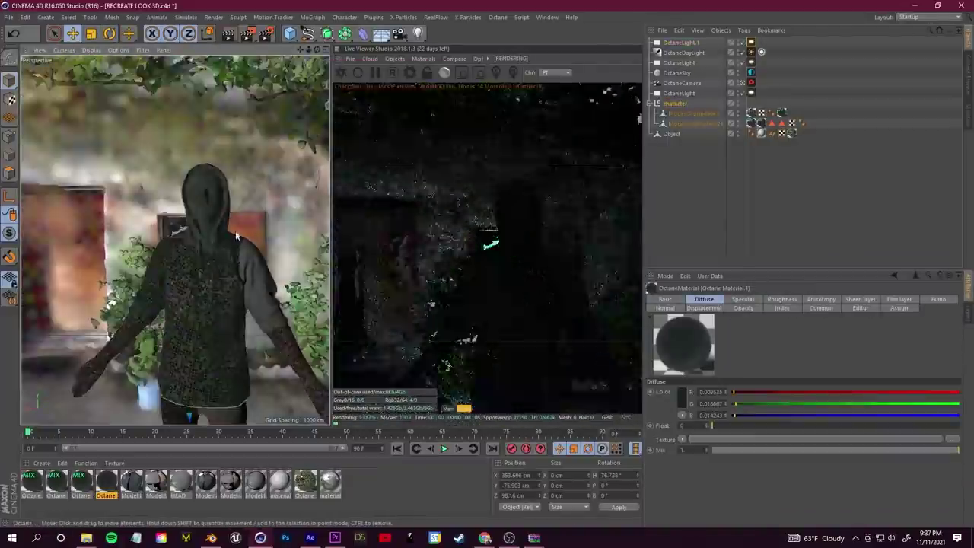
{"action": "scroll", "coordinate": [228, 306], "scroll_direction": "up", "scroll_amount": 5}
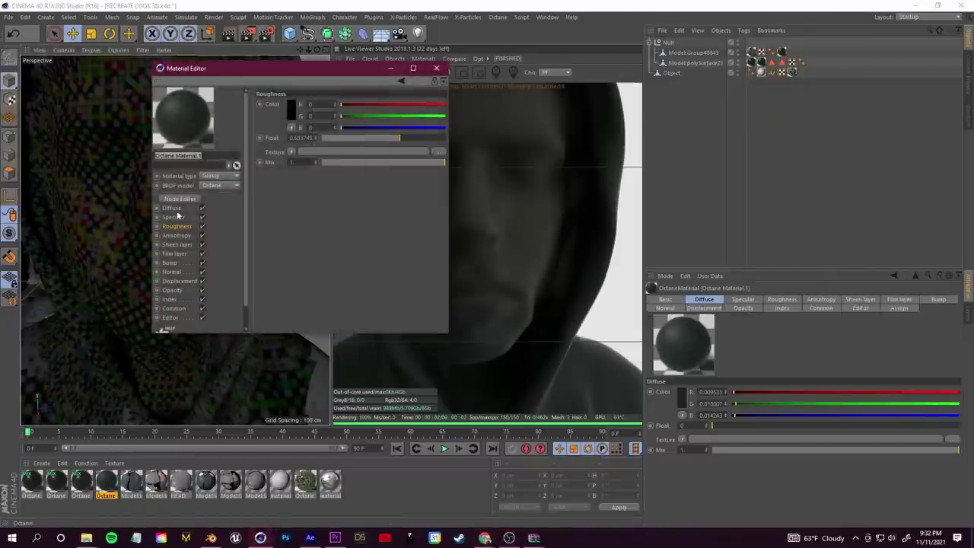
{"action": "left_click", "coordinate": [180, 200]}
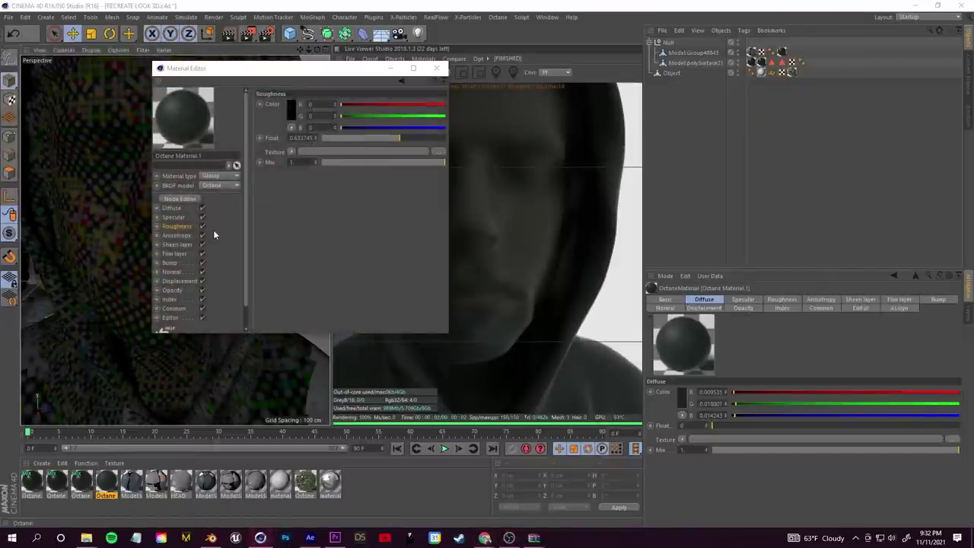
{"action": "left_click_drag", "start_coordinate": [405, 210], "coordinate": [202, 92]}
{"action": "left_click", "coordinate": [450, 224]}
{"action": "left_click_drag", "start_coordinate": [368, 69], "coordinate": [240, 49]}
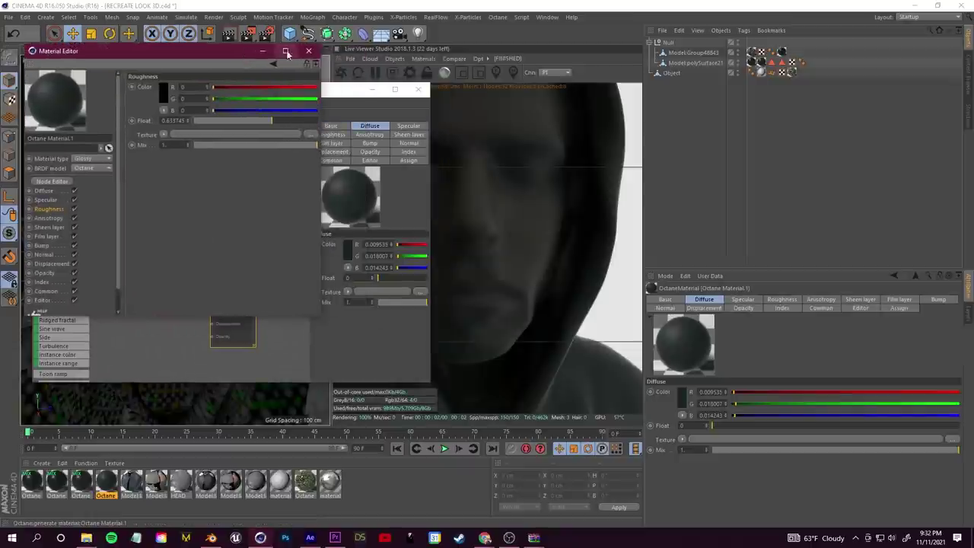
{"action": "left_click", "coordinate": [266, 48]}
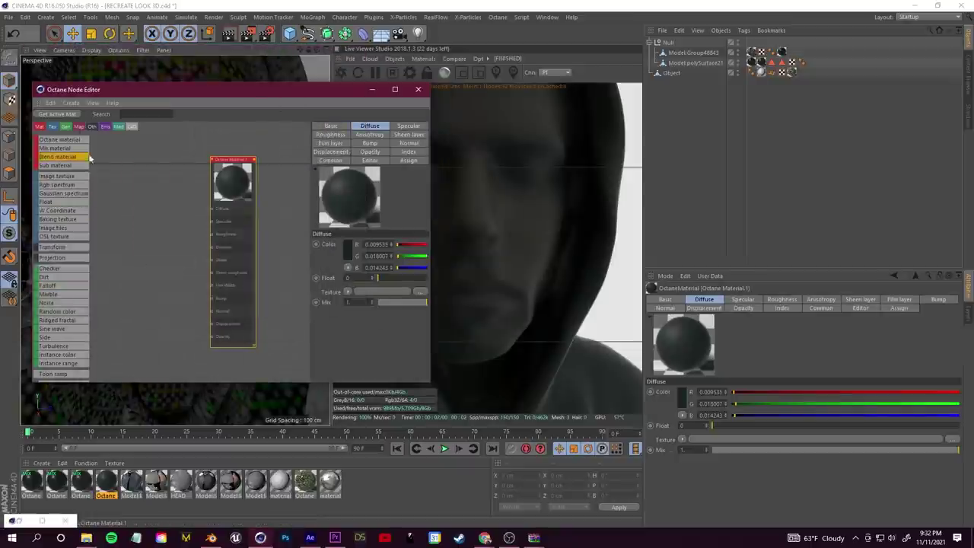
- Add a Noise texture node and wire it into the material's Bump input
{"action": "scroll", "coordinate": [54, 294], "scroll_direction": "down", "scroll_amount": 5}
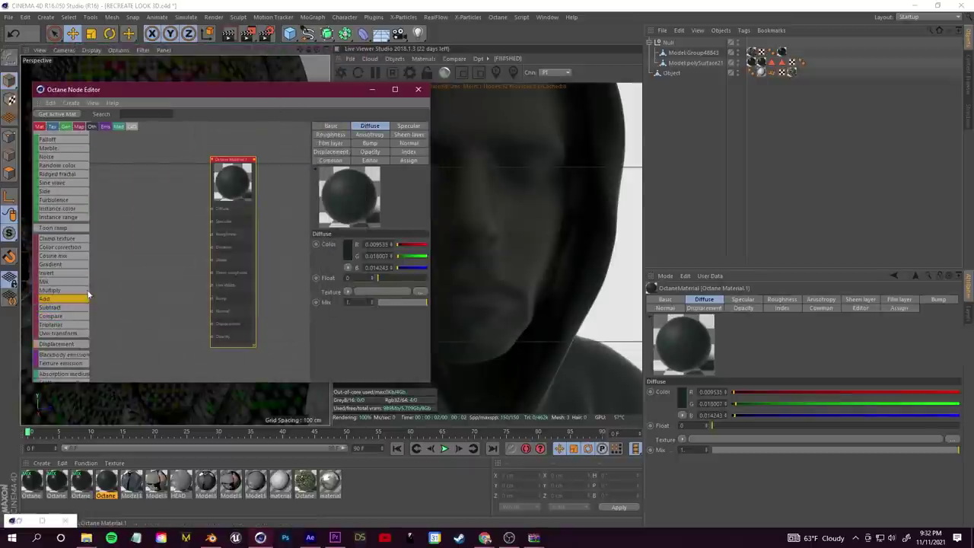
{"action": "scroll", "coordinate": [62, 290], "scroll_direction": "down", "scroll_amount": 3}
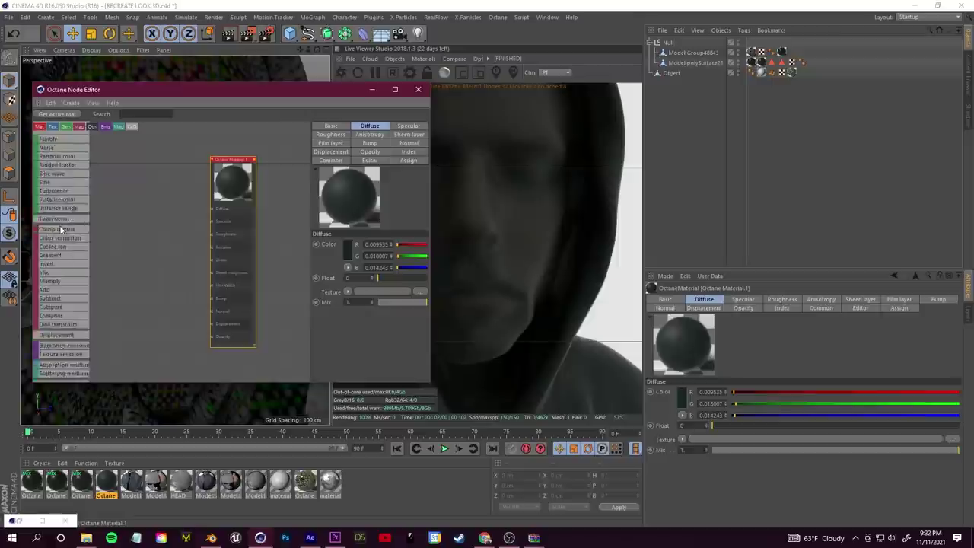
{"action": "scroll", "coordinate": [67, 326], "scroll_direction": "down", "scroll_amount": 4}
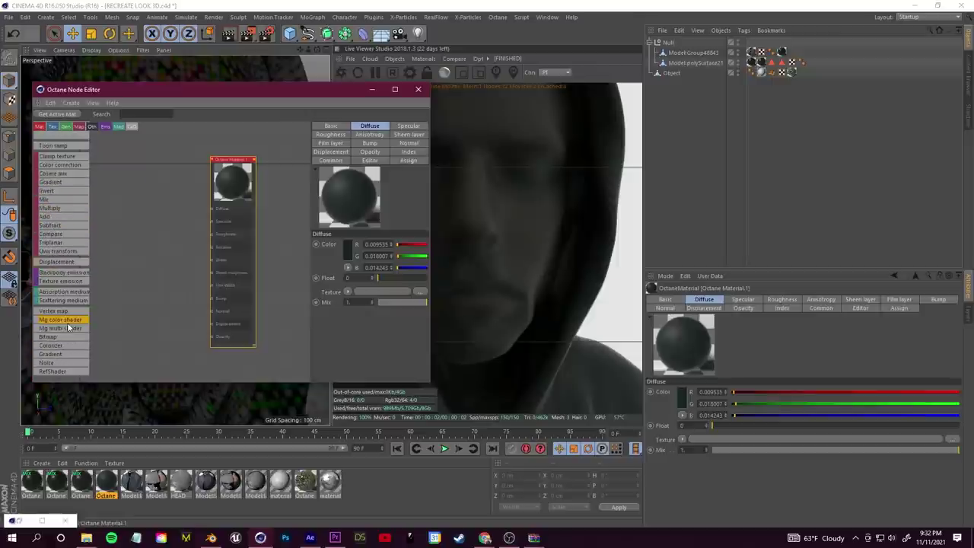
{"action": "left_click_drag", "start_coordinate": [168, 248], "coordinate": [170, 251]}
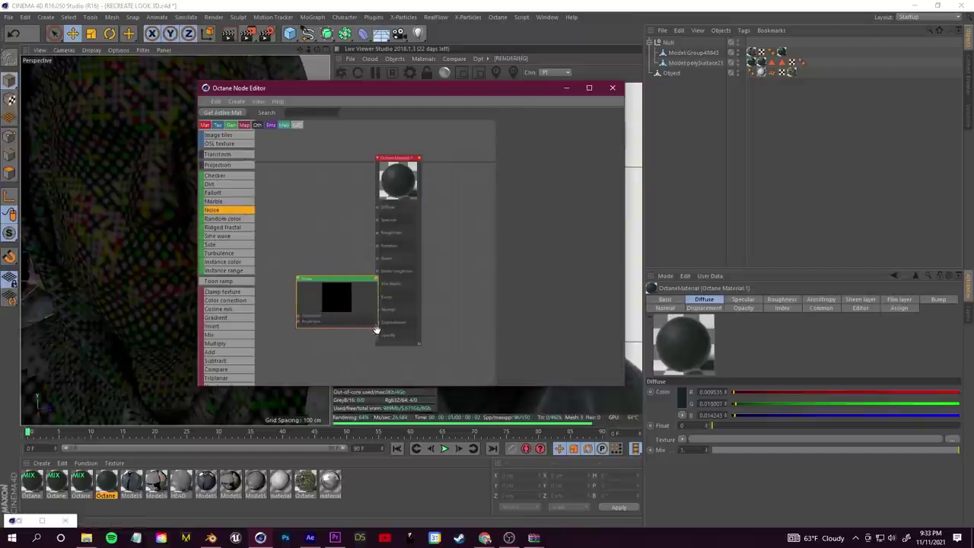
{"action": "left_click_drag", "start_coordinate": [375, 330], "coordinate": [333, 286]}
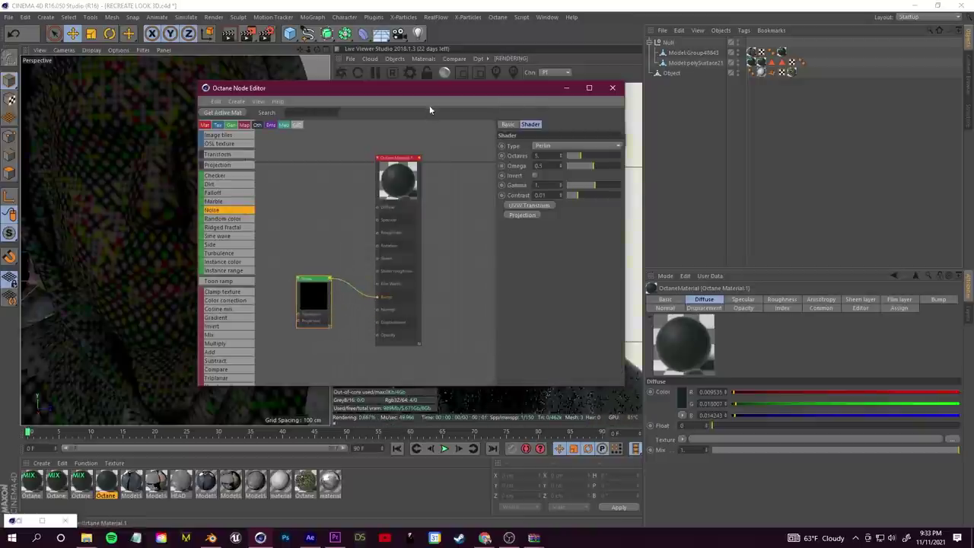
{"action": "left_click_drag", "start_coordinate": [428, 90], "coordinate": [156, 54]}
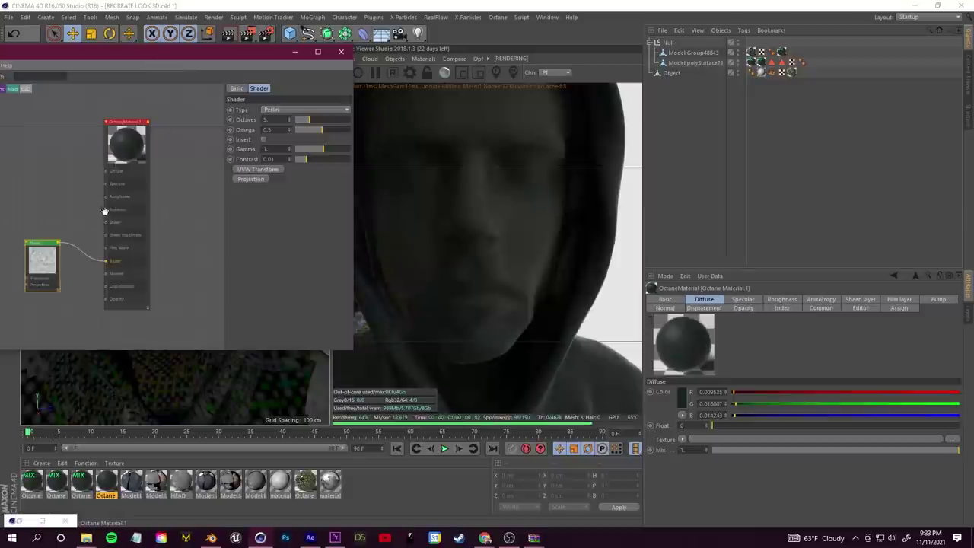
- Raise the noise Octaves, lower Omega to about 0.27, and set Transform scale to 0.010183
{"action": "left_click", "coordinate": [312, 120]}
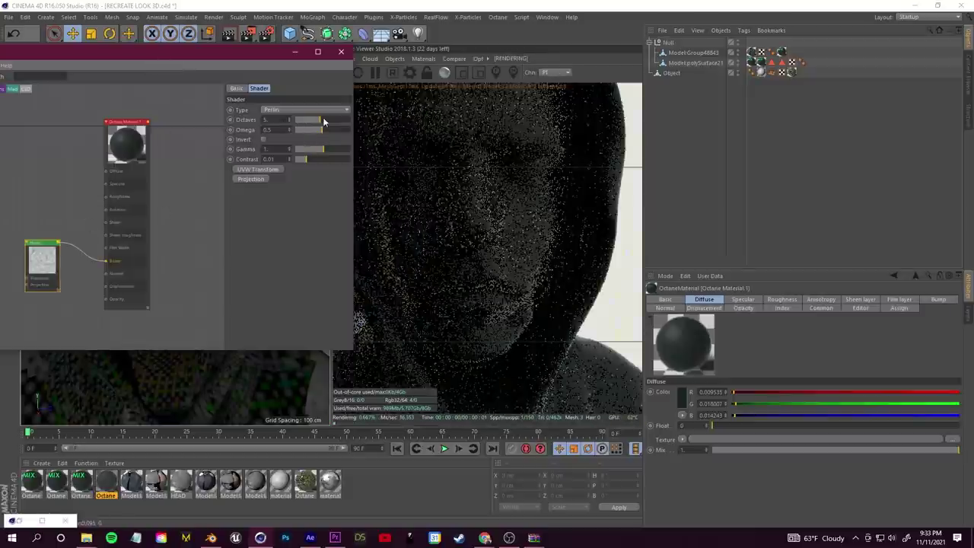
{"action": "left_click_drag", "start_coordinate": [316, 131], "coordinate": [307, 131]}
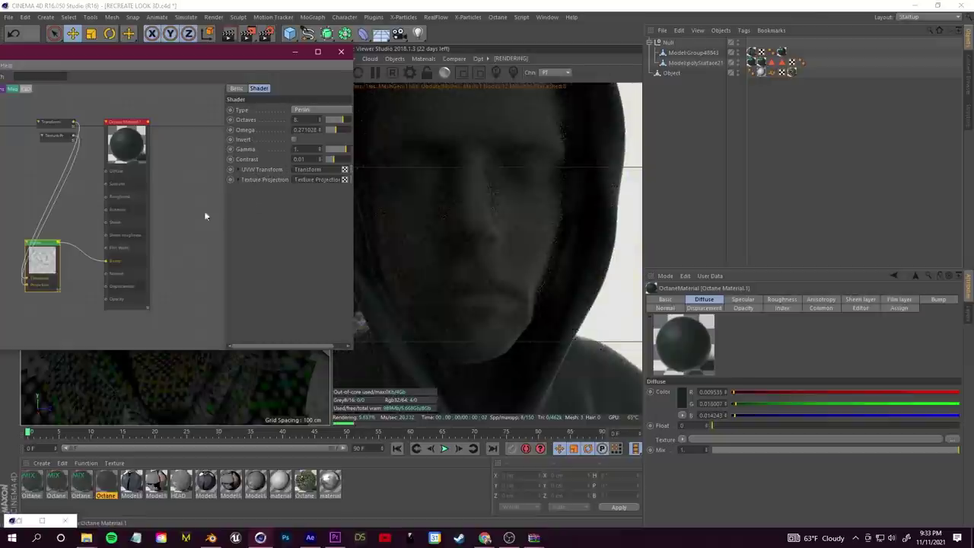
{"action": "left_click", "coordinate": [76, 123]}
{"action": "left_click_drag", "start_coordinate": [307, 196], "coordinate": [300, 202]}
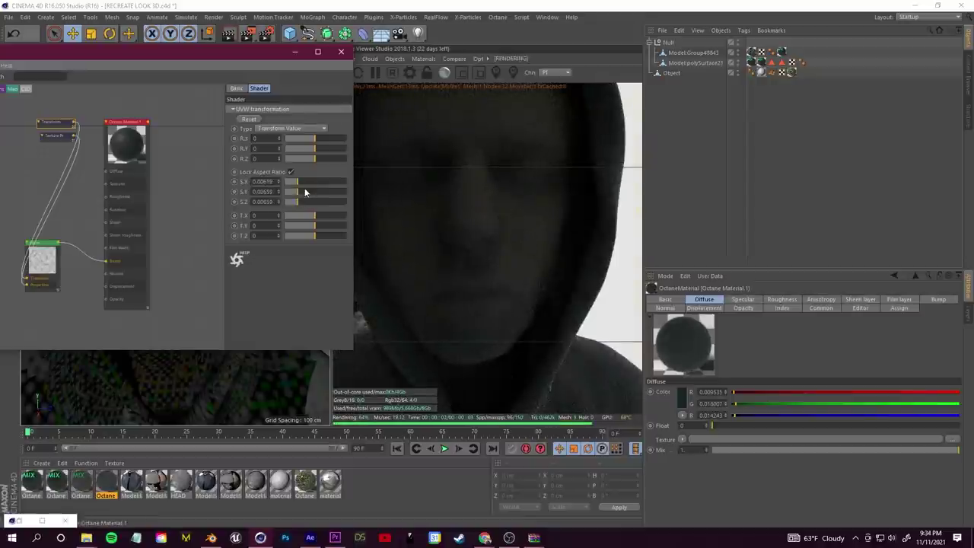
{"action": "left_click_drag", "start_coordinate": [301, 190], "coordinate": [309, 197]}
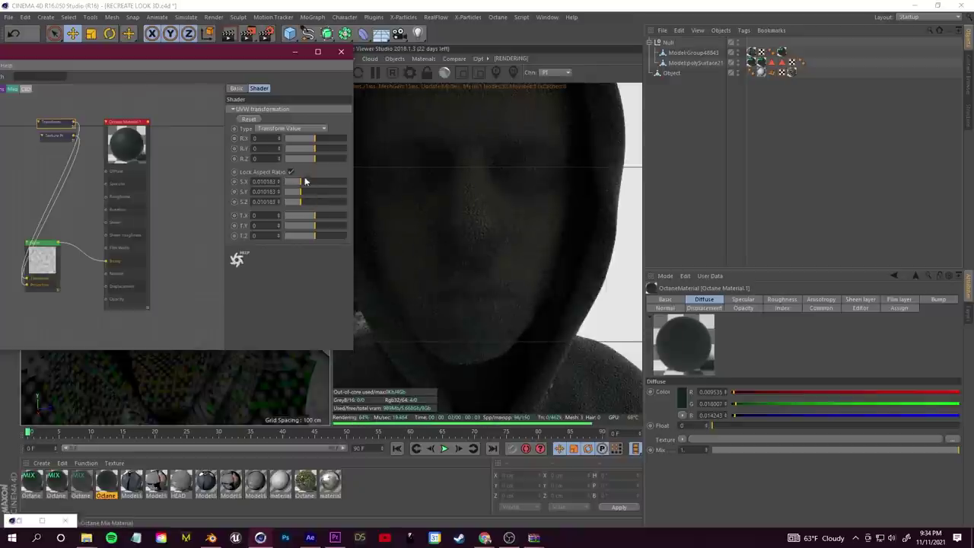
- Inspect the hooded figure's Octane Mix material, then close the Material Editor
{"action": "key", "text": "Escape"}
{"action": "scroll", "coordinate": [169, 236], "scroll_direction": "down", "scroll_amount": 5}
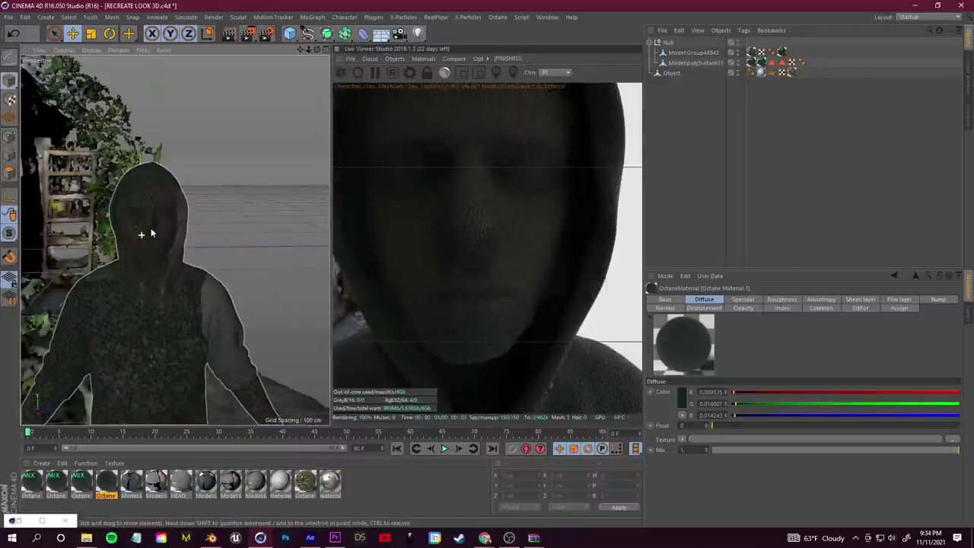
{"action": "scroll", "coordinate": [178, 341], "scroll_direction": "up", "scroll_amount": 5}
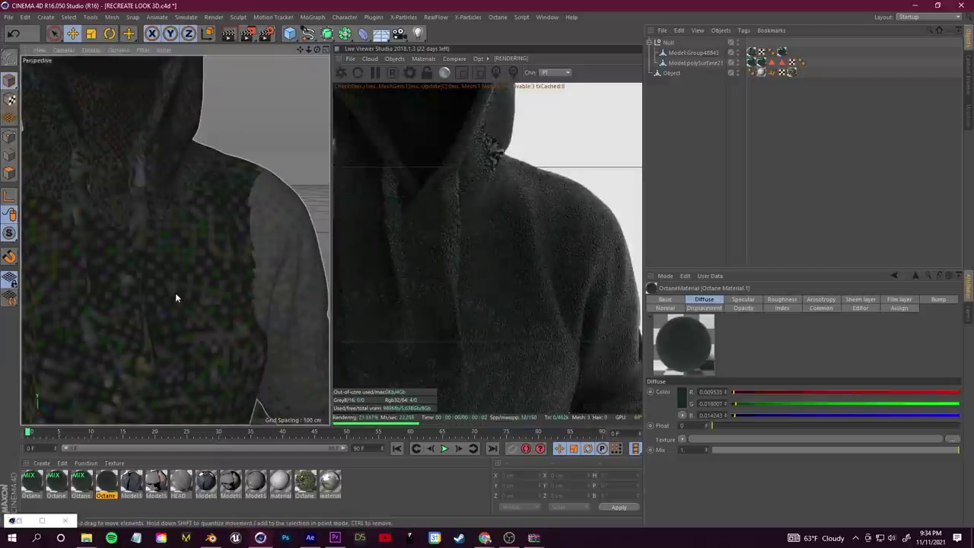
{"action": "left_click_drag", "start_coordinate": [181, 252], "coordinate": [107, 245]}
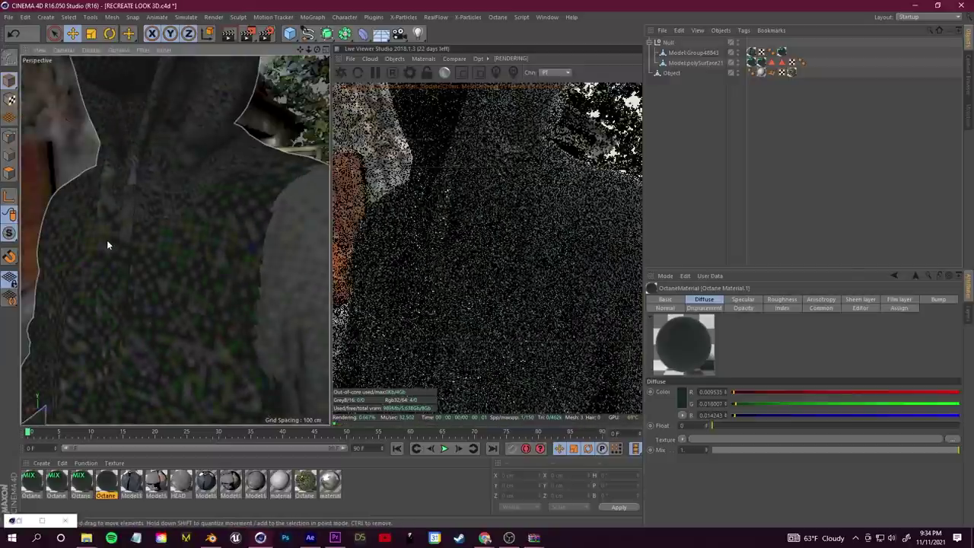
{"action": "scroll", "coordinate": [106, 245], "scroll_direction": "down", "scroll_amount": 5}
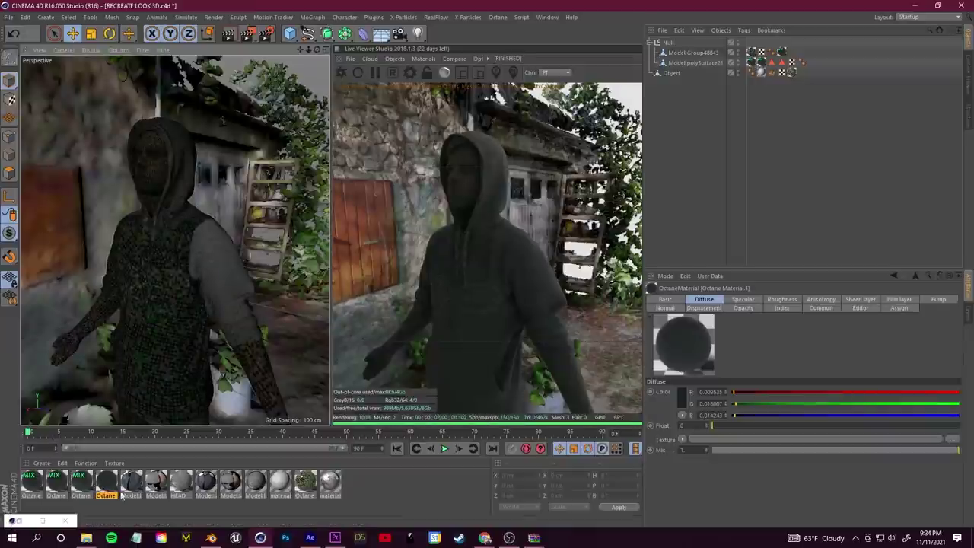
{"action": "double_click", "coordinate": [79, 481]}
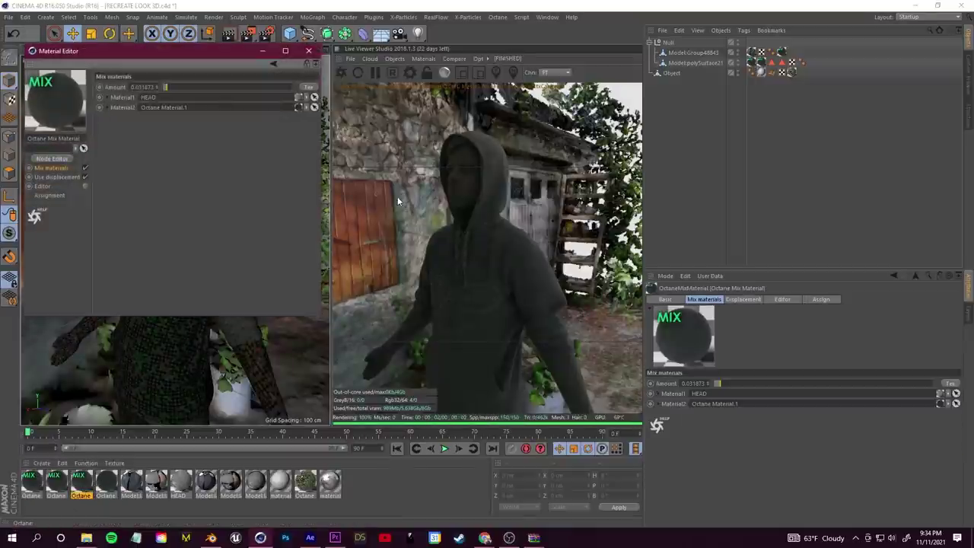
{"action": "left_click", "coordinate": [308, 51]}
- Rotate the Octane light so green glow falls beside the house doorway
{"action": "scroll", "coordinate": [169, 147], "scroll_direction": "up", "scroll_amount": 8}
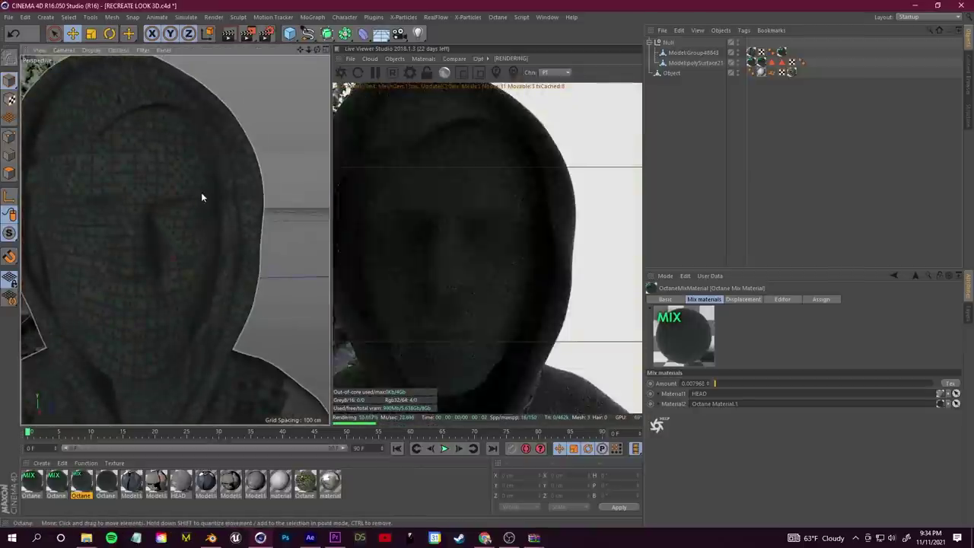
{"action": "scroll", "coordinate": [124, 229], "scroll_direction": "up", "scroll_amount": 5}
{"action": "scroll", "coordinate": [134, 228], "scroll_direction": "down", "scroll_amount": 8}
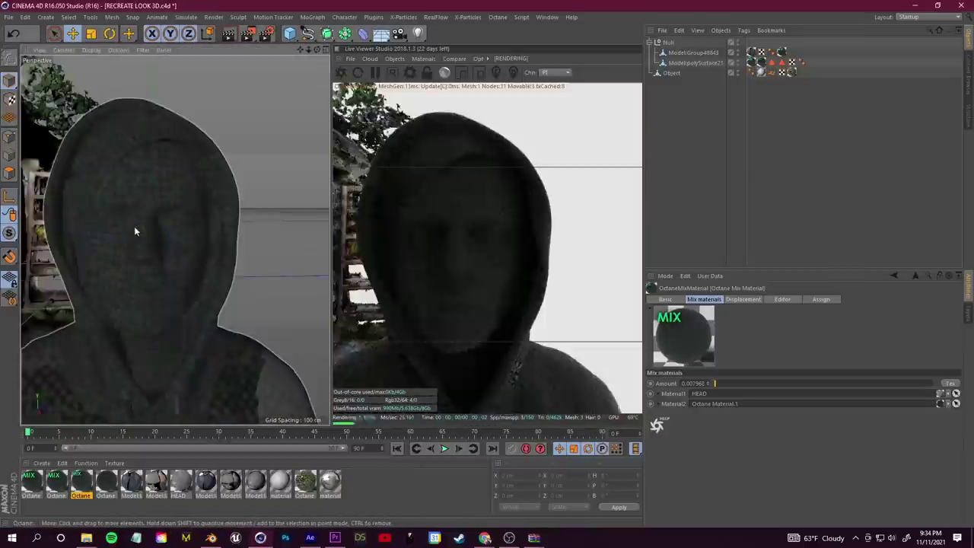
{"action": "scroll", "coordinate": [131, 252], "scroll_direction": "down", "scroll_amount": 5}
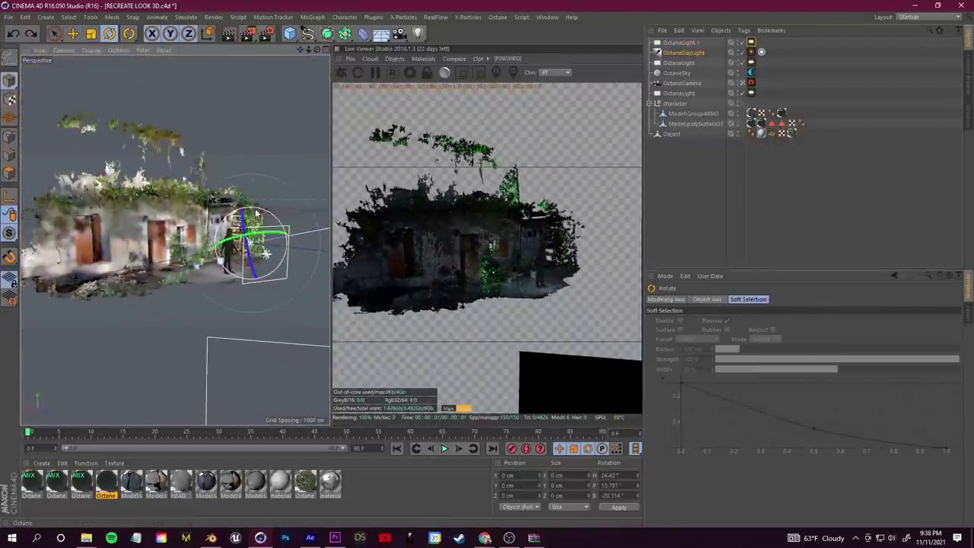
{"action": "left_click_drag", "start_coordinate": [256, 214], "coordinate": [246, 232]}
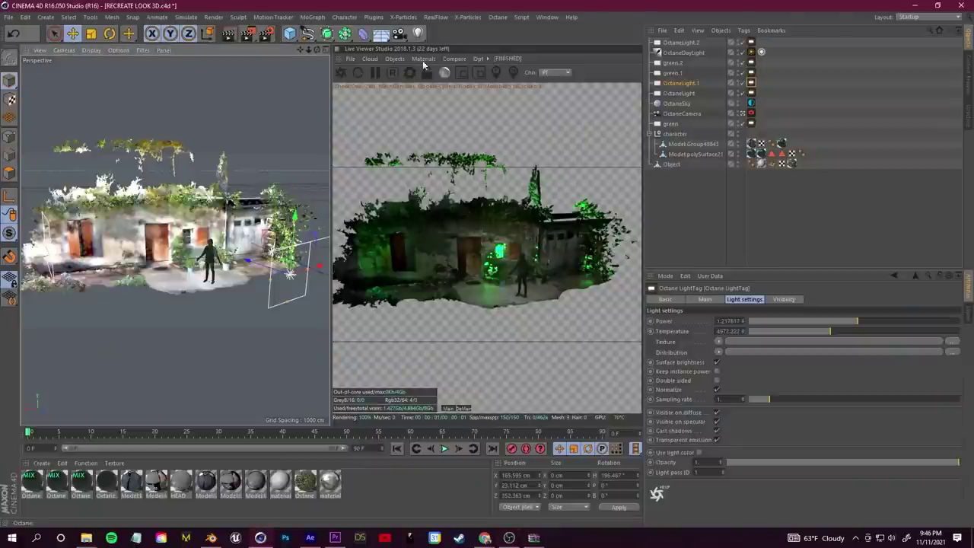
- Add an Octane Vdb Volume loaded with vdbcloud_101_standardpuffycloud1.vdb from 3D OBJECTS > 10 VDB Clouds
{"action": "left_click", "coordinate": [394, 60]}
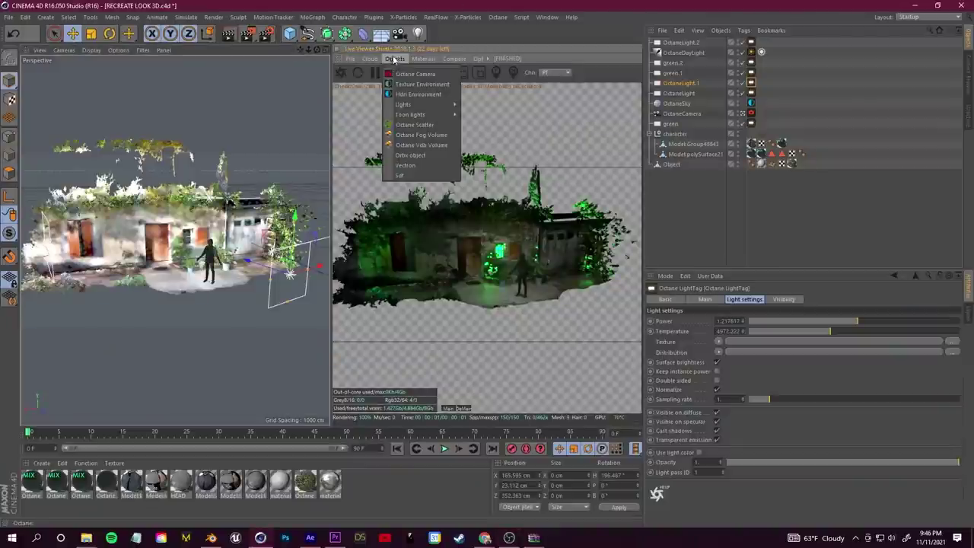
{"action": "left_click", "coordinate": [421, 144]}
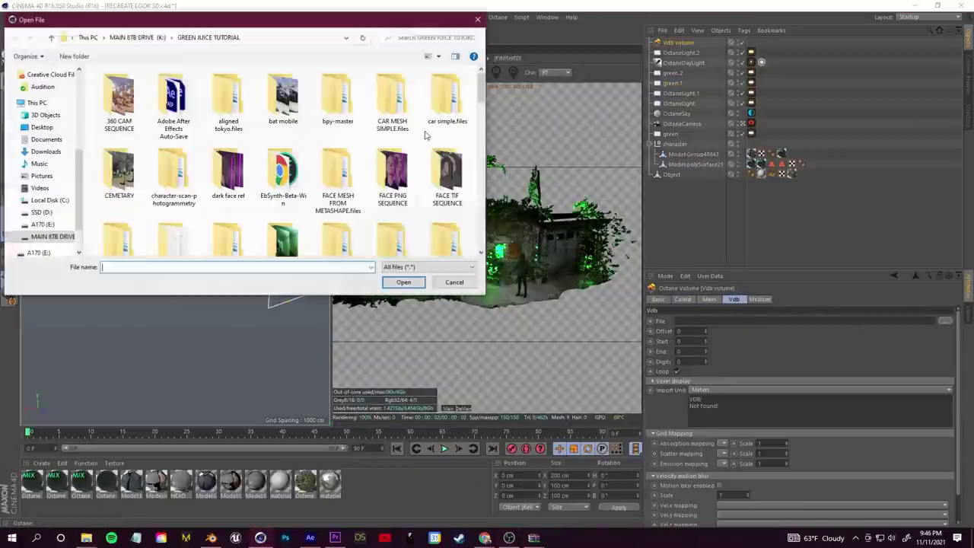
{"action": "left_click", "coordinate": [34, 90]}
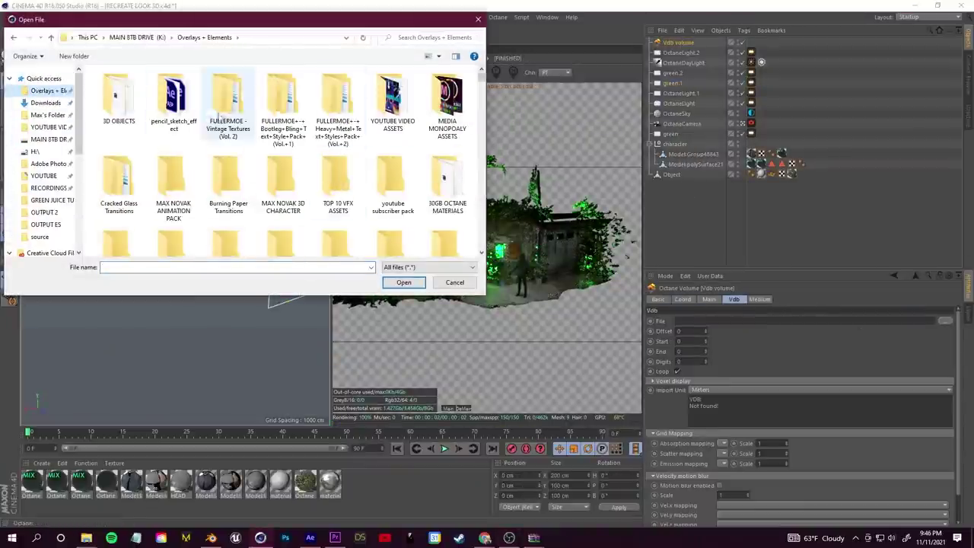
{"action": "scroll", "coordinate": [220, 152], "scroll_direction": "down", "scroll_amount": 2}
{"action": "scroll", "coordinate": [302, 242], "scroll_direction": "up", "scroll_amount": 2}
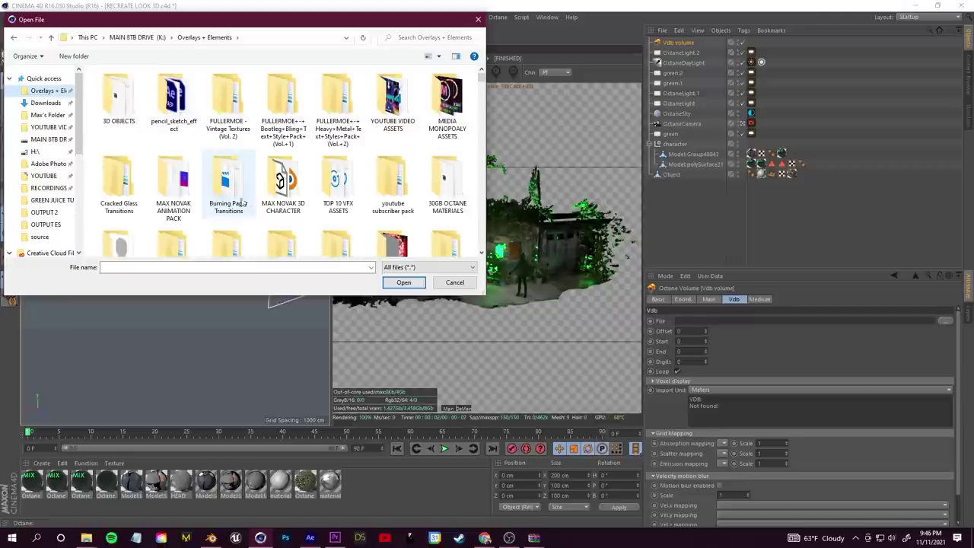
{"action": "double_click", "coordinate": [118, 99]}
{"action": "double_click", "coordinate": [174, 89]}
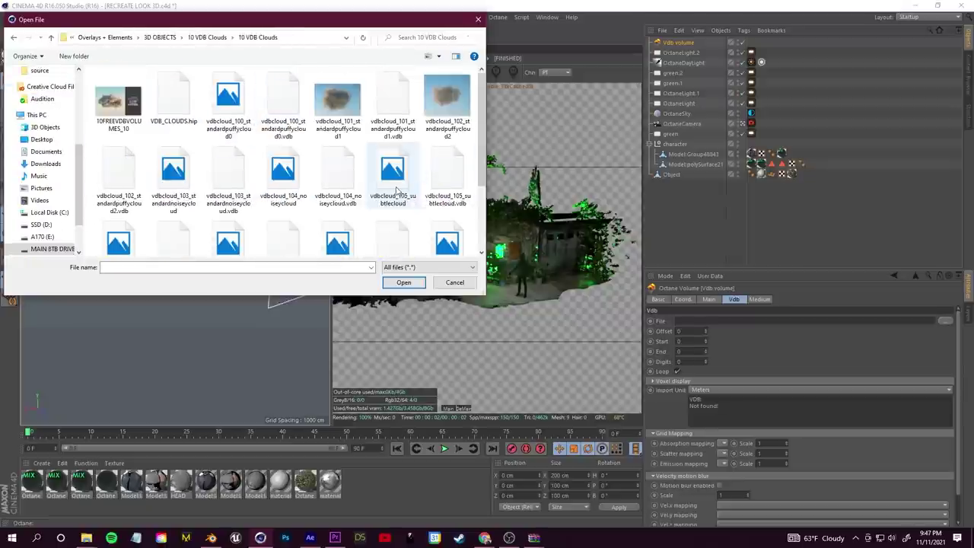
{"action": "double_click", "coordinate": [393, 103]}
- Set the Vdb volume's import unit to Hectometers and review the camera imager and Octane settings
{"action": "left_click", "coordinate": [704, 390]}
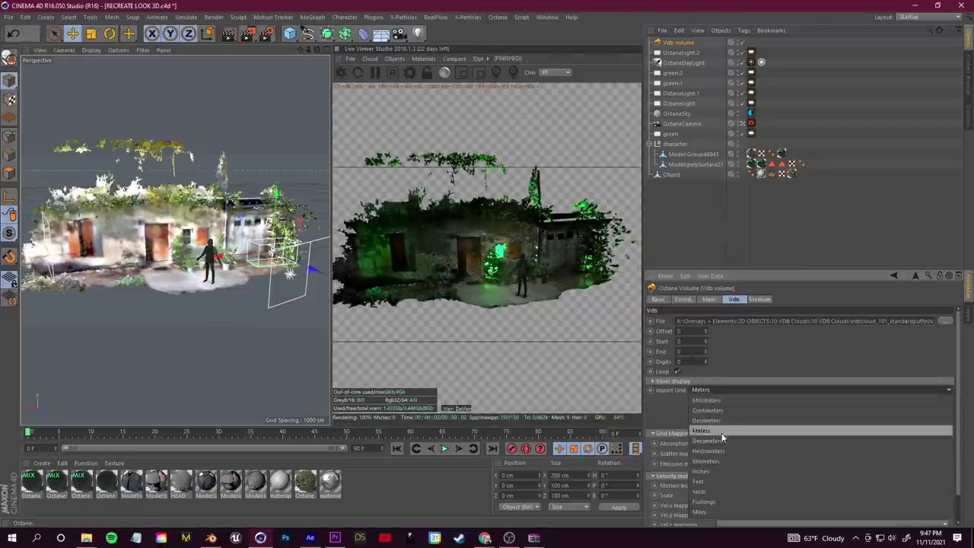
{"action": "left_click", "coordinate": [722, 435]}
{"action": "scroll", "coordinate": [175, 228], "scroll_direction": "up", "scroll_amount": 5}
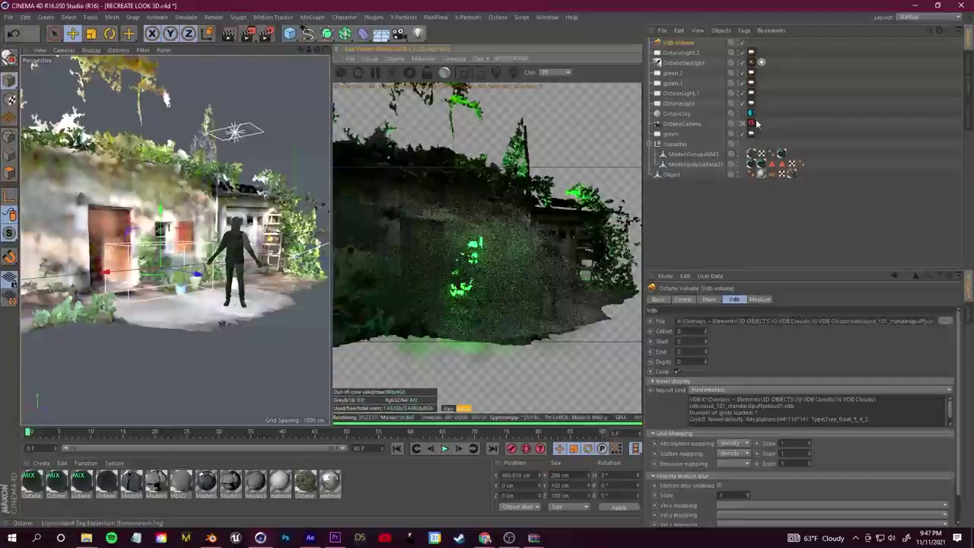
{"action": "left_click", "coordinate": [752, 123]}
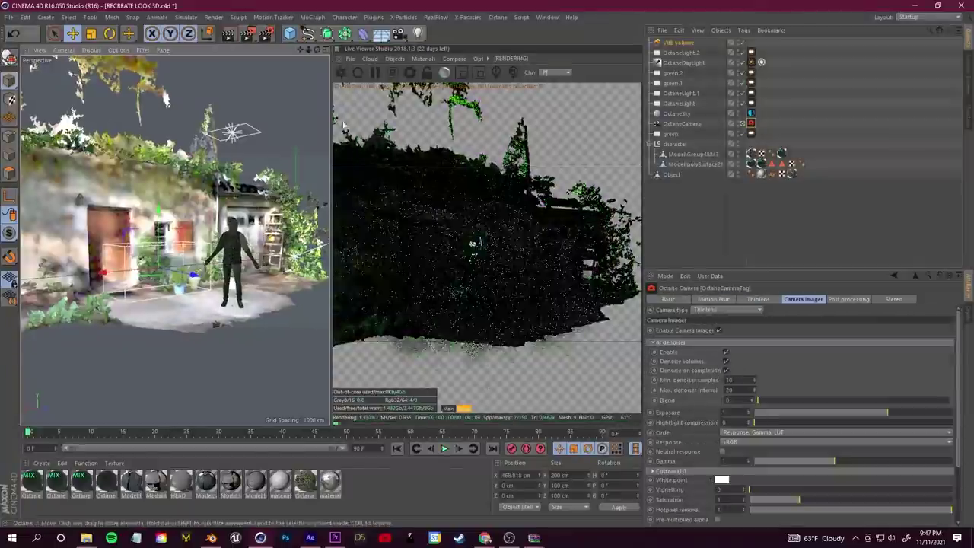
{"action": "left_click", "coordinate": [409, 73]}
{"action": "scroll", "coordinate": [4, 142], "scroll_direction": "down", "scroll_amount": 1}
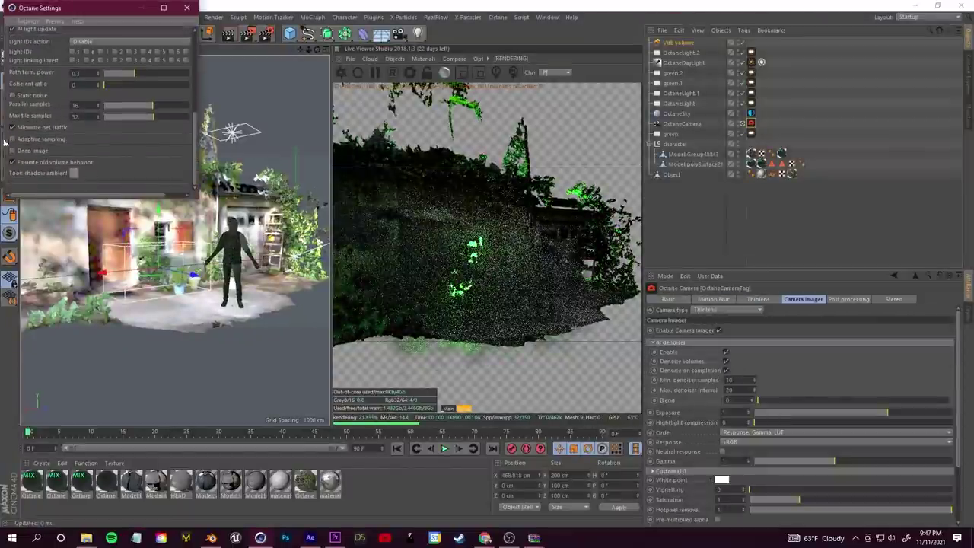
{"action": "scroll", "coordinate": [191, 156], "scroll_direction": "up", "scroll_amount": 5}
{"action": "left_click", "coordinate": [186, 7]}
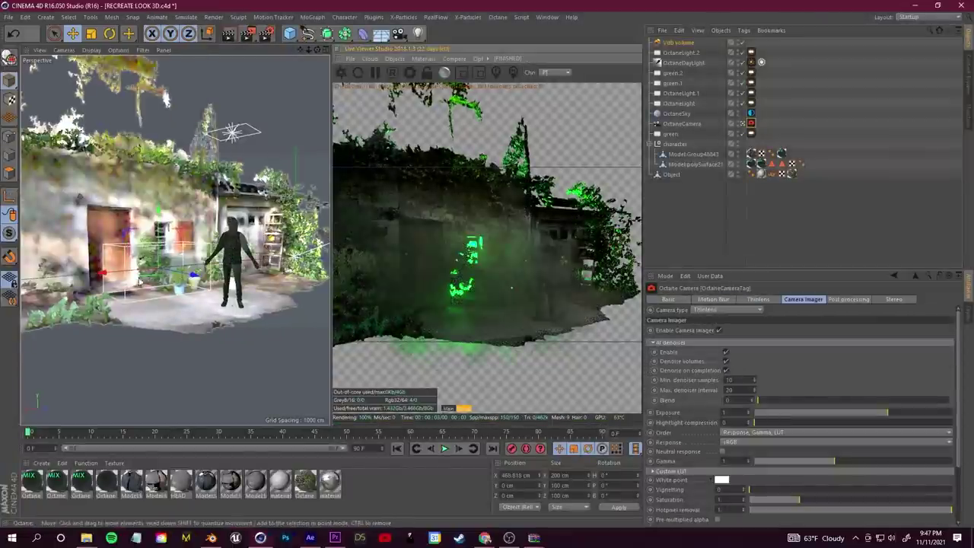
{"action": "scroll", "coordinate": [200, 347], "scroll_direction": "up", "scroll_amount": 3}
{"action": "left_click_drag", "start_coordinate": [200, 348], "coordinate": [223, 266]}
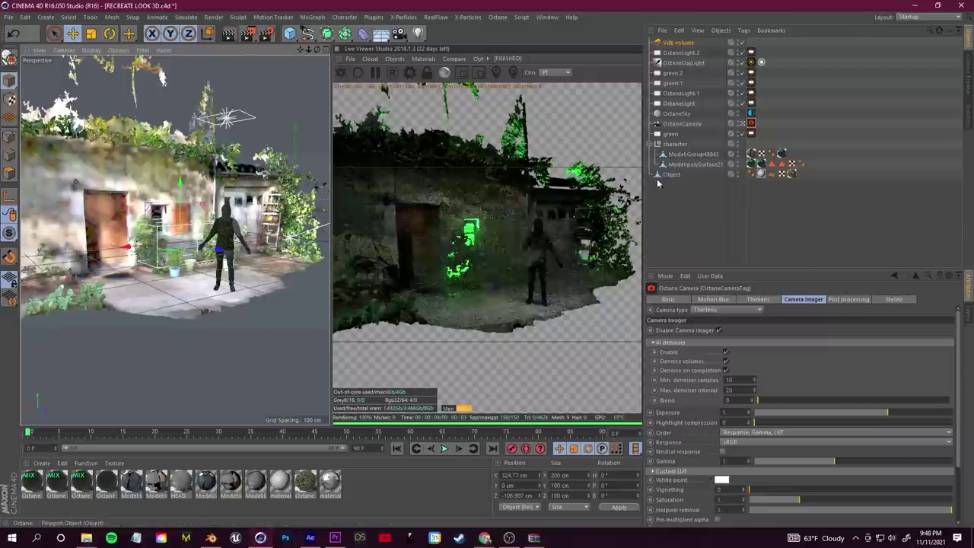
- Duplicate the cloud as Vdb volume.1 and inspect its medium density, scattering and colour settings
{"action": "left_click", "coordinate": [685, 43]}
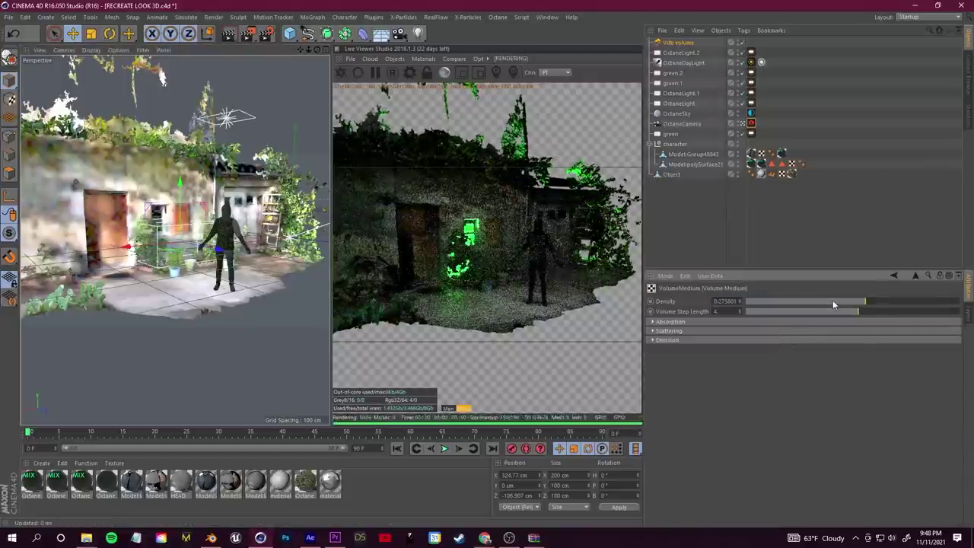
{"action": "key", "text": "ctrl+c"}
{"action": "key", "text": "ctrl+v"}
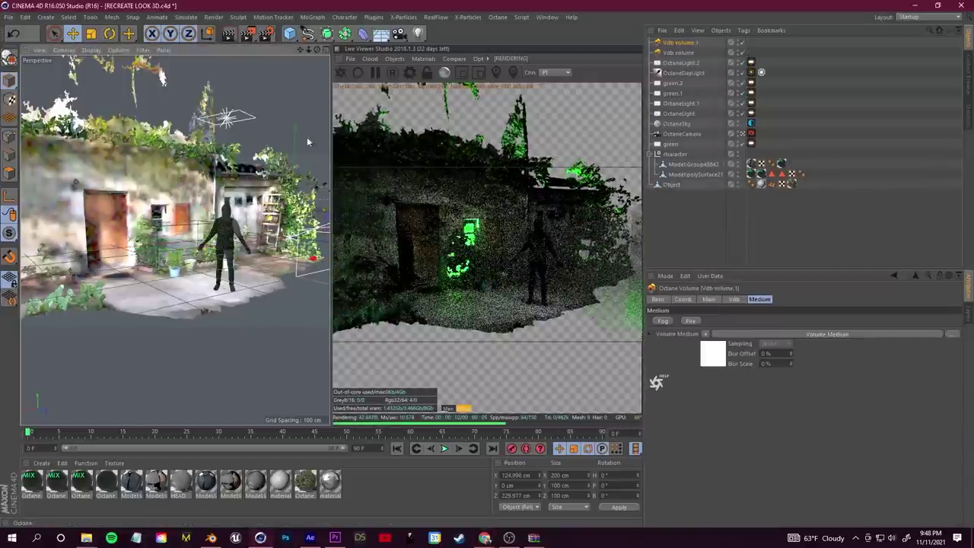
{"action": "left_click_drag", "start_coordinate": [274, 251], "coordinate": [316, 244]}
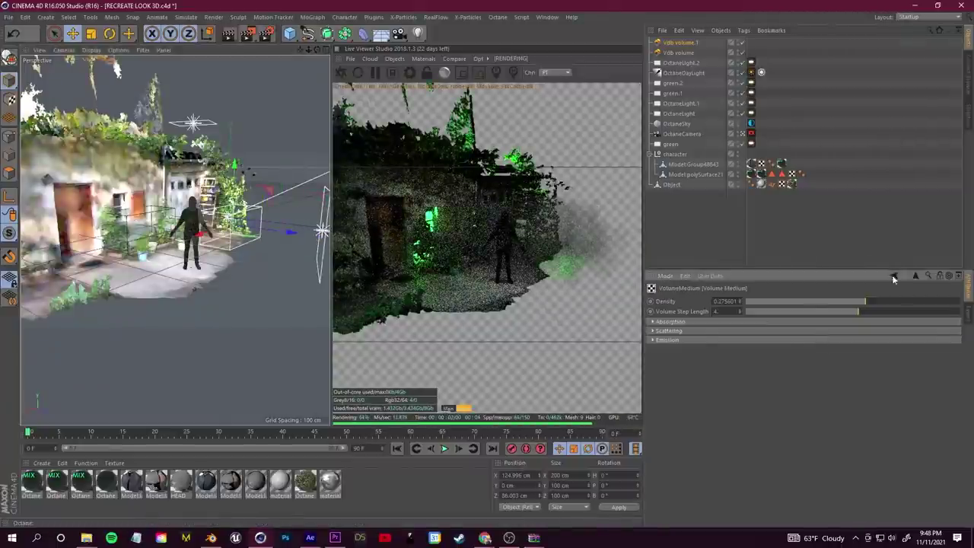
{"action": "left_click", "coordinate": [718, 333]}
{"action": "left_click", "coordinate": [718, 359]}
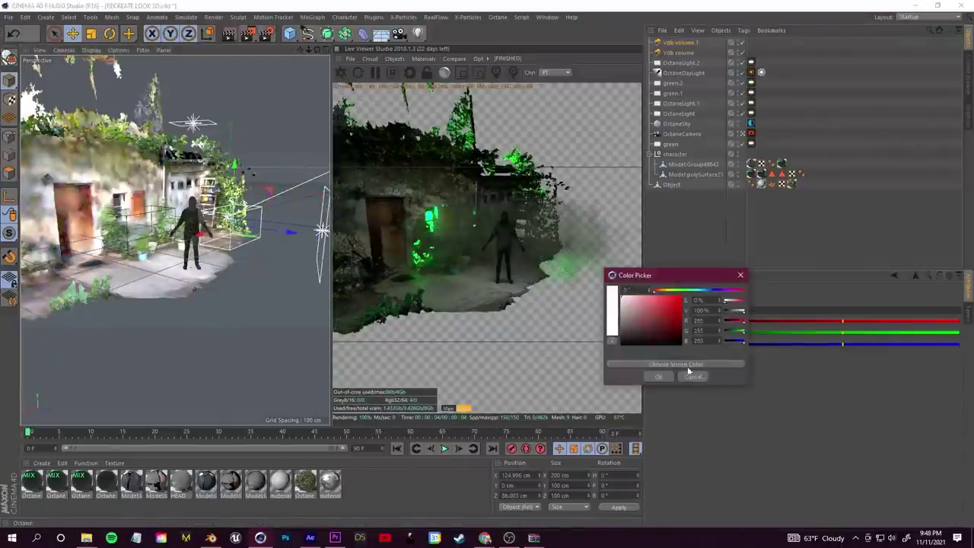
{"action": "left_click", "coordinate": [652, 374]}
{"action": "left_click", "coordinate": [828, 340]}
{"action": "key", "text": "ctrl+z"}
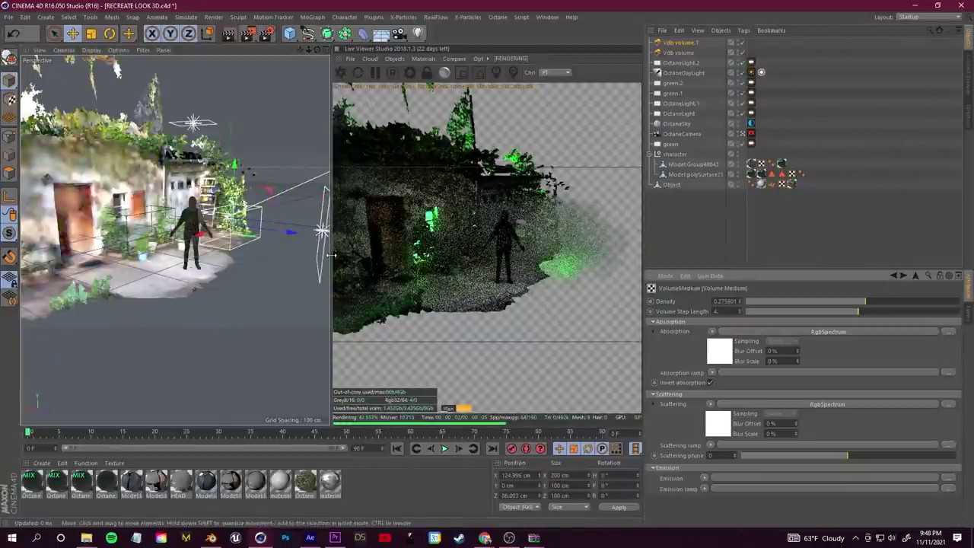
- Paste another cloud copy as Vdb volume.2 to spread fog around the scan
{"action": "left_click_drag", "start_coordinate": [287, 249], "coordinate": [70, 305]}
{"action": "key", "text": "ctrl+c"}
{"action": "key", "text": "ctrl+v"}
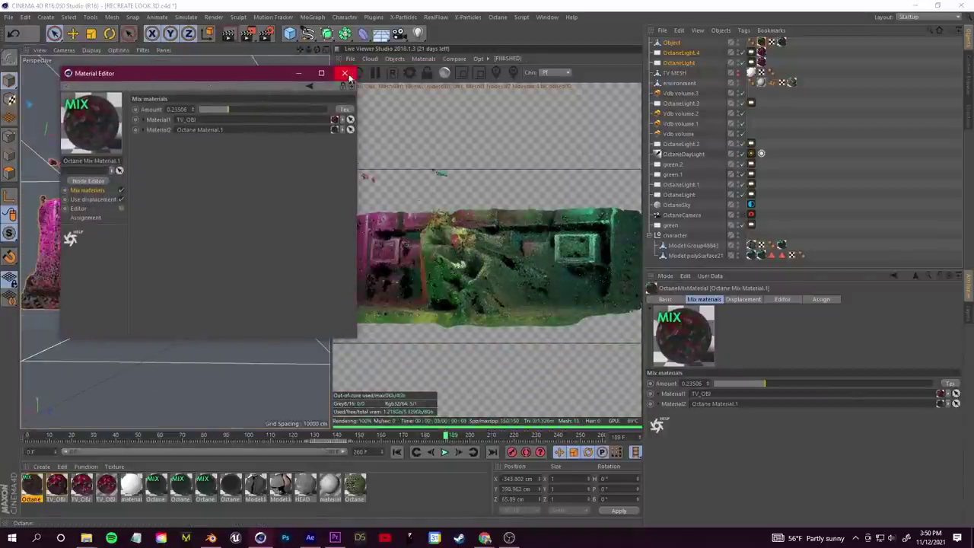
- Close the material editor and scrub the timeline back to about frame 175
{"action": "left_click", "coordinate": [346, 74]}
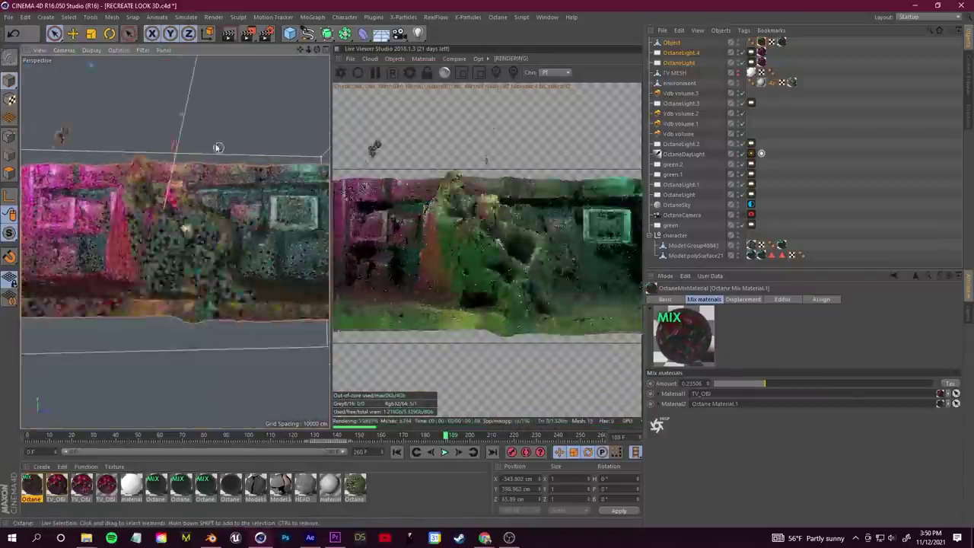
{"action": "scroll", "coordinate": [217, 152], "scroll_direction": "up", "scroll_amount": 3}
{"action": "scroll", "coordinate": [261, 87], "scroll_direction": "down", "scroll_amount": 3}
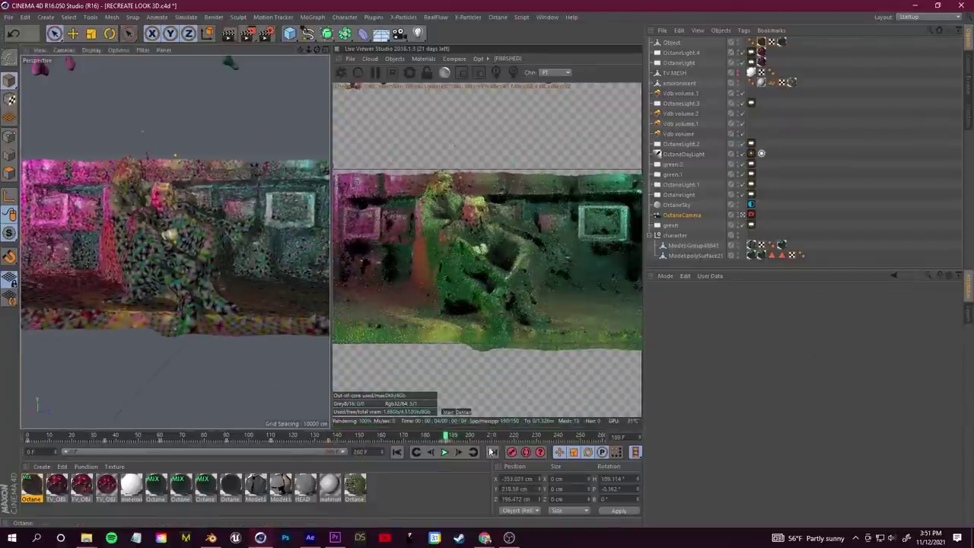
{"action": "mouse_move", "coordinate": [449, 435]}
{"action": "left_mouse_down"}
{"action": "mouse_move", "coordinate": [403, 438]}
{"action": "mouse_move", "coordinate": [449, 435]}
{"action": "left_mouse_up"}
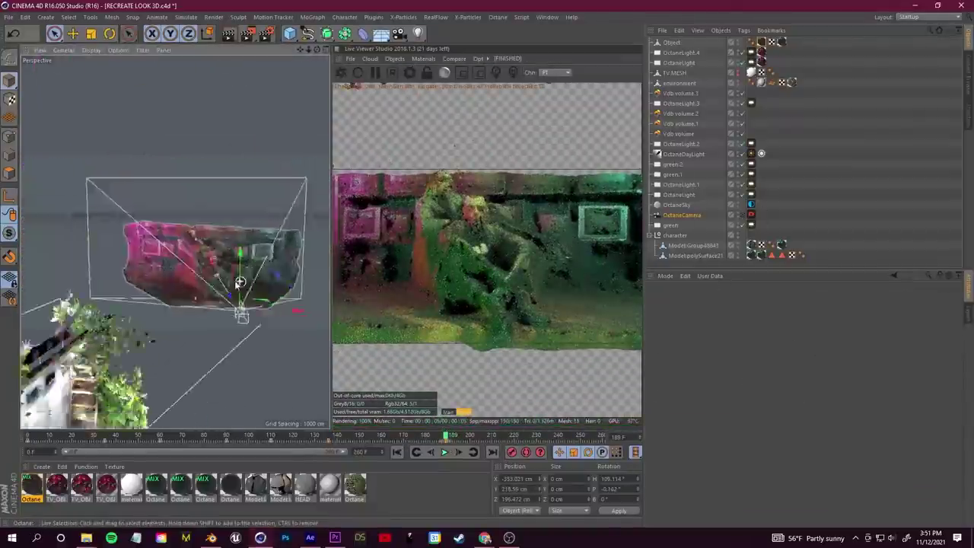
{"action": "left_click_drag", "start_coordinate": [122, 228], "coordinate": [175, 343]}
- Paste another cloud copy as Vdb volume.4 and duplicate the Octane light
{"action": "left_click", "coordinate": [73, 33]}
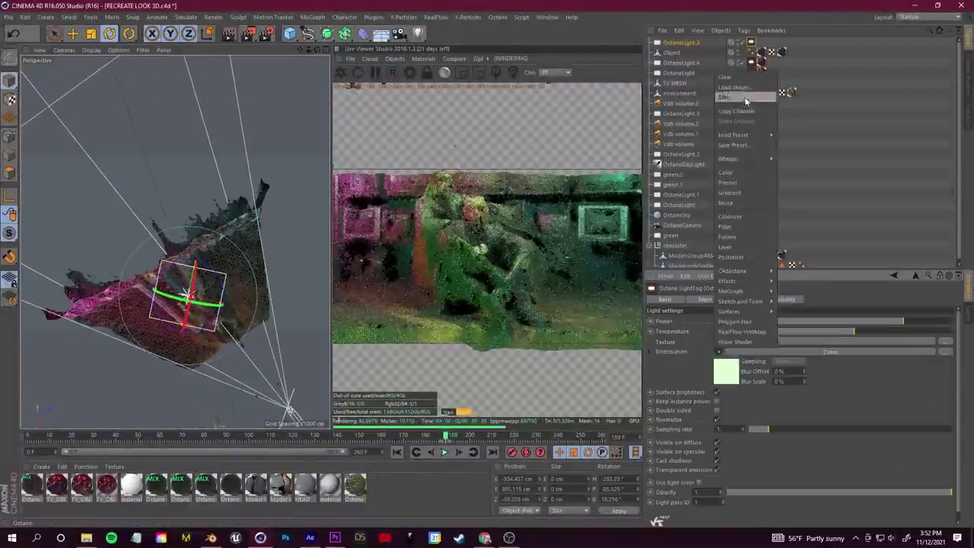
{"action": "key", "text": "ctrl+c"}
{"action": "key", "text": "ctrl+v"}
{"action": "left_click_drag", "start_coordinate": [198, 251], "coordinate": [166, 282]}
{"action": "scroll", "coordinate": [165, 281], "scroll_direction": "down", "scroll_amount": 3}
{"action": "key", "text": "r"}
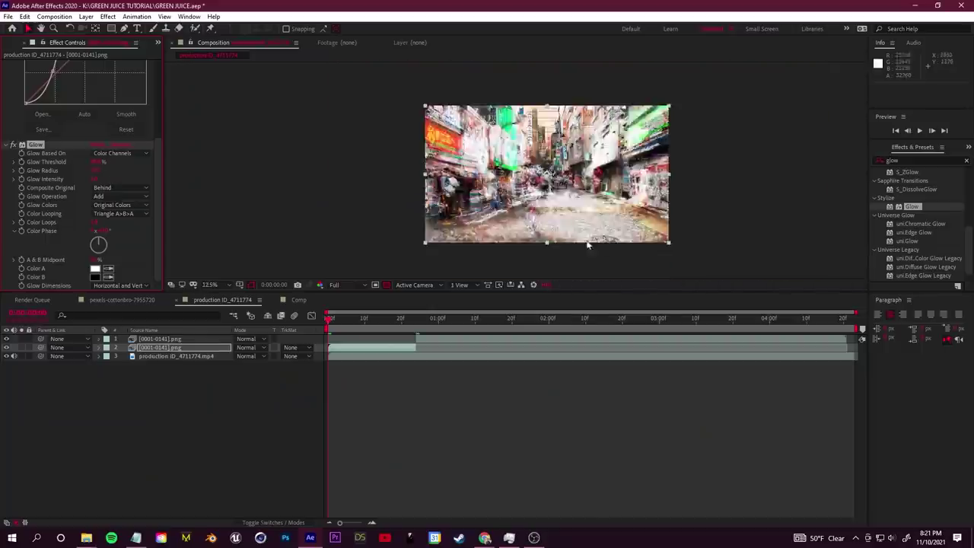
- Set the preview resolution to Third and save the project
{"action": "left_click", "coordinate": [13, 162]}
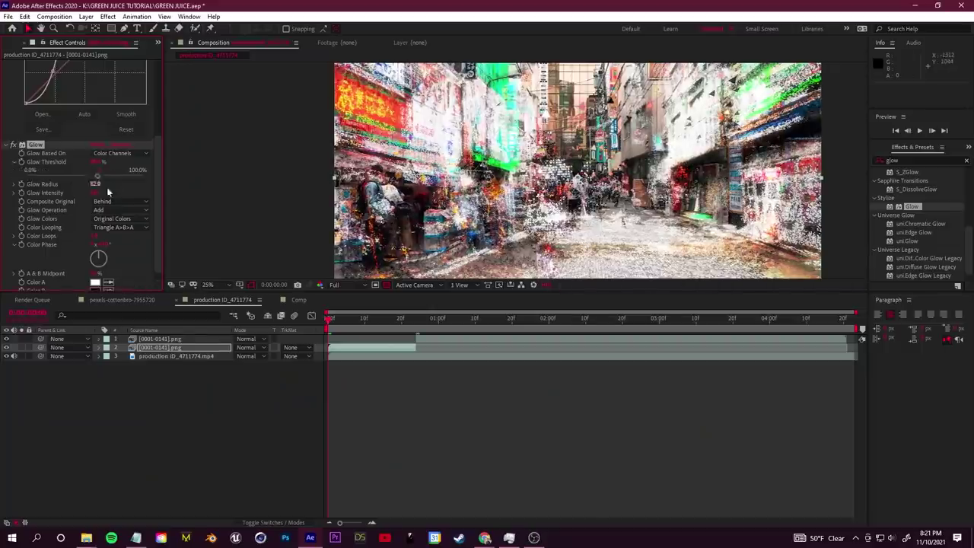
{"action": "left_click", "coordinate": [335, 285]}
{"action": "left_click", "coordinate": [339, 320]}
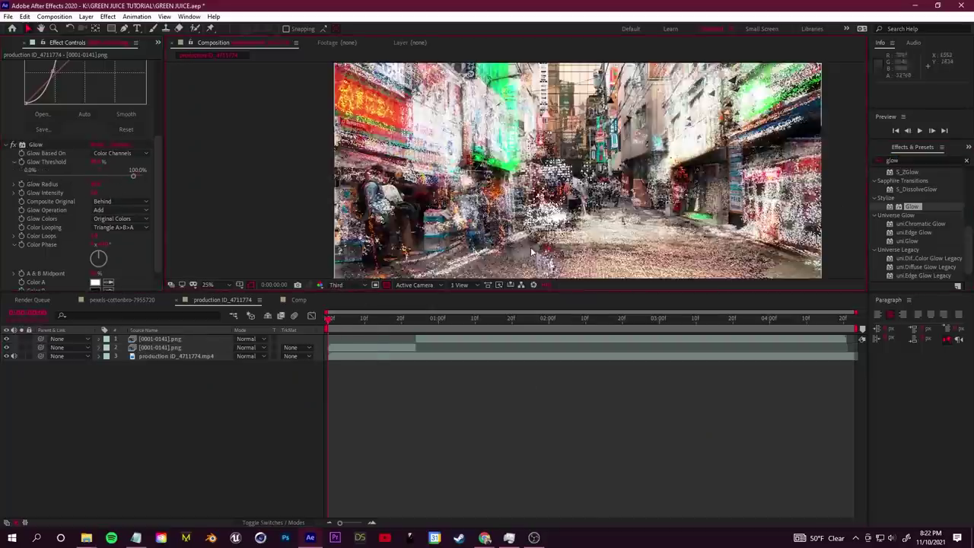
{"action": "left_click", "coordinate": [7, 16]}
{"action": "left_click", "coordinate": [30, 114]}
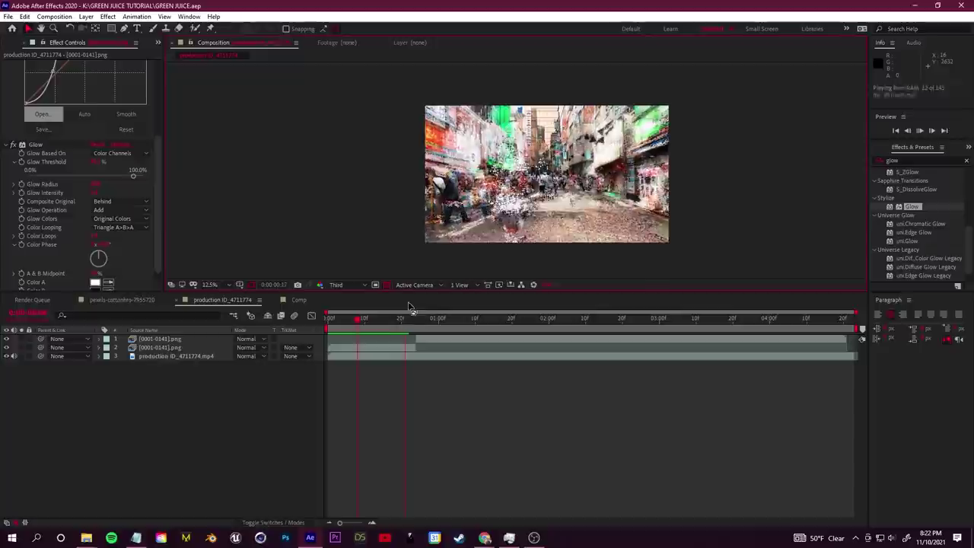
- Set the top point-cloud layer to Multiply and turn off its green Fill
{"action": "left_click", "coordinate": [405, 335]}
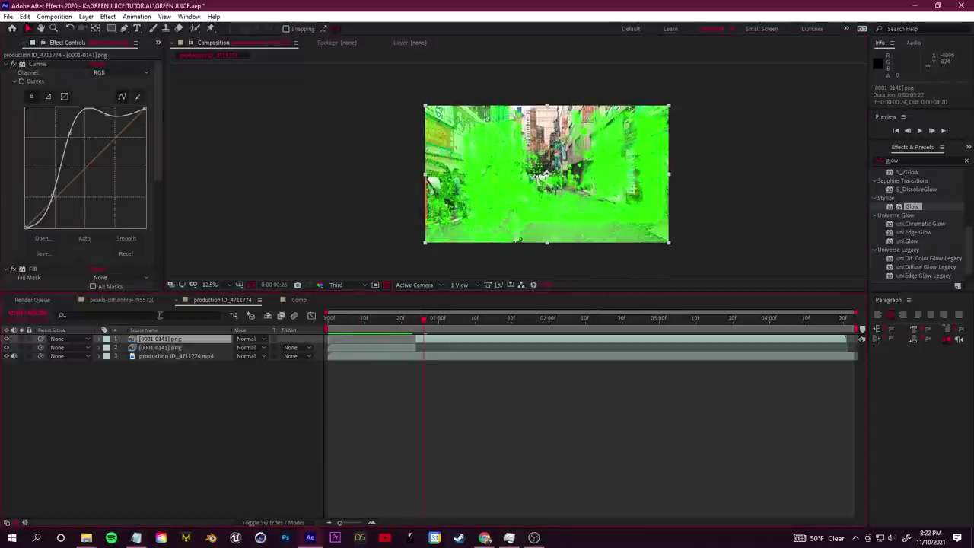
{"action": "key", "text": "period"}
{"action": "scroll", "coordinate": [76, 168], "scroll_direction": "down", "scroll_amount": 5}
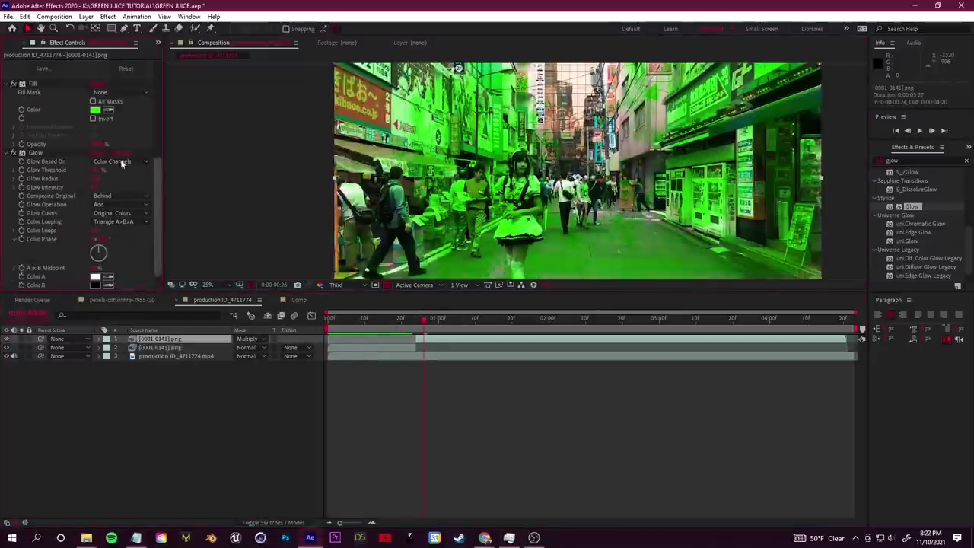
{"action": "left_click", "coordinate": [11, 85]}
- Duplicate the street footage layer, show its opacity and choose its blending mode
{"action": "left_click", "coordinate": [288, 357]}
{"action": "key", "text": "ctrl+d"}
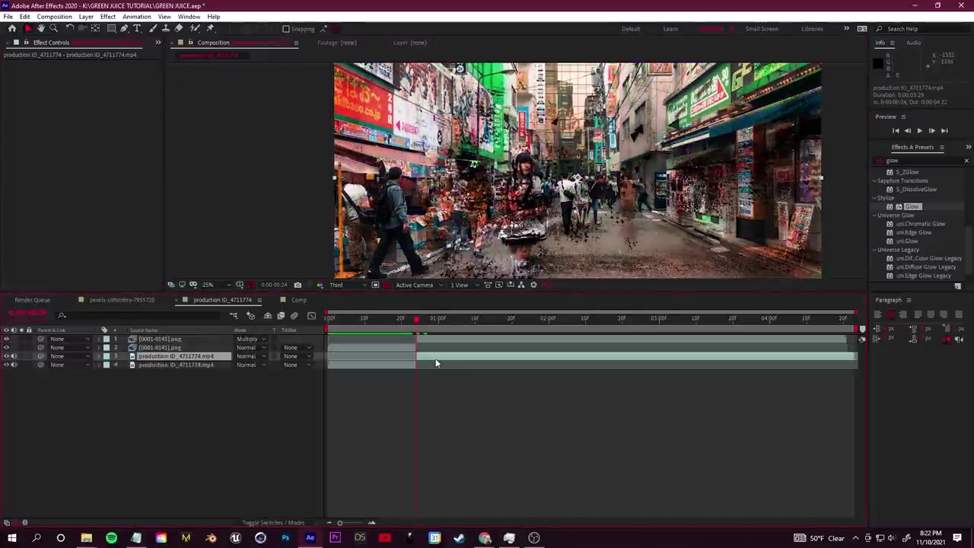
{"action": "key", "text": "t"}
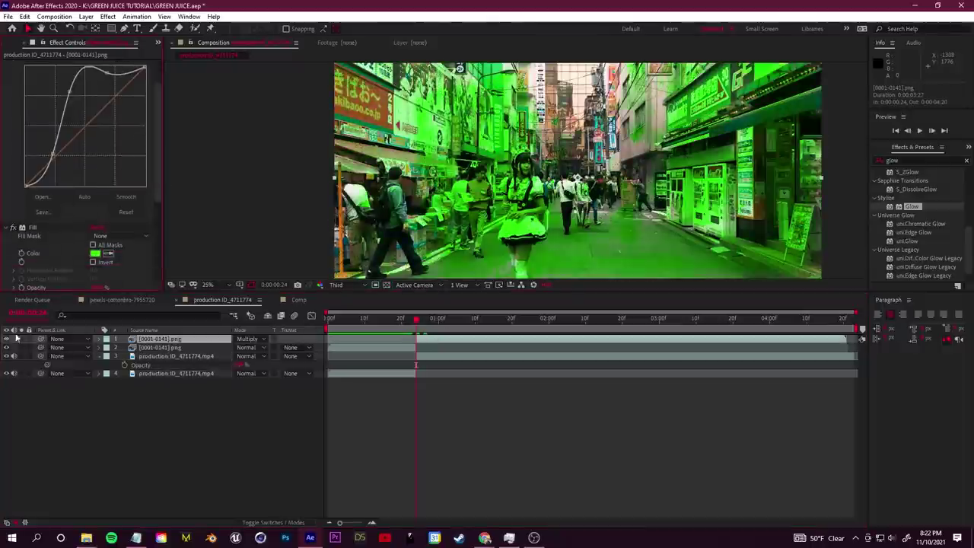
{"action": "left_click", "coordinate": [248, 339]}
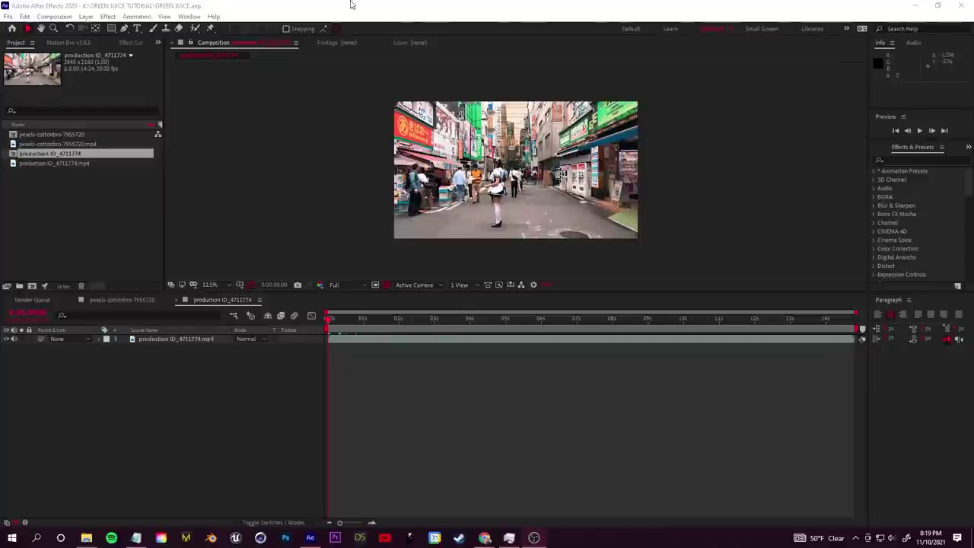
{"action": "left_click", "coordinate": [351, 4]}
- Import multiple files from GREEN JUICE TUTORIAL > POINT FROM BLENDER RENDER
{"action": "right_click", "coordinate": [25, 210]}
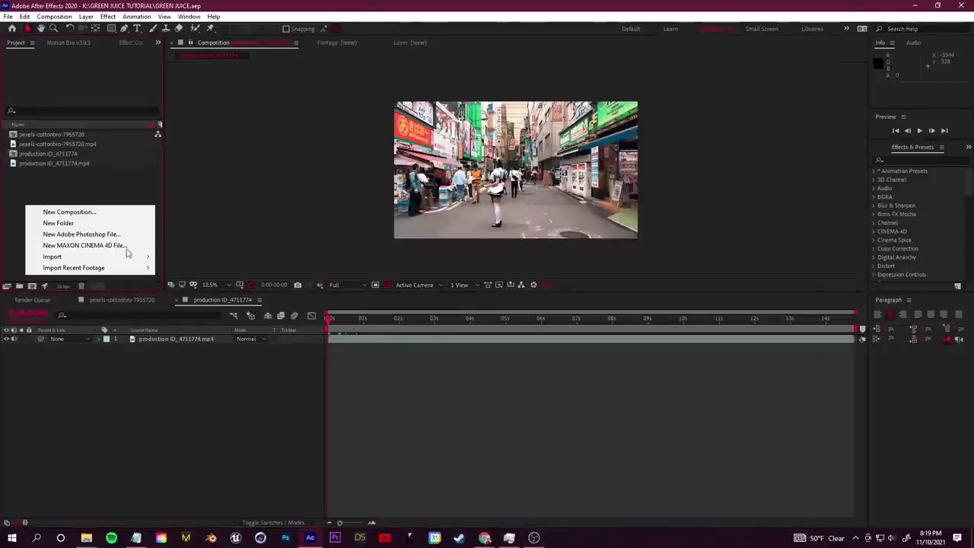
{"action": "mouse_move", "coordinate": [126, 257]}
{"action": "left_click", "coordinate": [188, 268]}
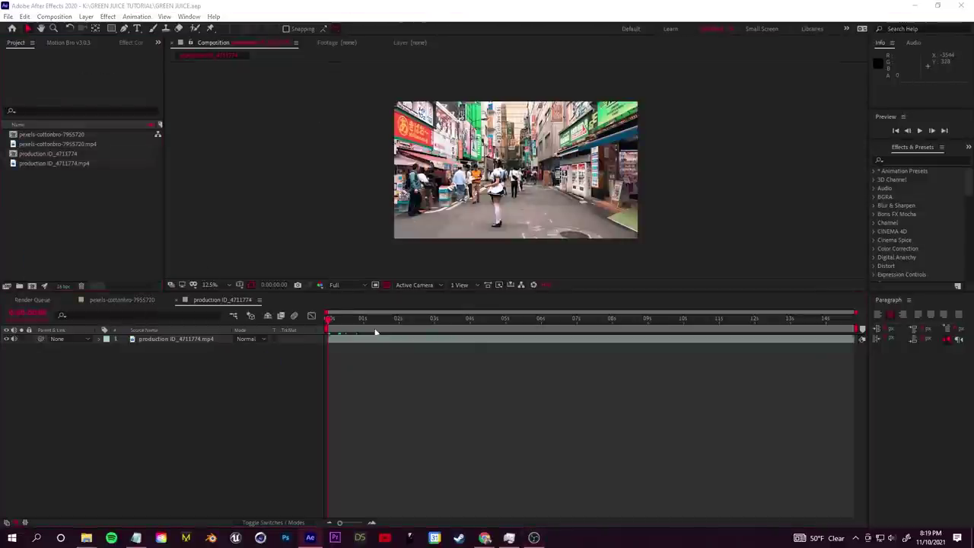
{"action": "left_click", "coordinate": [137, 47]}
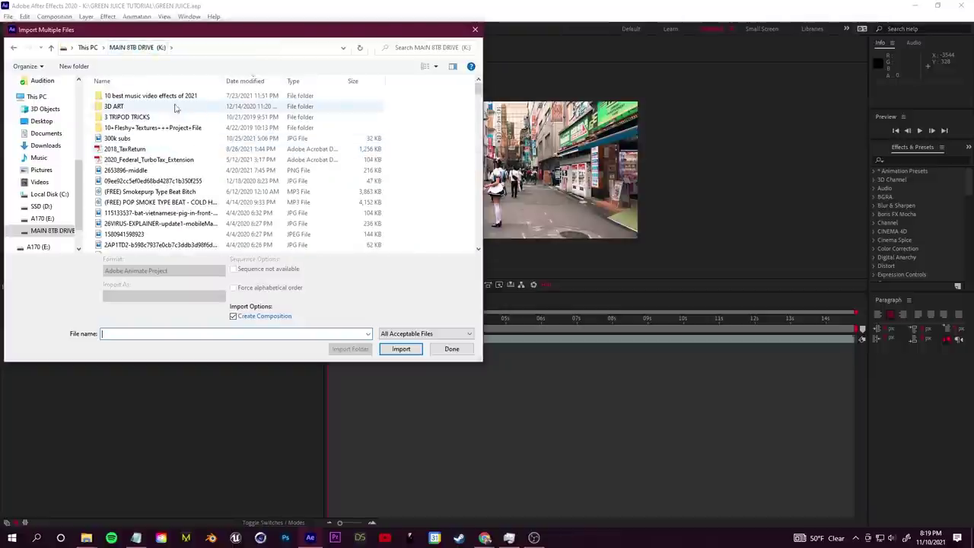
{"action": "double_click", "coordinate": [170, 117]}
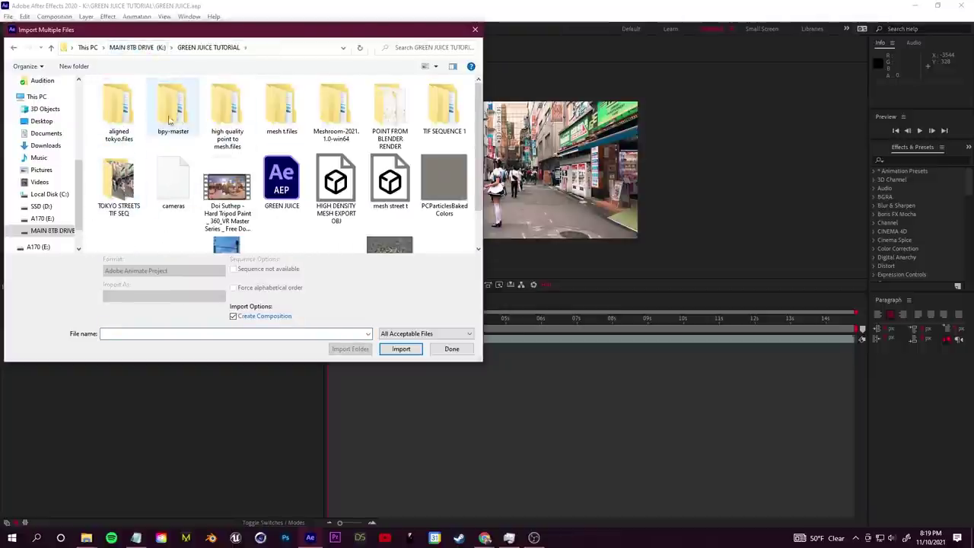
{"action": "double_click", "coordinate": [384, 120]}
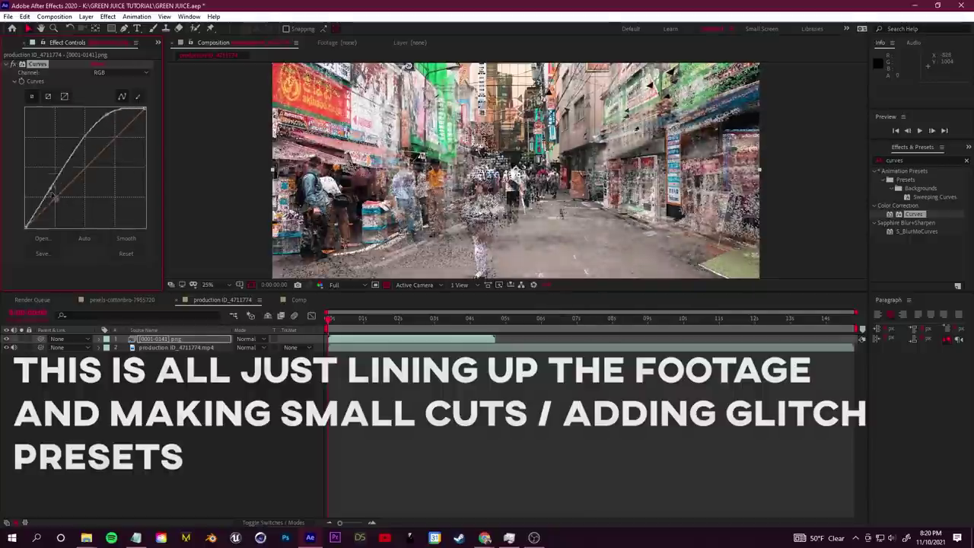
- Lower the preview resolution and zoom the timeline in on the composition's start
{"action": "scroll", "coordinate": [397, 247], "scroll_direction": "down", "scroll_amount": 2}
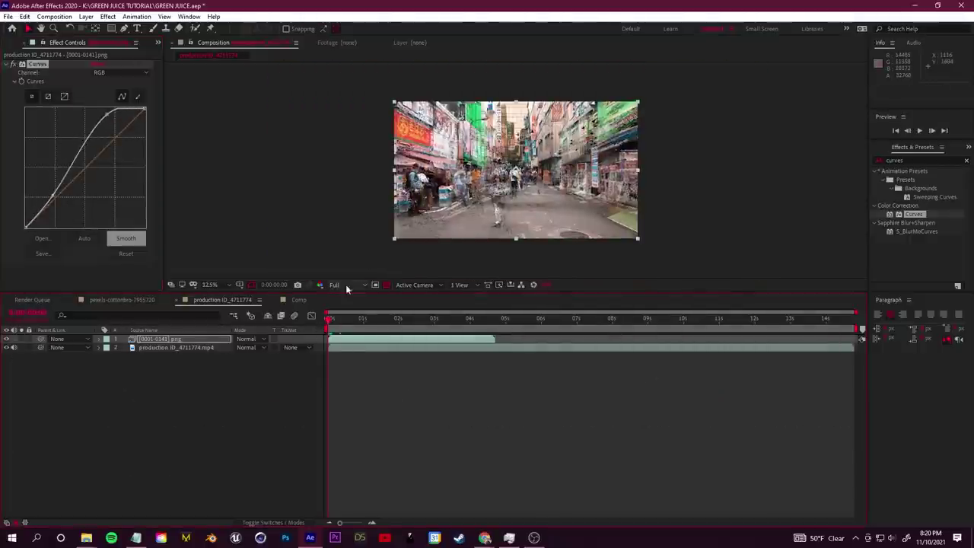
{"action": "key", "text": "ctrl+alt+shift+j"}
{"action": "scroll", "coordinate": [486, 216], "scroll_direction": "up", "scroll_amount": 1}
{"action": "scroll", "coordinate": [486, 217], "scroll_direction": "down", "scroll_amount": 1}
{"action": "left_click", "coordinate": [404, 318]}
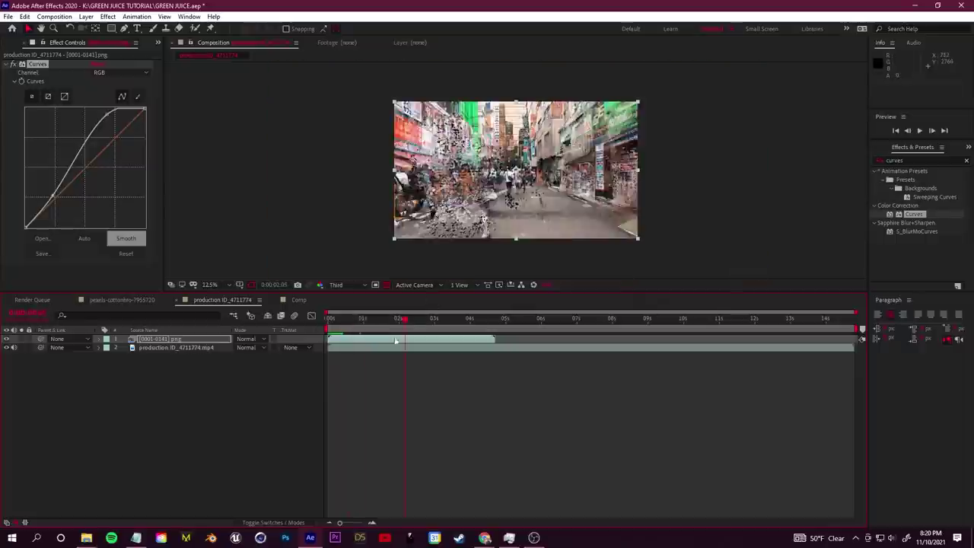
{"action": "key", "text": "Home"}
{"action": "key", "text": "ctrl+j"}
- Steepen the Curves brightness curve on the point-cloud layer
{"action": "scroll", "coordinate": [550, 363], "scroll_direction": "up", "scroll_amount": 3}
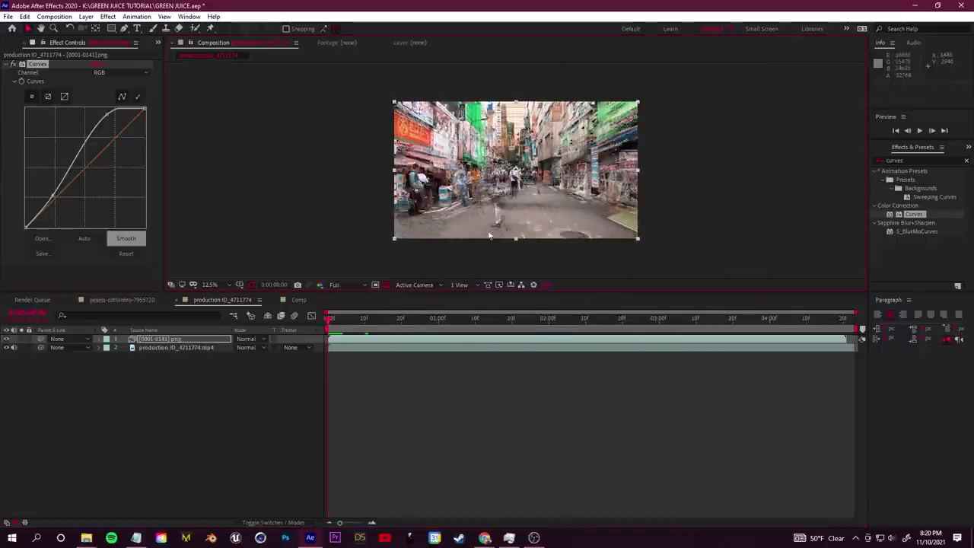
{"action": "scroll", "coordinate": [489, 235], "scroll_direction": "up", "scroll_amount": 1}
{"action": "left_click_drag", "start_coordinate": [76, 156], "coordinate": [73, 131]}
{"action": "left_click_drag", "start_coordinate": [75, 181], "coordinate": [67, 156]}
- Add a Fill effect to the top point-cloud layer and tint it bright green
{"action": "scroll", "coordinate": [537, 241], "scroll_direction": "down", "scroll_amount": 1}
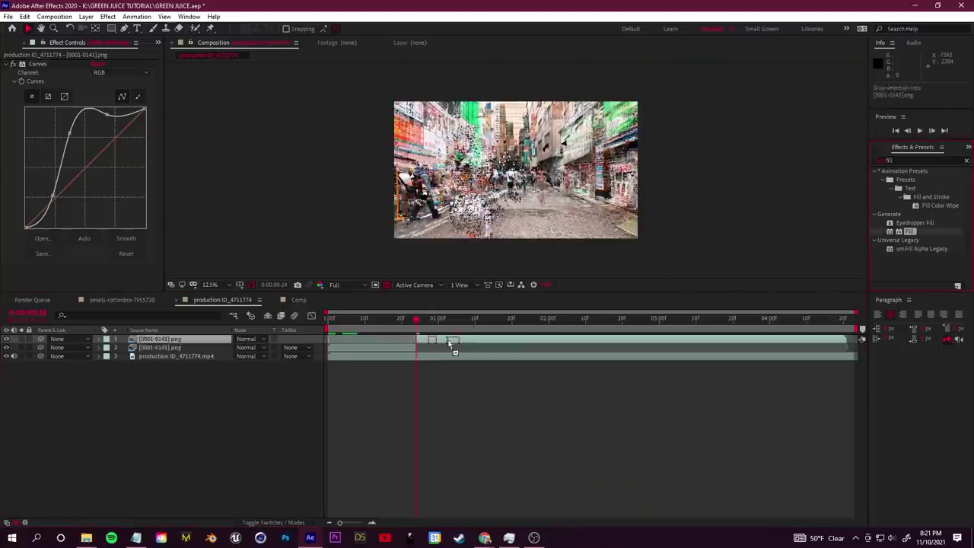
{"action": "left_click_drag", "start_coordinate": [449, 344], "coordinate": [449, 345]}
{"action": "left_click", "coordinate": [96, 250]}
{"action": "left_click_drag", "start_coordinate": [216, 187], "coordinate": [219, 274]}
- Confirm the green fill, then apply Glow to the second point-cloud layer
{"action": "key", "text": "Return"}
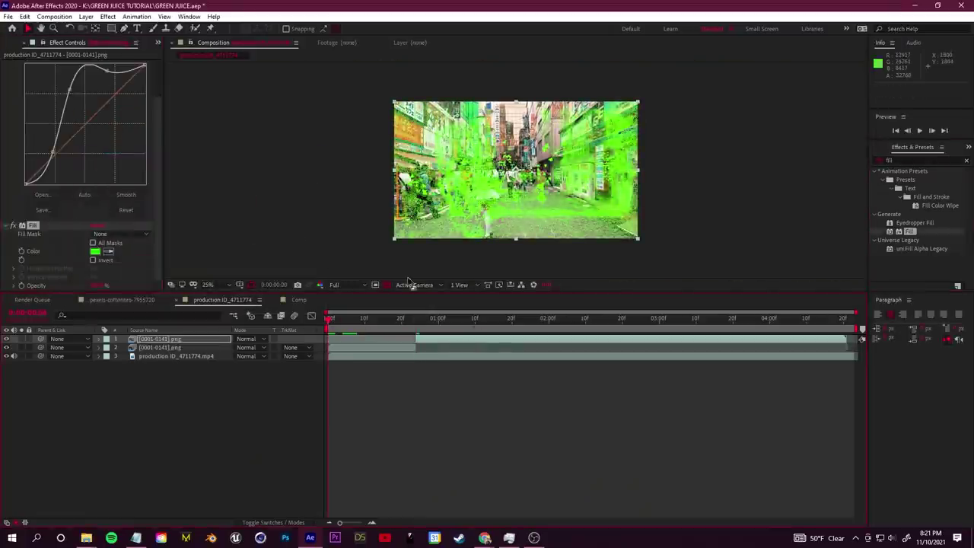
{"action": "scroll", "coordinate": [514, 170], "scroll_direction": "up", "scroll_amount": 3}
{"action": "scroll", "coordinate": [515, 170], "scroll_direction": "down", "scroll_amount": 3}
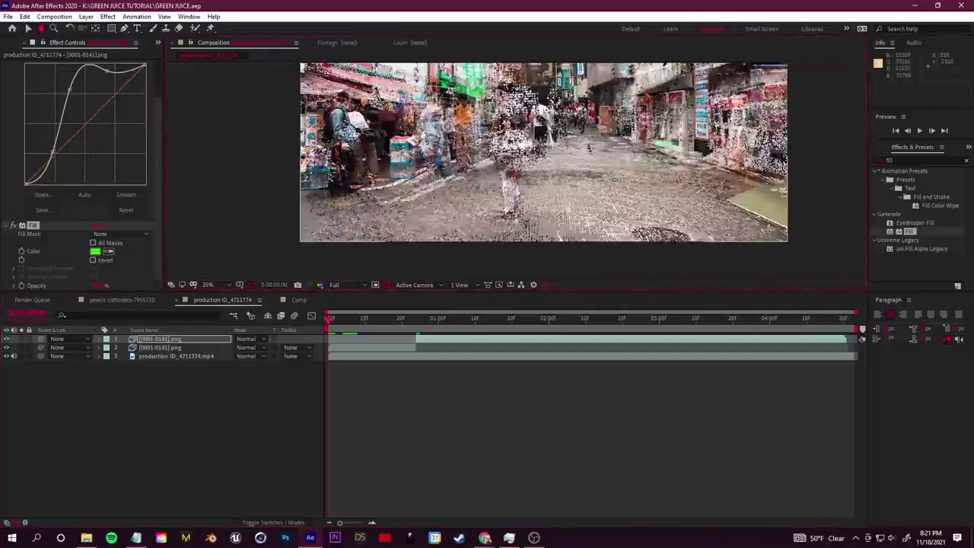
{"action": "double_click", "coordinate": [906, 160]}
{"action": "type", "text": "glow"}
{"action": "left_click_drag", "start_coordinate": [911, 207], "coordinate": [175, 347]}
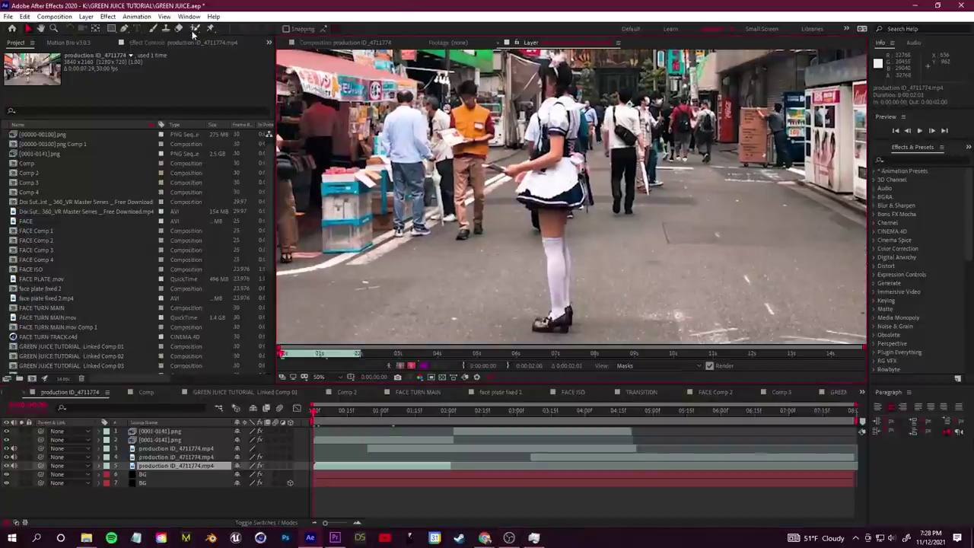
- Roto Brush the girl and step through frames to propagate her outline
{"action": "left_click", "coordinate": [194, 29]}
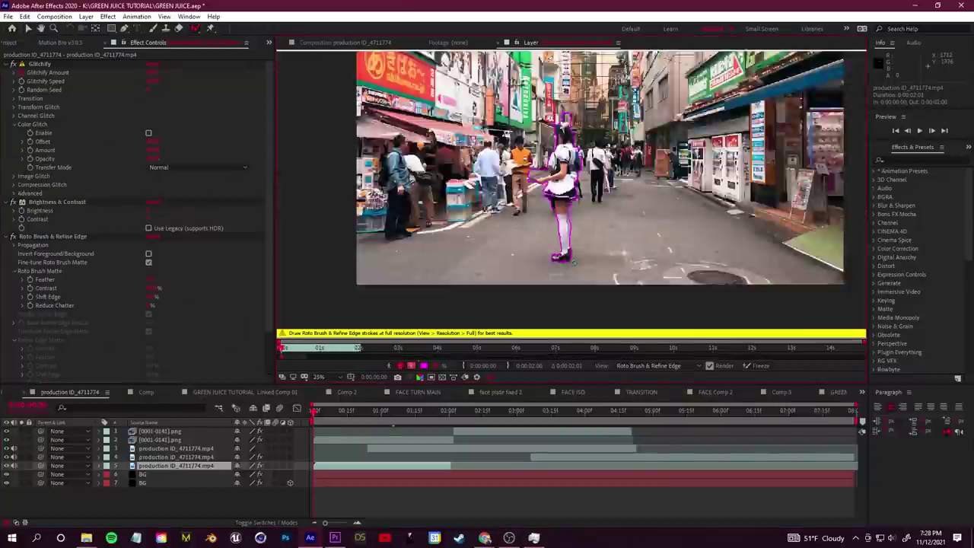
{"action": "scroll", "coordinate": [518, 198], "scroll_direction": "up", "scroll_amount": 2}
{"action": "left_click_drag", "start_coordinate": [487, 183], "coordinate": [522, 201]}
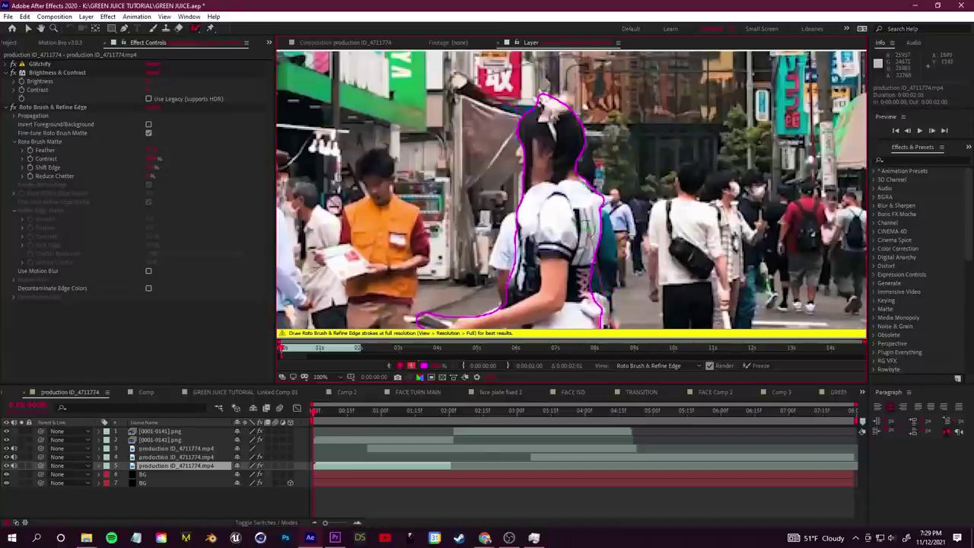
{"action": "scroll", "coordinate": [422, 357], "scroll_direction": "down", "scroll_amount": 2}
{"action": "key", "text": "Page_Down"}
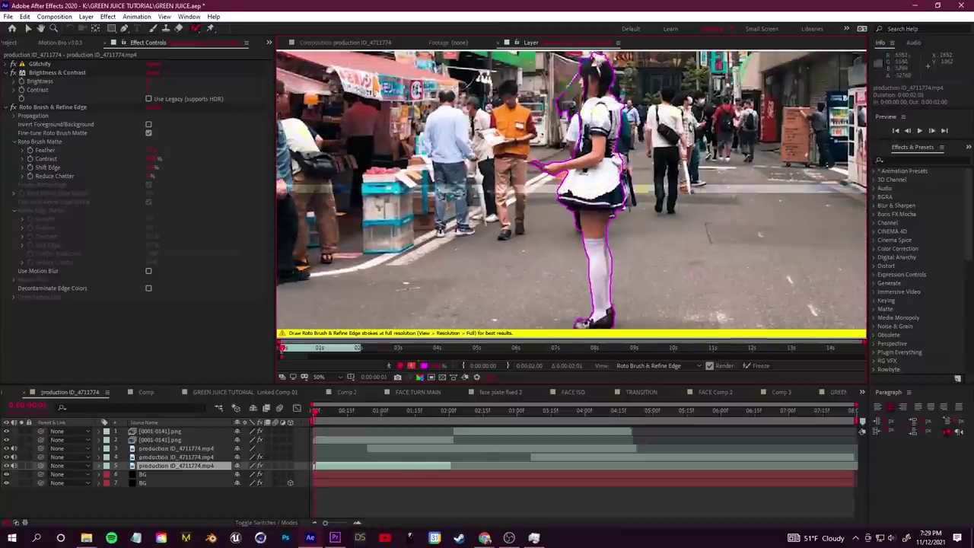
{"action": "key", "text": "Page_Down"}
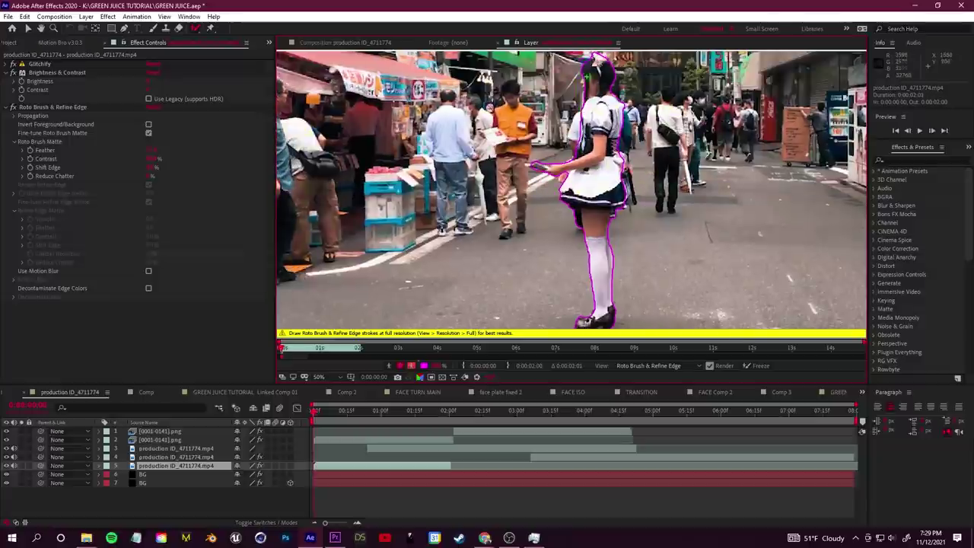
{"action": "key", "text": "Page_Down"}
{"action": "key", "text": "Page_Down"}
{"action": "key", "text": "Page_Down"}
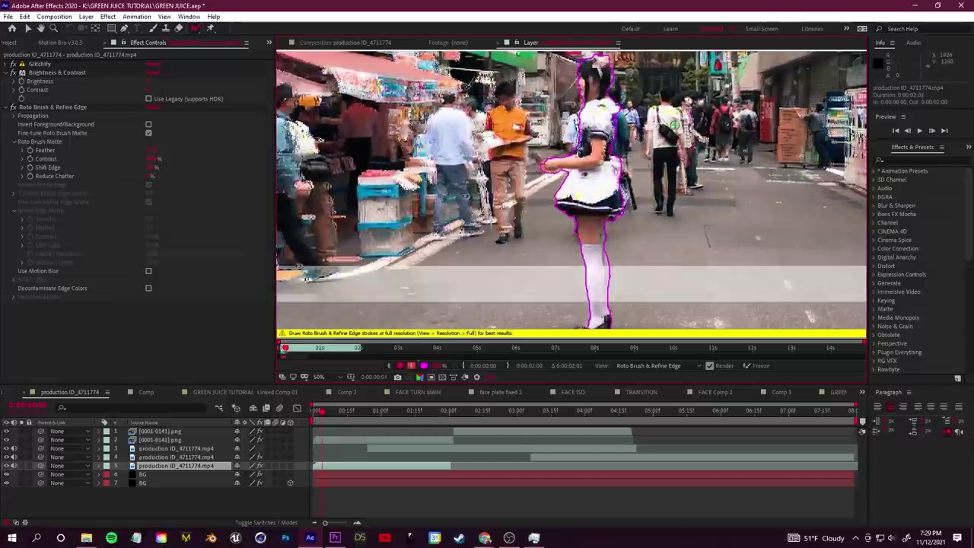
{"action": "key", "text": "Page_Up"}
{"action": "key", "text": "Page_Up"}
{"action": "key", "text": "Page_Up"}
{"action": "key", "text": "Page_Up"}
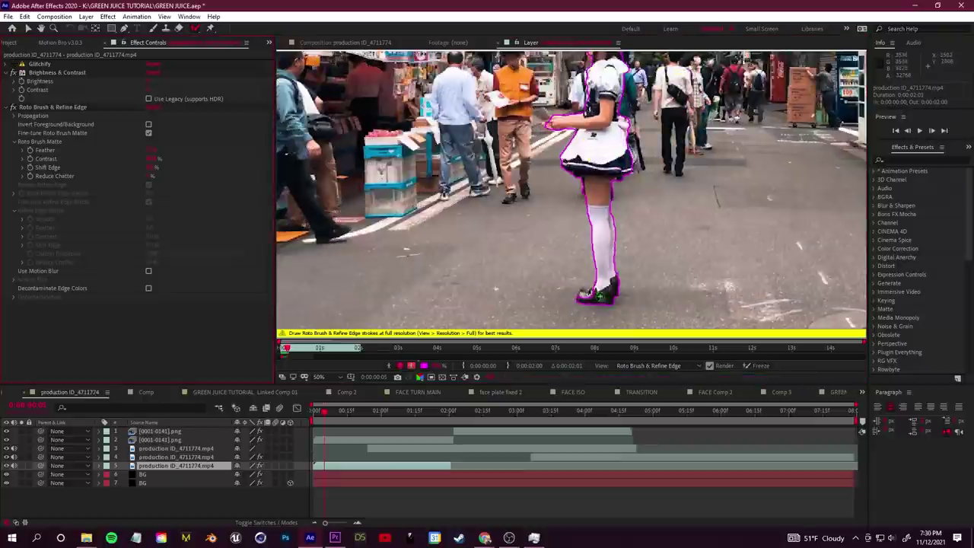
{"action": "key", "text": "Page_Down"}
{"action": "key", "text": "Page_Down"}
{"action": "key", "text": "Page_Down"}
{"action": "key", "text": "Page_Down"}
{"action": "key", "text": "Page_Down"}
{"action": "key", "text": "Page_Down"}
{"action": "key", "text": "Page_Down"}
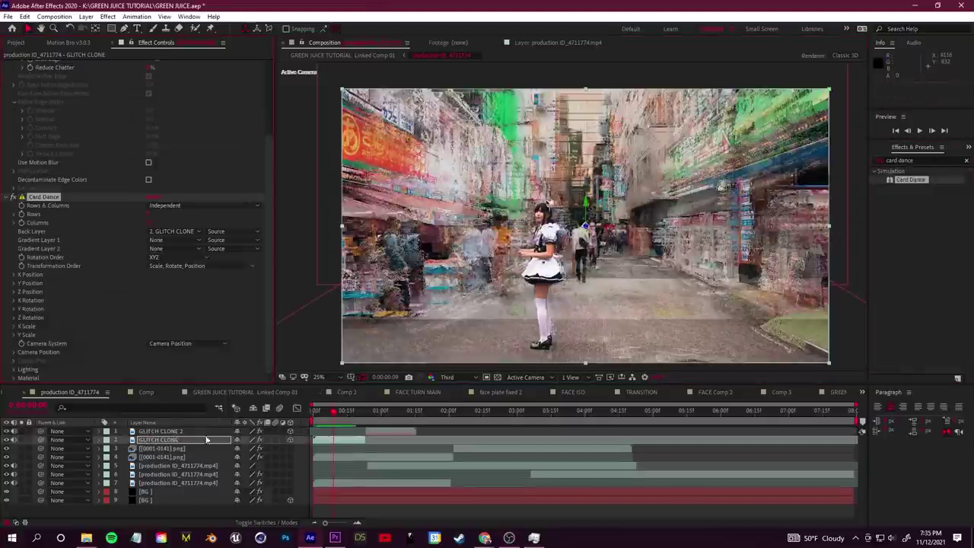
- Drive Card Dance Z Position from Intensity 1, save, and set gradient layer 1 to 2. GLITCH CLONE
{"action": "left_click", "coordinate": [195, 300]}
{"action": "left_click", "coordinate": [180, 320]}
{"action": "key", "text": "ctrl+s"}
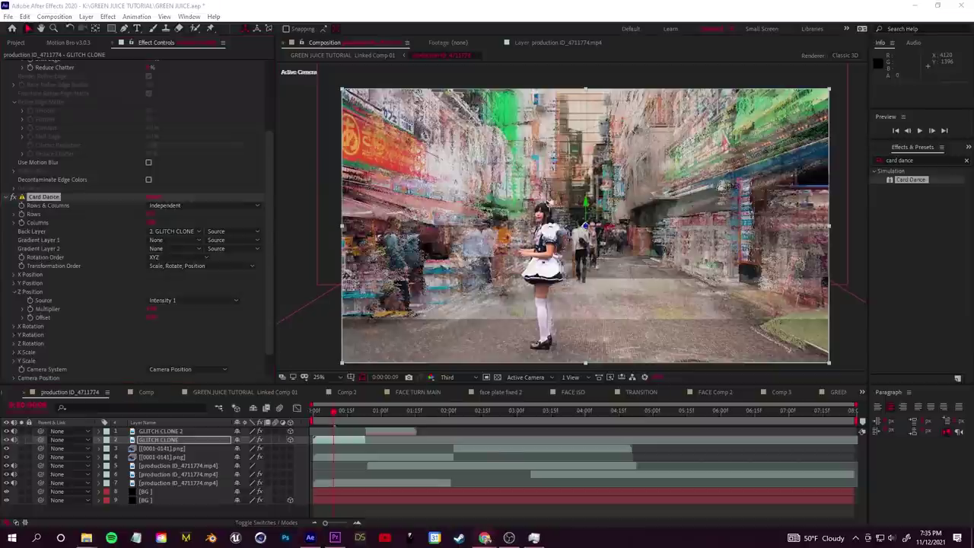
{"action": "left_click", "coordinate": [22, 318]}
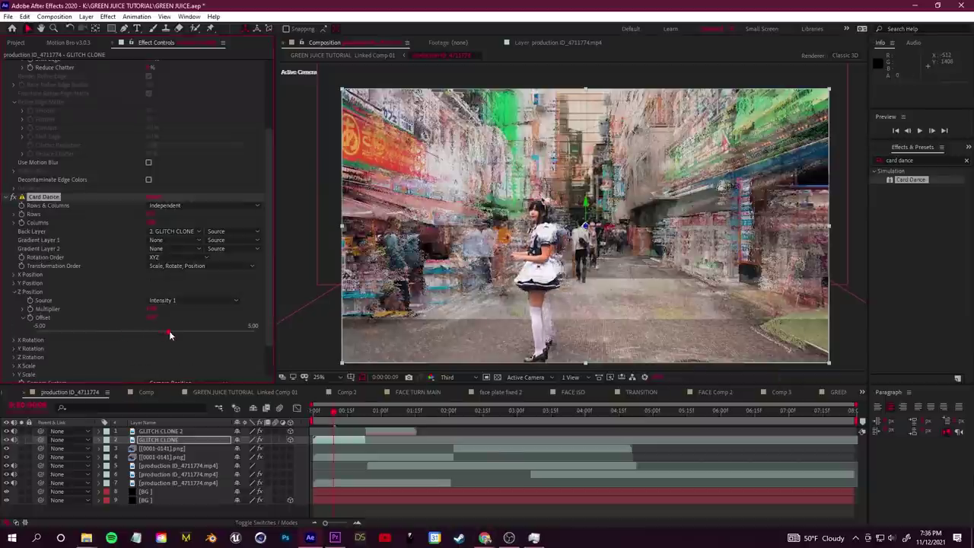
{"action": "left_click", "coordinate": [175, 239]}
{"action": "left_click", "coordinate": [183, 285]}
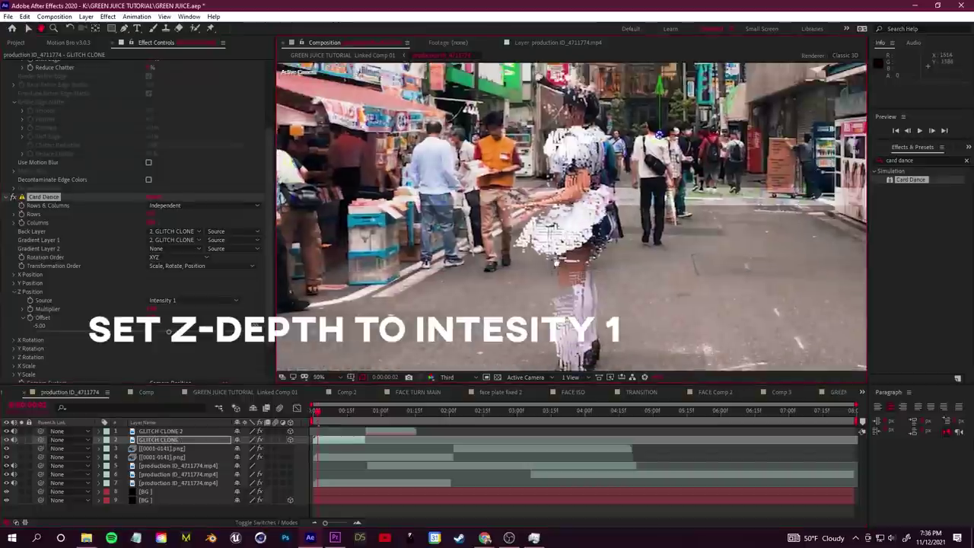
- Adjust the Z Position Offset at the first frame and scrub the clip to preview the cards
{"action": "left_click", "coordinate": [374, 423]}
{"action": "key", "text": "Home"}
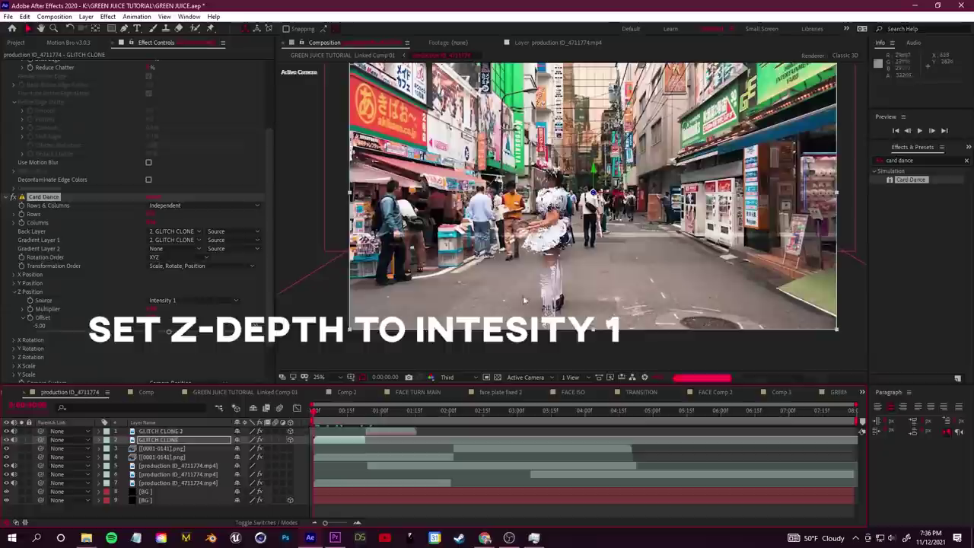
{"action": "mouse_move", "coordinate": [145, 318]}
{"action": "left_mouse_down"}
{"action": "mouse_move", "coordinate": [159, 319]}
{"action": "mouse_move", "coordinate": [152, 321]}
{"action": "left_mouse_up"}
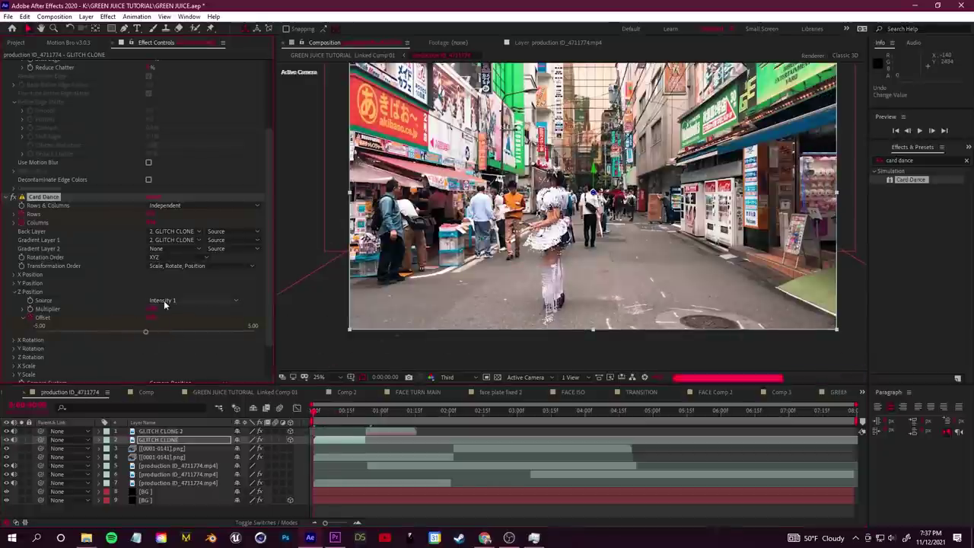
{"action": "scroll", "coordinate": [89, 346], "scroll_direction": "down", "scroll_amount": 2}
{"action": "mouse_move", "coordinate": [326, 415]}
{"action": "left_mouse_down"}
{"action": "mouse_move", "coordinate": [337, 416]}
{"action": "mouse_move", "coordinate": [313, 415]}
{"action": "left_mouse_up"}
{"action": "key", "text": "space"}
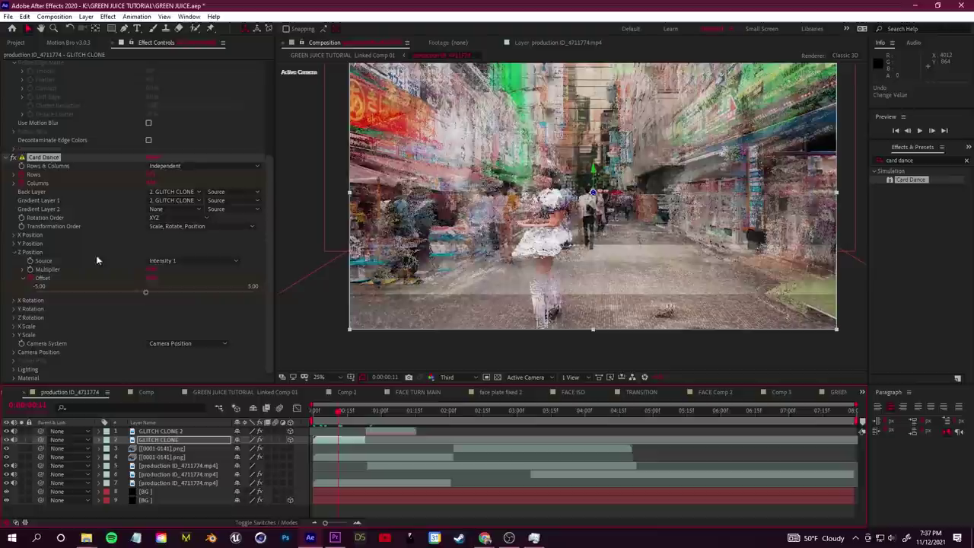
- Push the Z Position Offset further, preview the card-dance glitch, and show its keyframes in the timeline
{"action": "left_click_drag", "start_coordinate": [248, 294], "coordinate": [160, 292]}
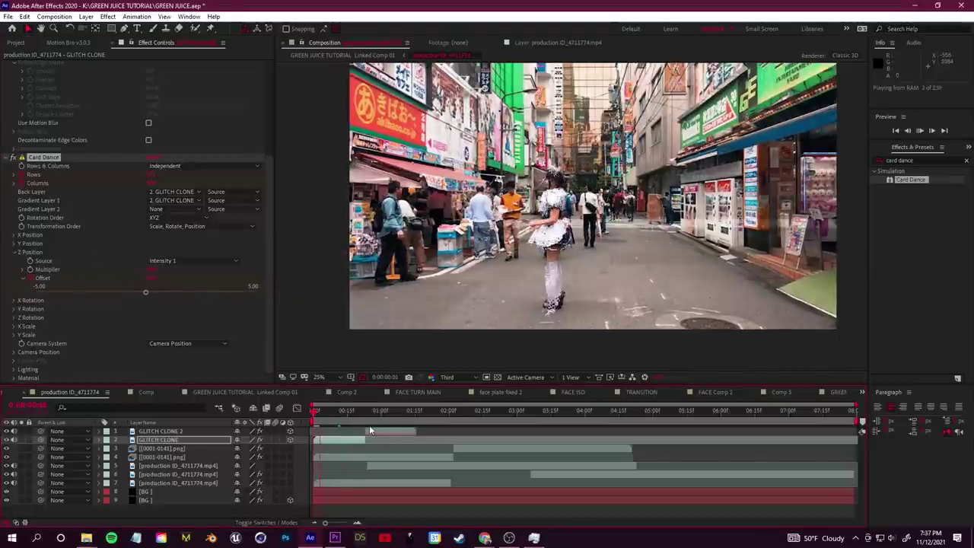
{"action": "key", "text": "space"}
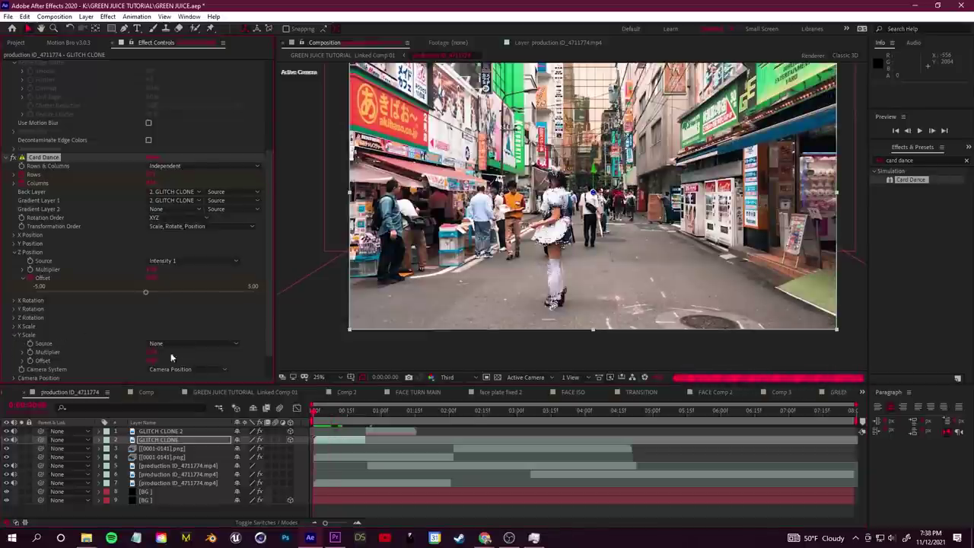
{"action": "left_click", "coordinate": [23, 269]}
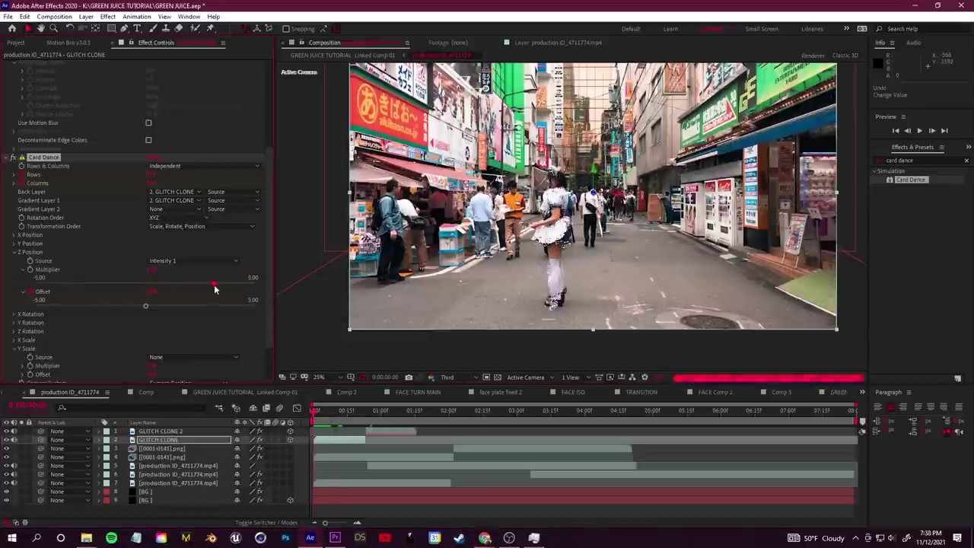
{"action": "key", "text": "u"}
{"action": "key", "text": "u"}
{"action": "key", "text": "semicolon"}
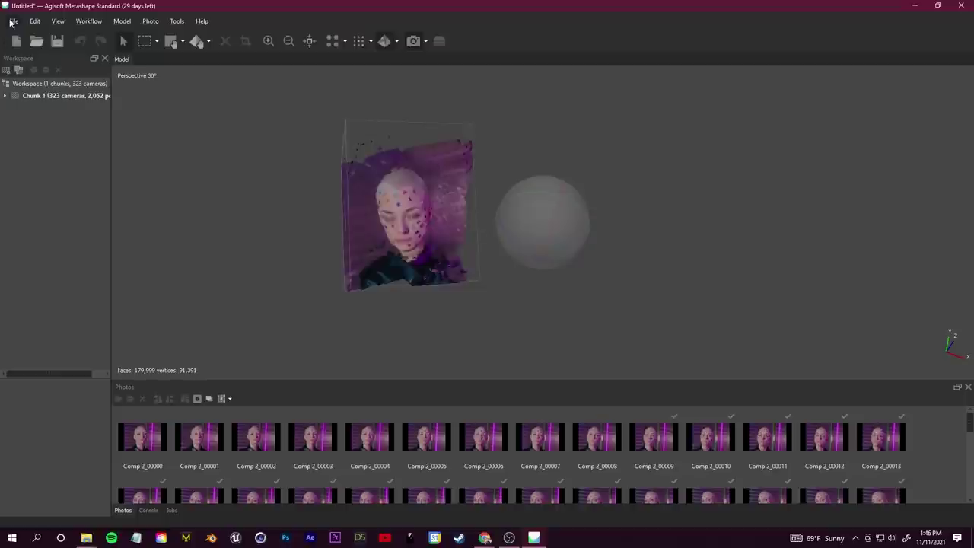
- Export the face texture and FBX model, then save the project as FACE MESH FROM METASHAPE
{"action": "left_click", "coordinate": [14, 20]}
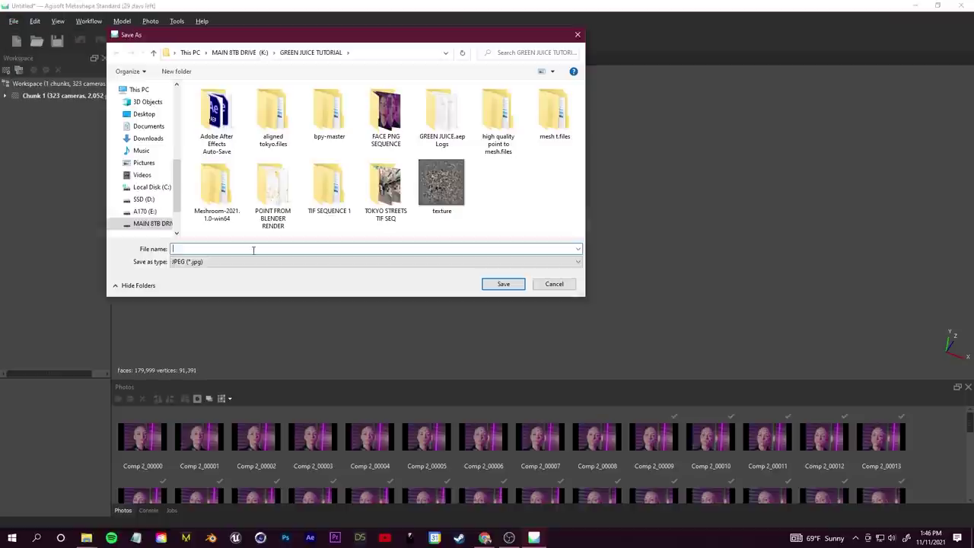
{"action": "key", "text": "Return"}
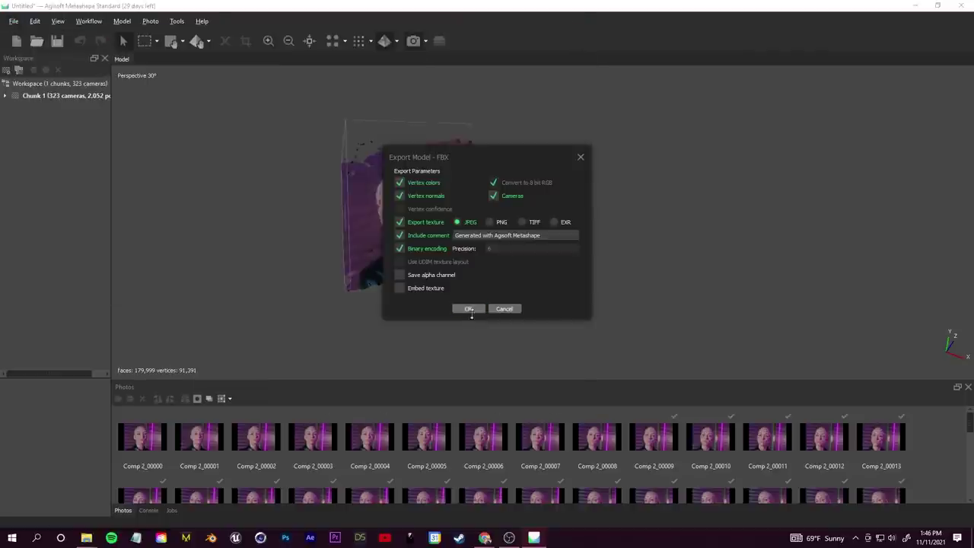
{"action": "left_click", "coordinate": [469, 308]}
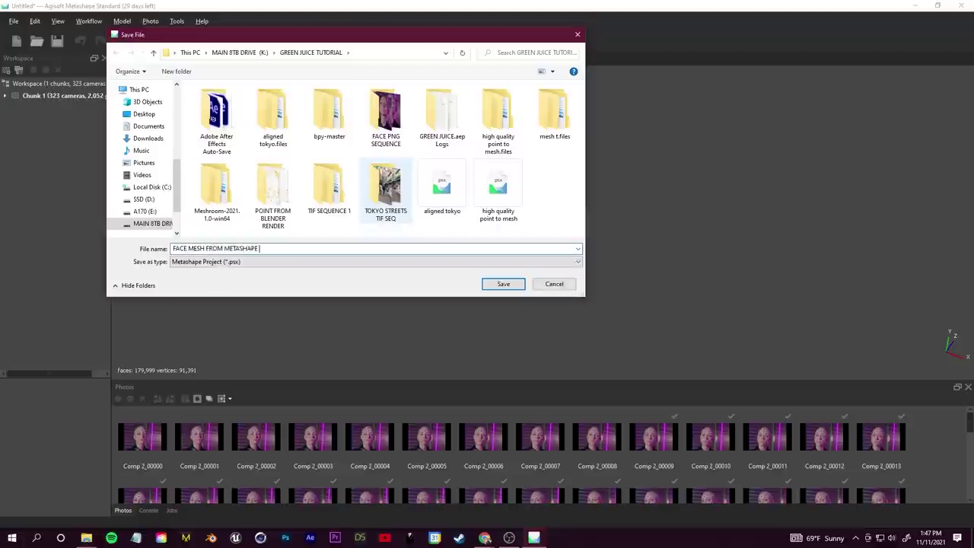
{"action": "key", "text": "Return"}
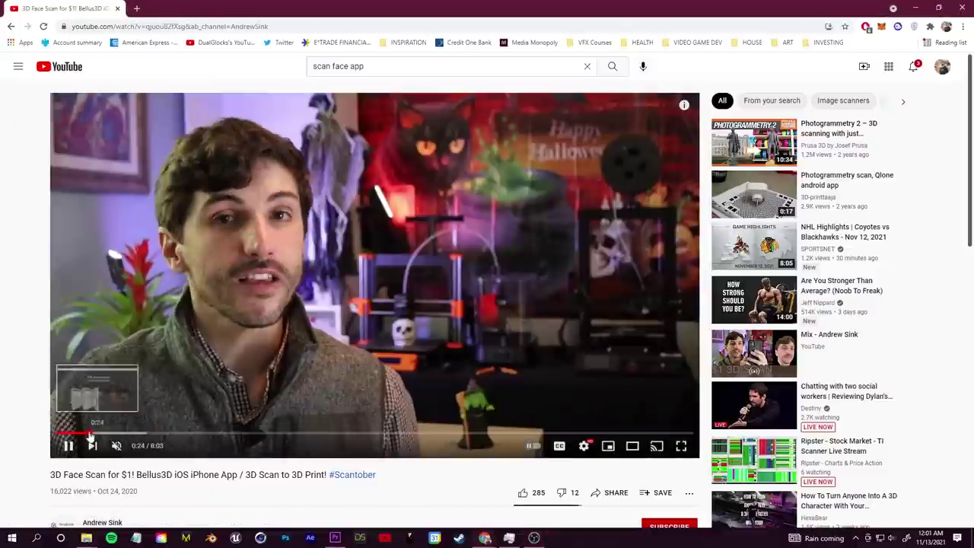
- Skim the Bellus3D face scan video from the start through to the model unlock screen
{"action": "left_click", "coordinate": [67, 434]}
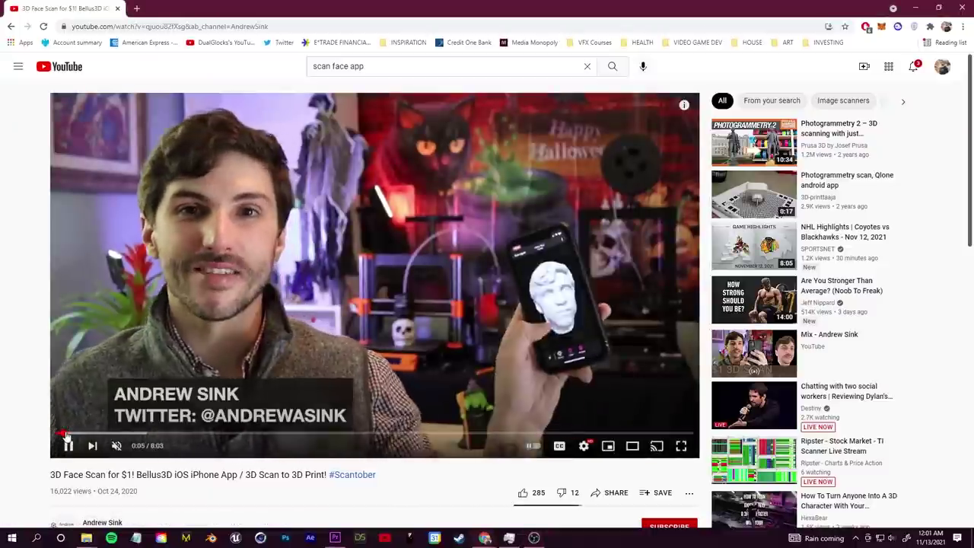
{"action": "left_click", "coordinate": [175, 435]}
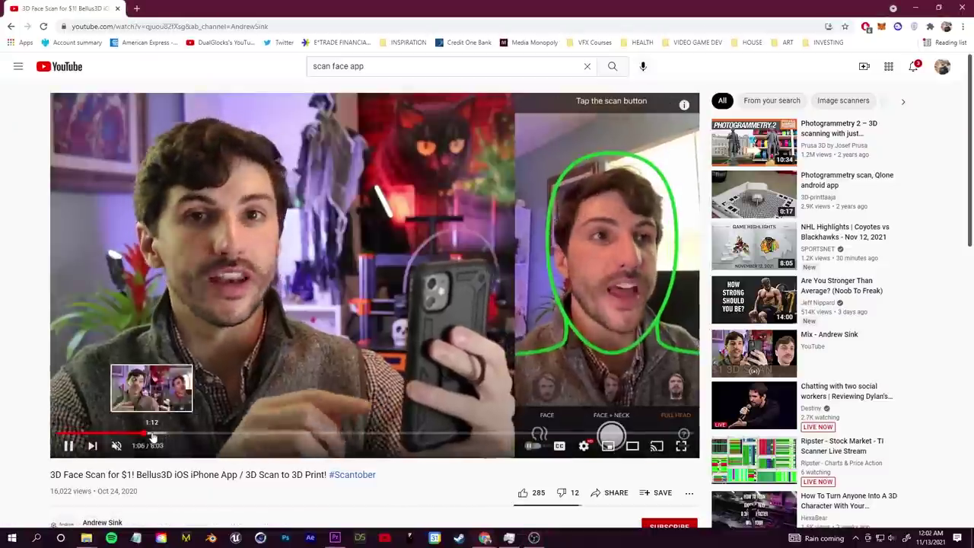
{"action": "left_click", "coordinate": [196, 434]}
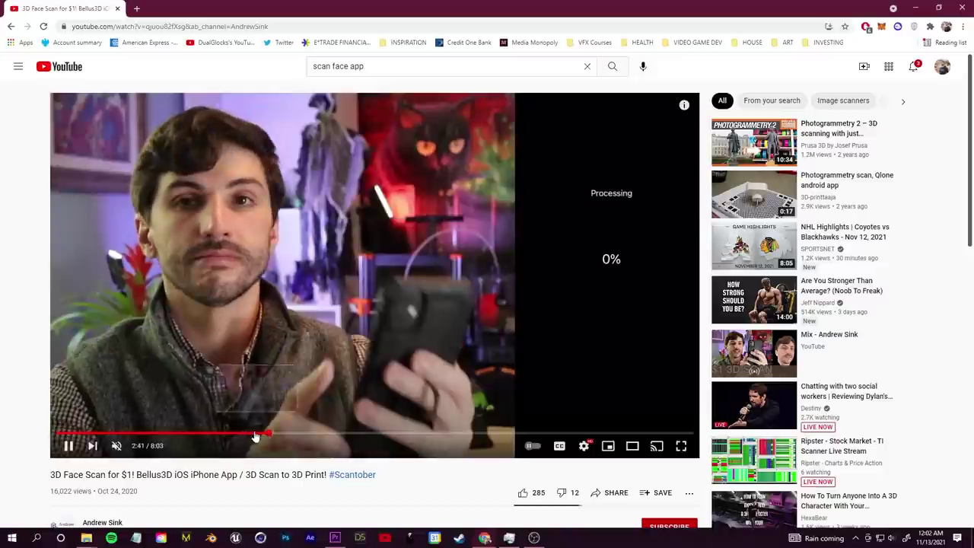
{"action": "left_click", "coordinate": [245, 434]}
{"action": "left_click", "coordinate": [207, 434]}
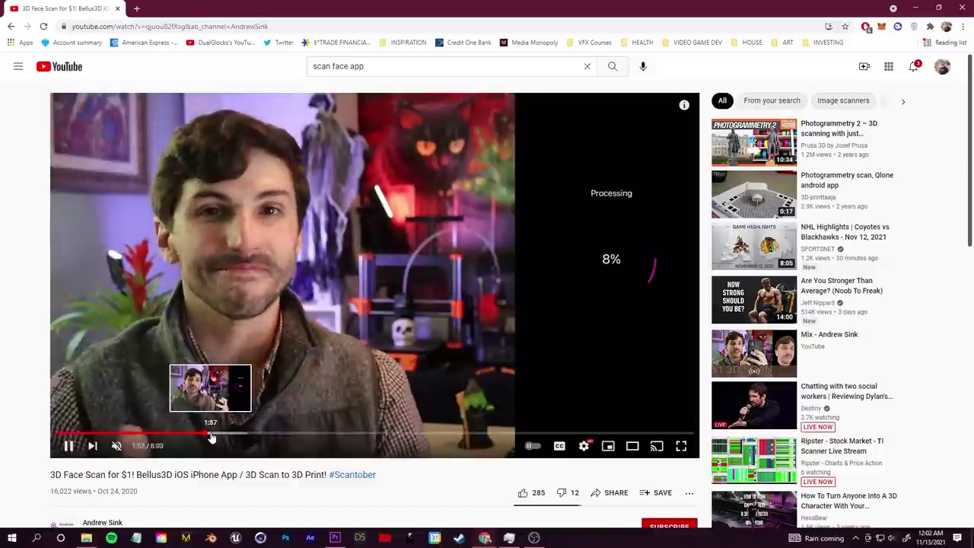
{"action": "left_click", "coordinate": [247, 435]}
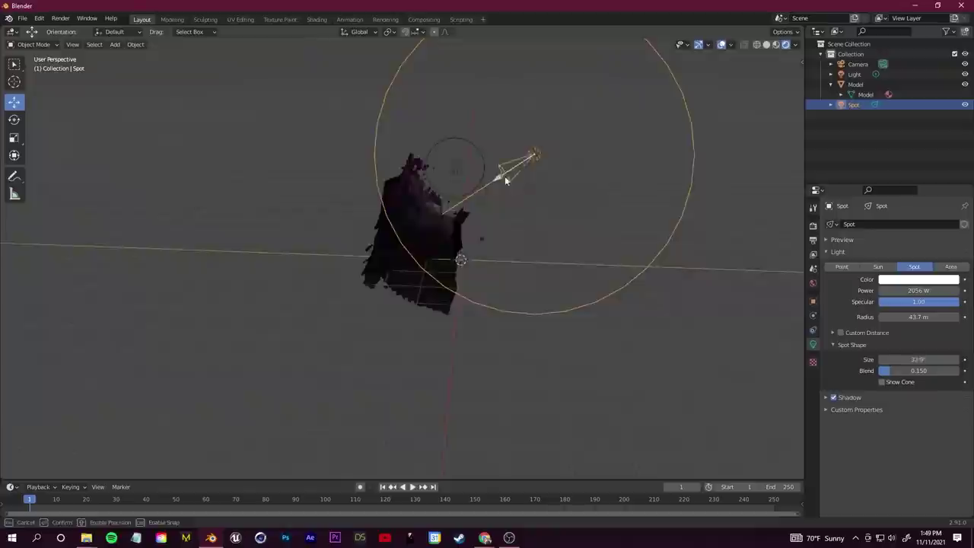
- Orbit the imported face mesh in Blender to inspect it
{"action": "mouse_move", "coordinate": [784, 73]}
{"action": "left_mouse_down"}
{"action": "mouse_move", "coordinate": [769, 83]}
{"action": "mouse_move", "coordinate": [795, 64]}
{"action": "mouse_move", "coordinate": [793, 74]}
{"action": "left_mouse_up"}
{"action": "scroll", "coordinate": [487, 221], "scroll_direction": "down", "scroll_amount": 5}
{"action": "left_click_drag", "start_coordinate": [487, 221], "coordinate": [444, 392]}
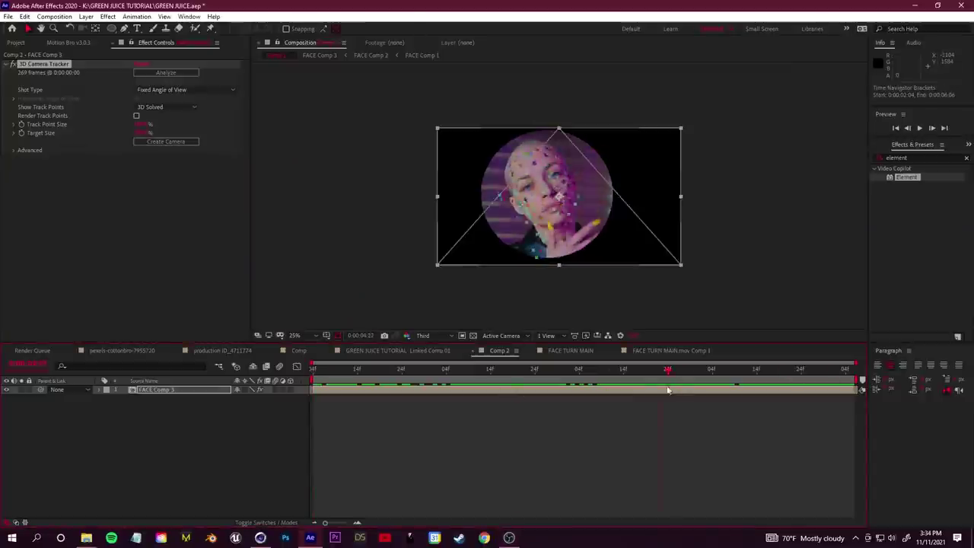
- Scrub the FACE Comp 3 timeline back to an earlier frame of the tracked face
{"action": "left_click_drag", "start_coordinate": [669, 390], "coordinate": [490, 373]}
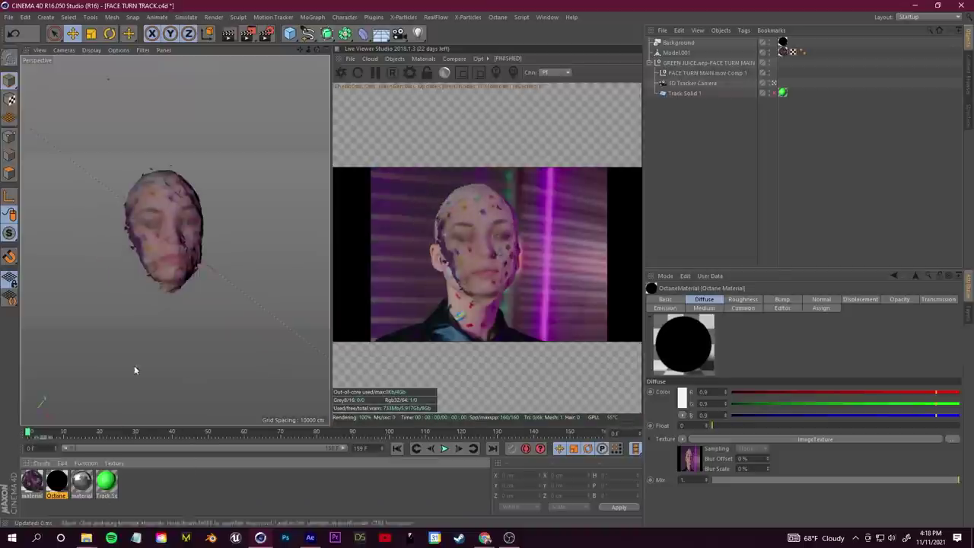
- Create a new Octane material for the face mesh and open its diffuse colour
{"action": "left_click", "coordinate": [41, 463]}
{"action": "left_click", "coordinate": [221, 375]}
{"action": "double_click", "coordinate": [31, 481]}
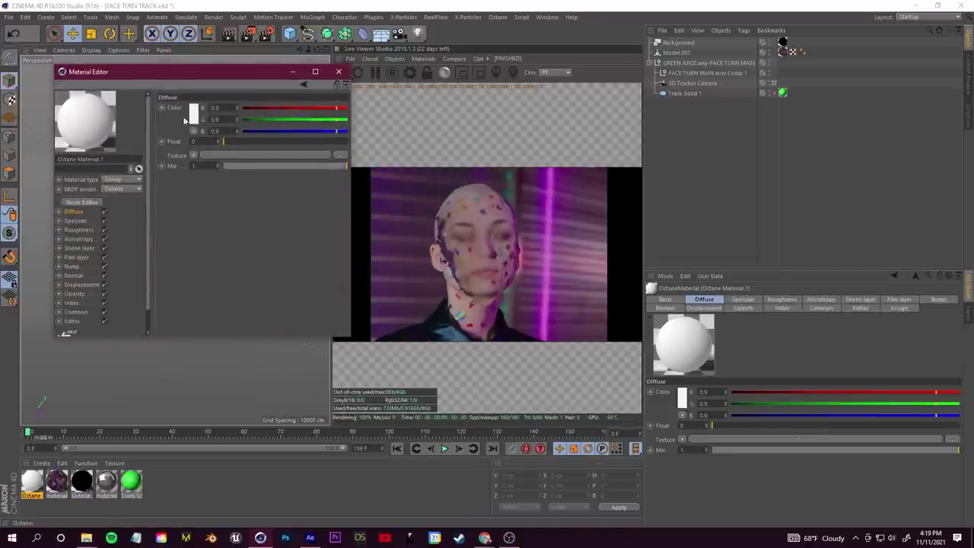
{"action": "left_click", "coordinate": [192, 114]}
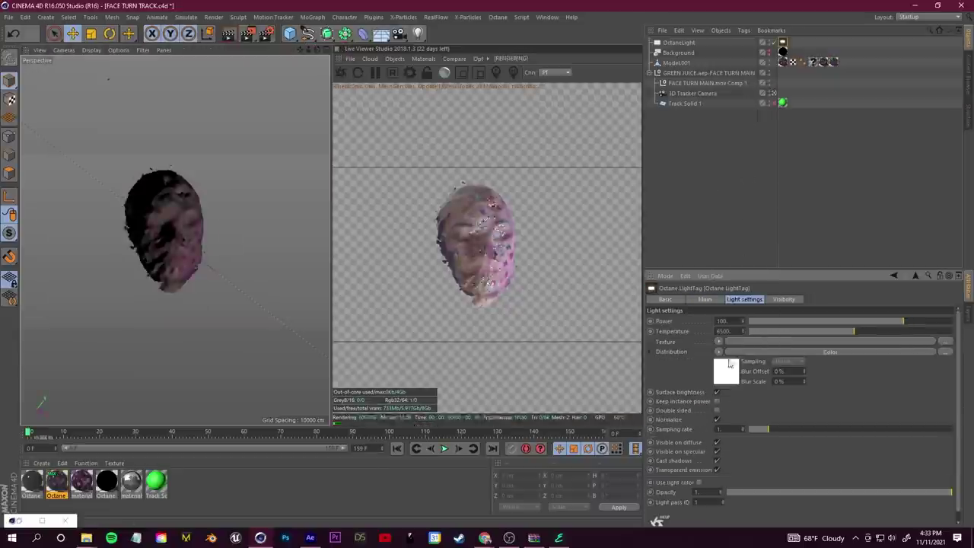
- Set the Octane light's colour shader to bright green, then move up to the GREEN JUICE TUTORIAL folder
{"action": "left_click", "coordinate": [683, 316]}
{"action": "left_click", "coordinate": [697, 350]}
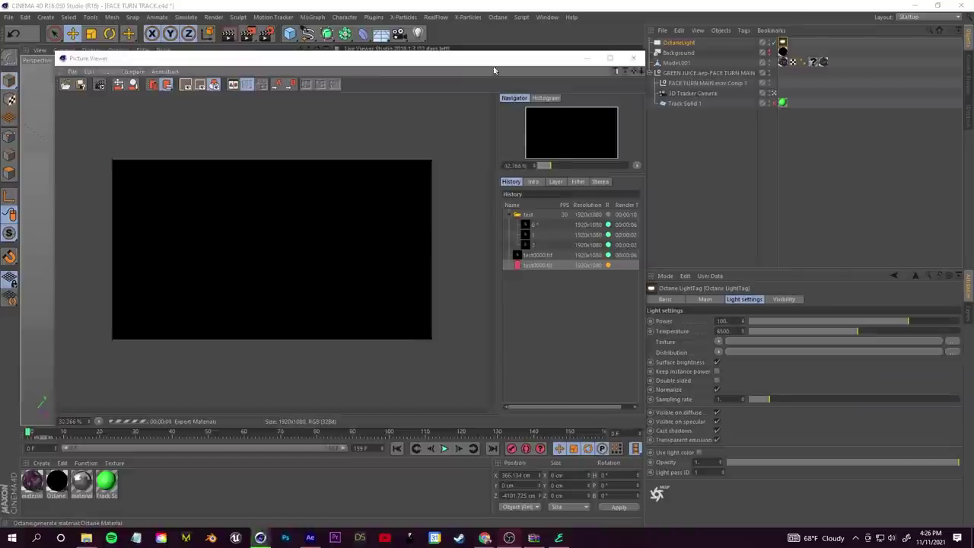
{"action": "left_click_drag", "start_coordinate": [452, 59], "coordinate": [465, 77]}
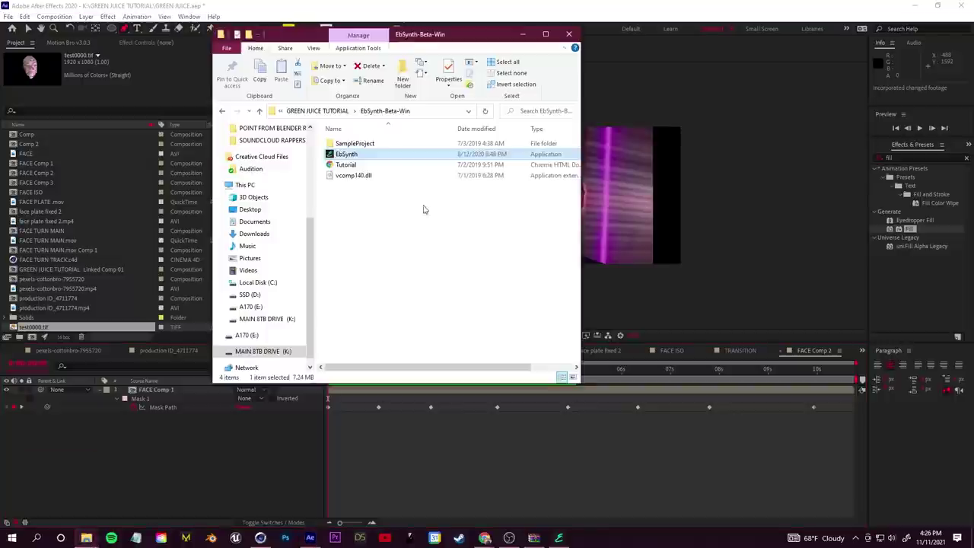
{"action": "key", "text": "BackSpace"}
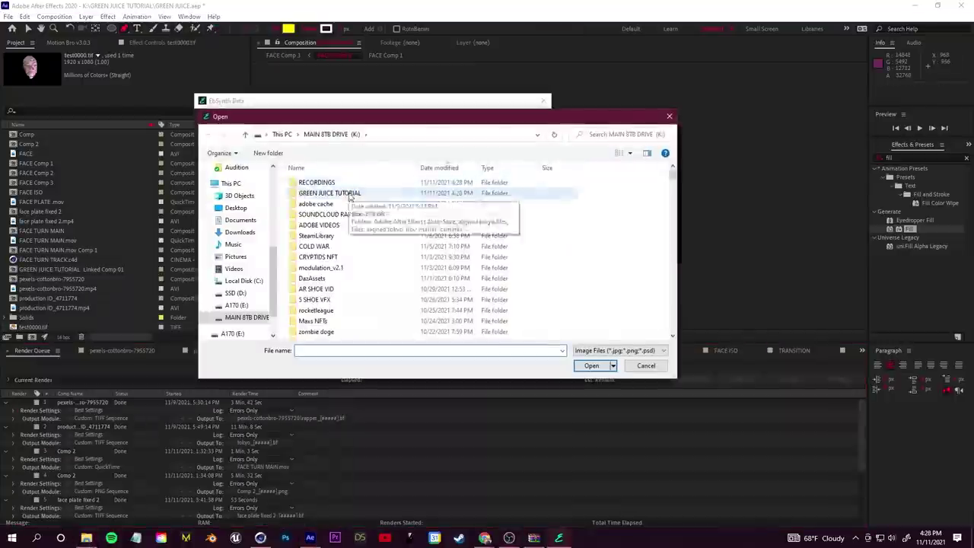
- Load FACE PNG SEQUENCE as the video, REFERENCE.png as the keyframe, and create a new output folder
{"action": "double_click", "coordinate": [326, 191]}
{"action": "left_click", "coordinate": [587, 363]}
{"action": "left_click", "coordinate": [478, 159]}
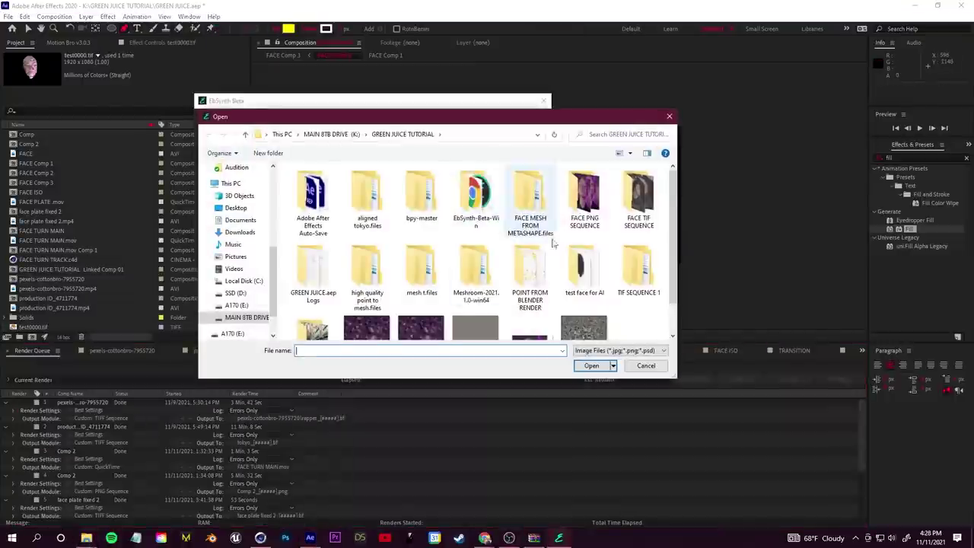
{"action": "scroll", "coordinate": [487, 228], "scroll_direction": "down", "scroll_amount": 1}
{"action": "left_click", "coordinate": [530, 233]}
{"action": "left_click", "coordinate": [587, 365]}
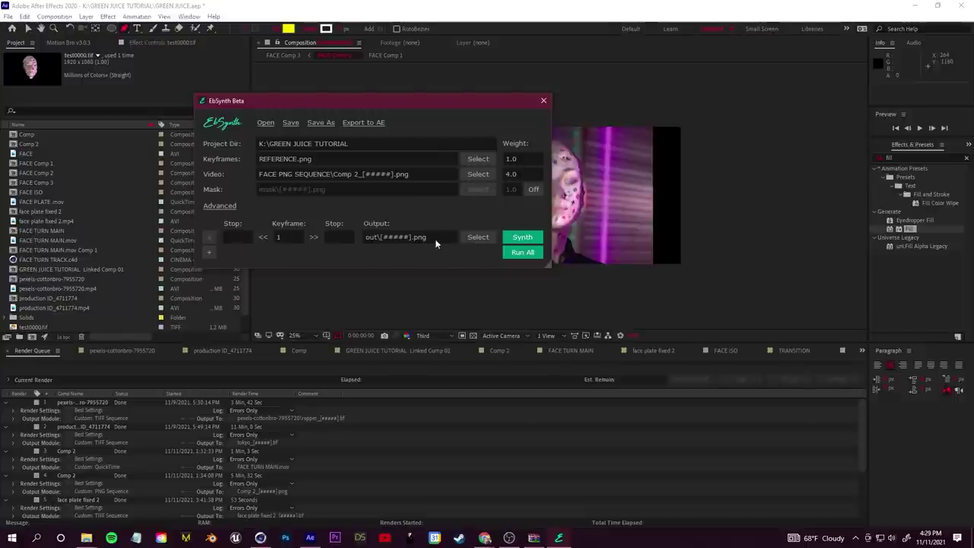
{"action": "left_click", "coordinate": [478, 237]}
{"action": "key", "text": "ctrl+shift+n"}
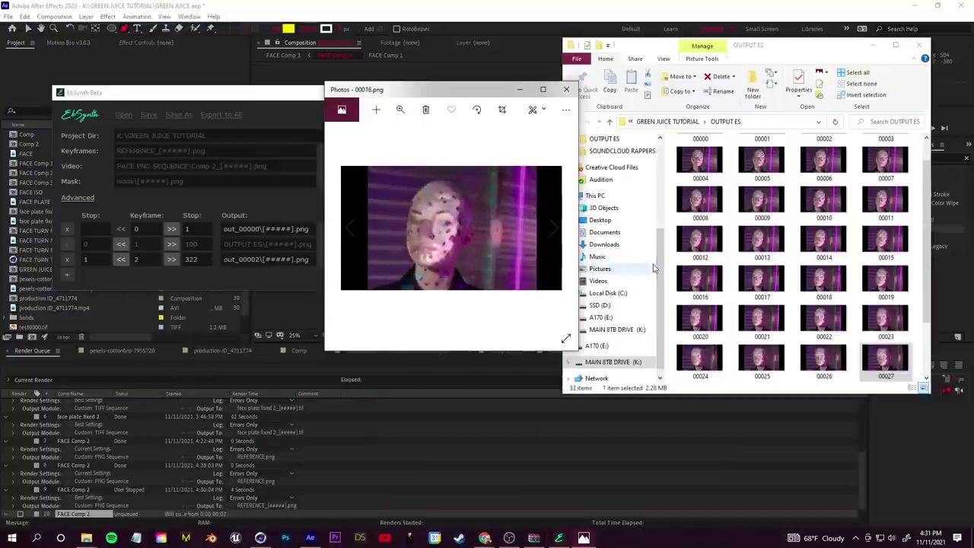
- Preview the EbSynth output frames in the photo viewer
{"action": "left_click", "coordinate": [353, 231]}
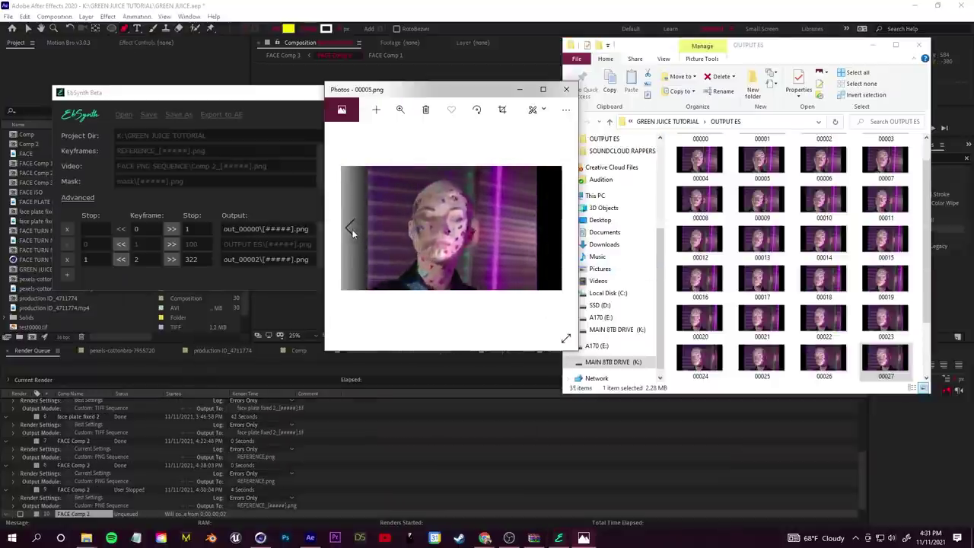
{"action": "left_click", "coordinate": [554, 227]}
{"action": "left_click", "coordinate": [567, 90]}
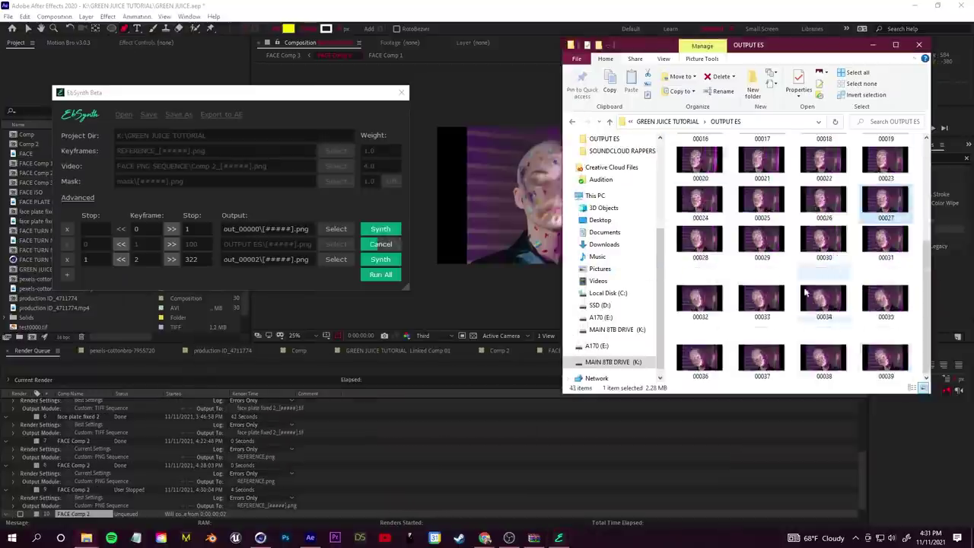
{"action": "scroll", "coordinate": [792, 259], "scroll_direction": "down", "scroll_amount": 3}
{"action": "double_click", "coordinate": [700, 358]}
{"action": "left_click", "coordinate": [347, 231]}
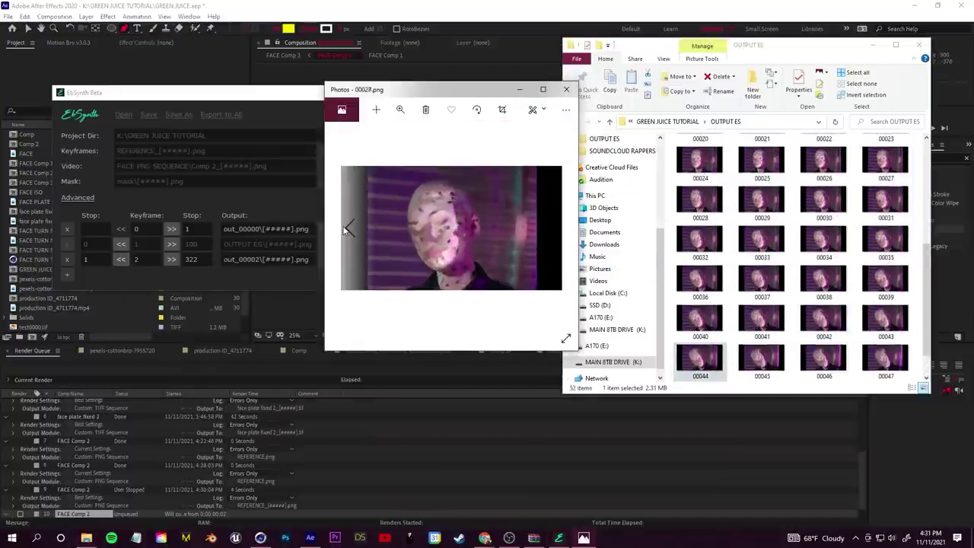
{"action": "left_click", "coordinate": [566, 90]}
- Open output frame 00055 and step back and forth through neighbouring frames
{"action": "scroll", "coordinate": [792, 259], "scroll_direction": "down", "scroll_amount": 2}
{"action": "double_click", "coordinate": [885, 357]}
{"action": "left_click", "coordinate": [348, 228]}
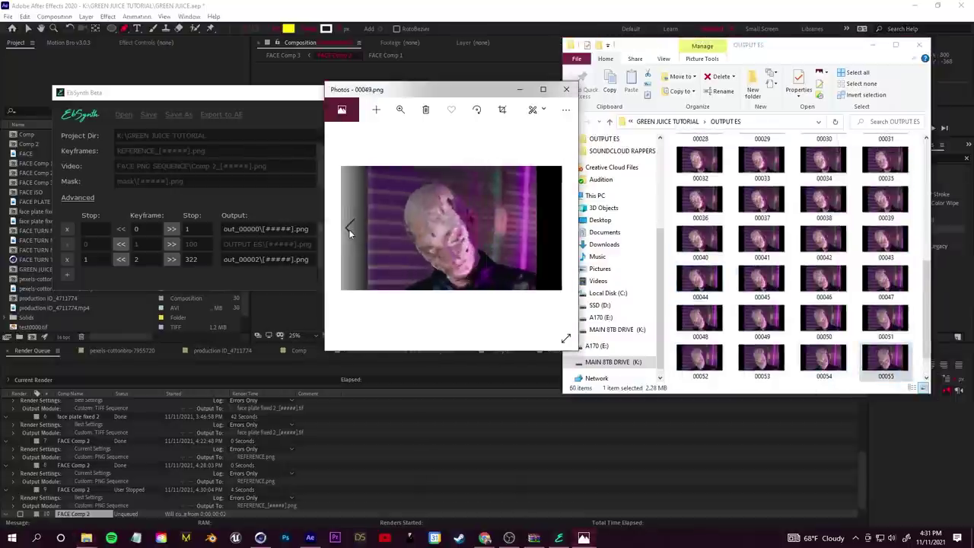
{"action": "left_click", "coordinate": [349, 228]}
{"action": "left_click", "coordinate": [348, 229]}
{"action": "left_click", "coordinate": [349, 228]}
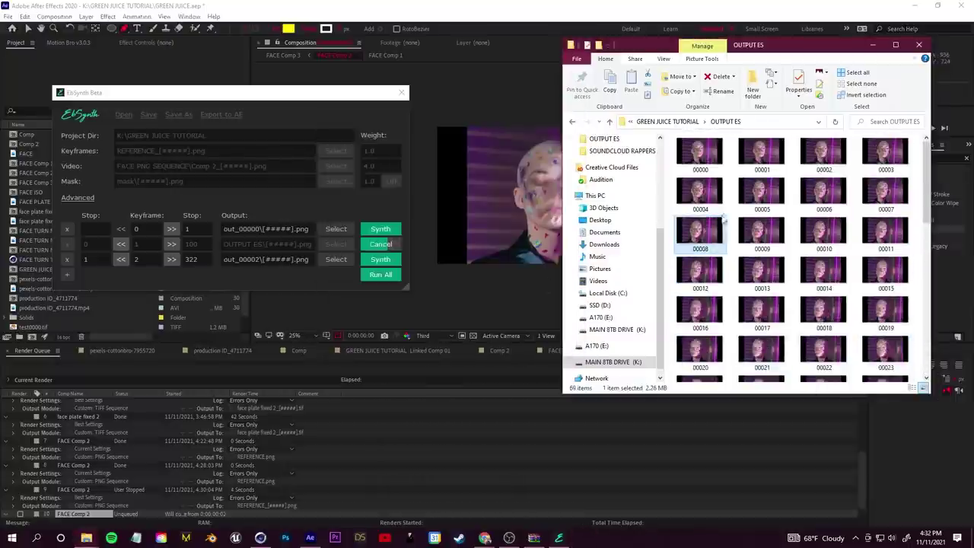
{"action": "left_click", "coordinate": [554, 229]}
{"action": "left_click", "coordinate": [554, 229]}
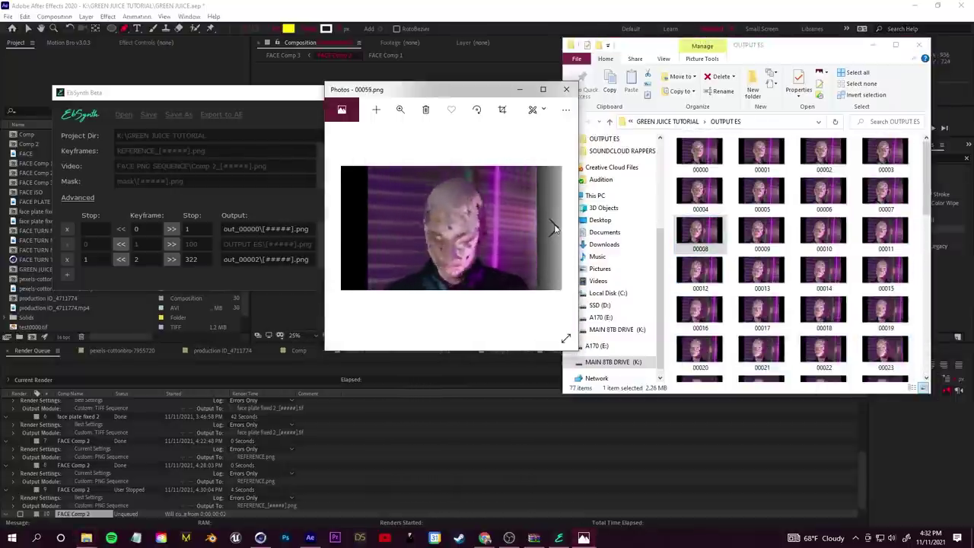
{"action": "left_click", "coordinate": [555, 228]}
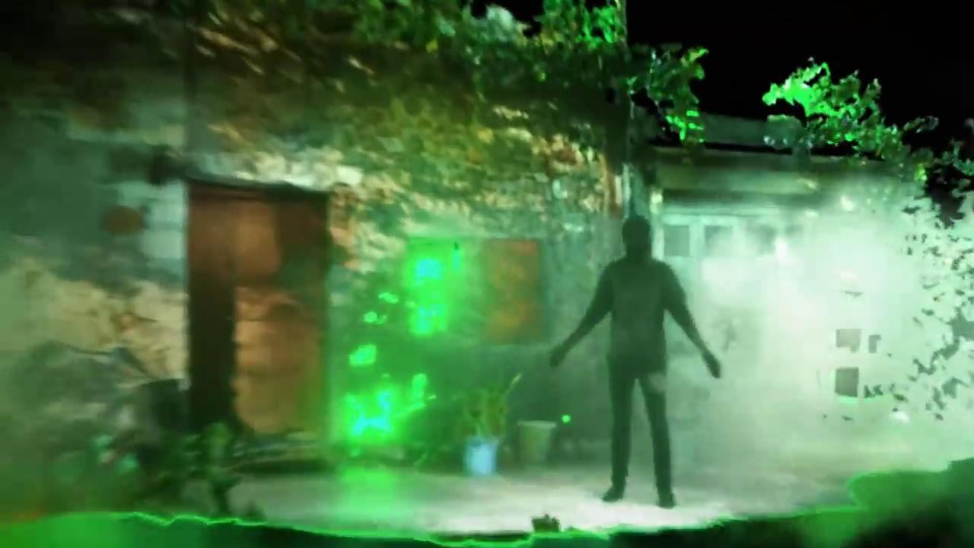